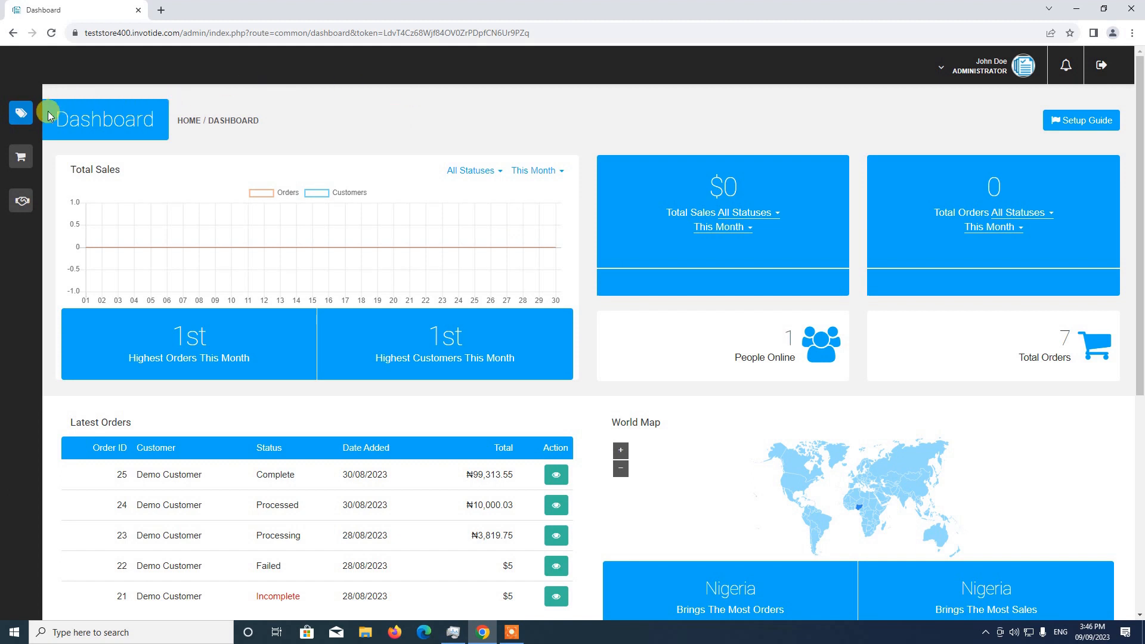
Step: Open the settings of the default store, Your Store, for editing from the store list
{"action": "mouse_move", "coordinate": [36, 112]}
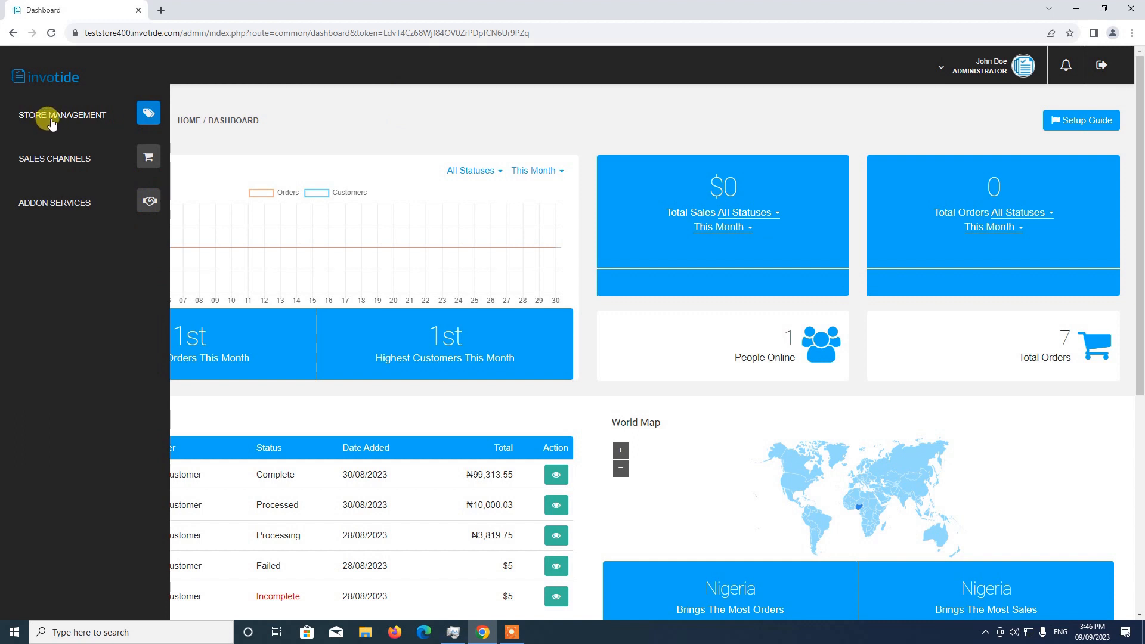
{"action": "left_click", "coordinate": [52, 118]}
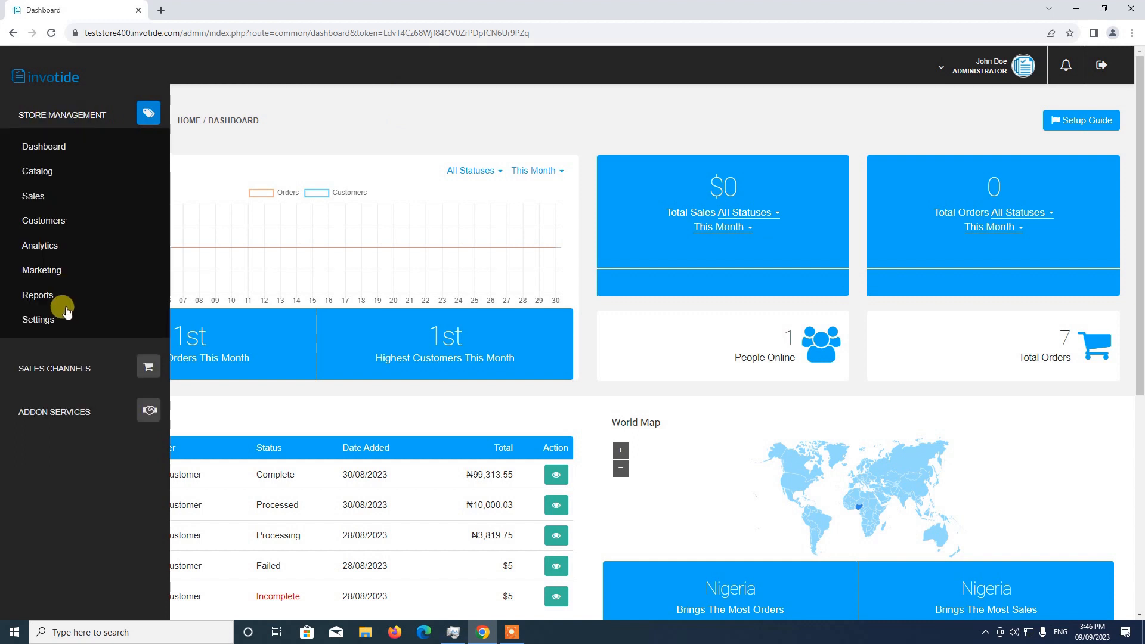
{"action": "left_click", "coordinate": [52, 323]}
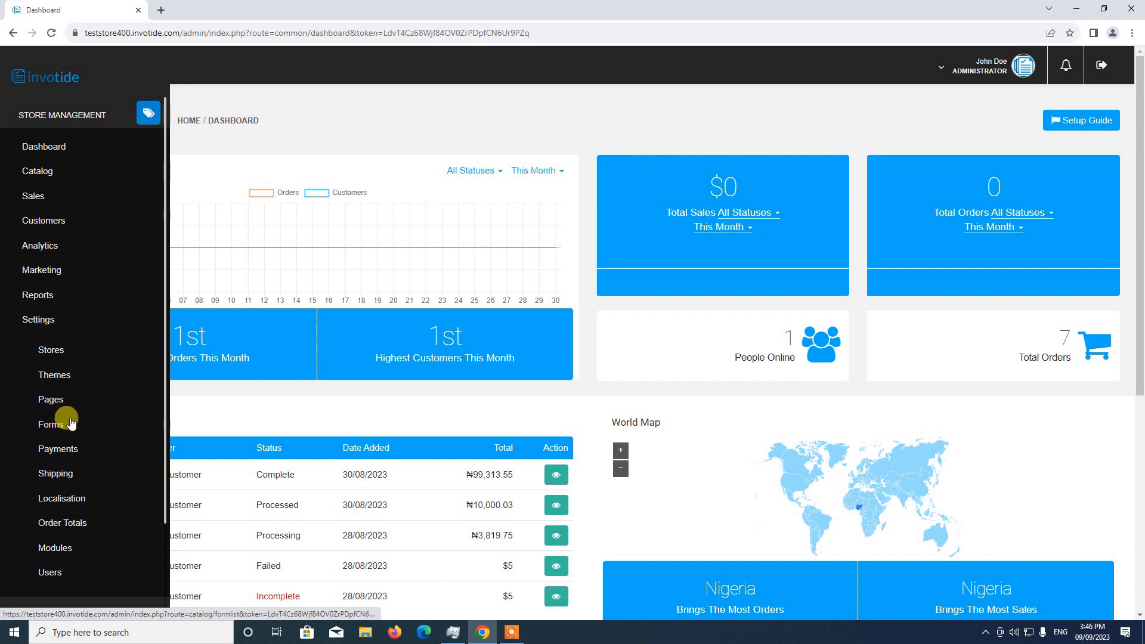
{"action": "left_click", "coordinate": [52, 352]}
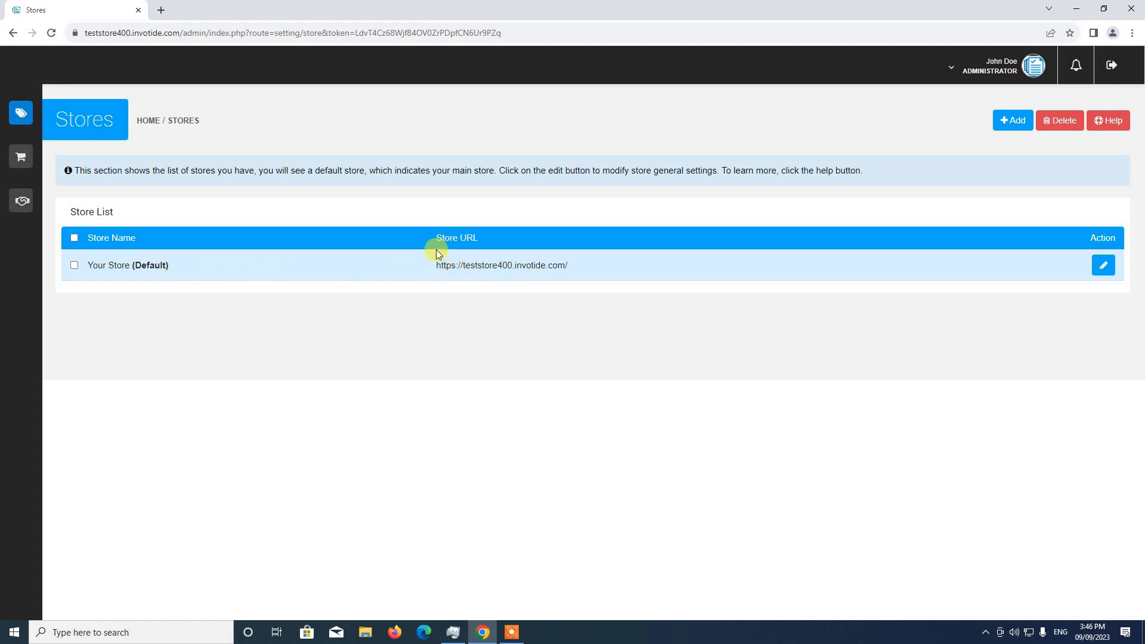
{"action": "left_click", "coordinate": [1101, 269]}
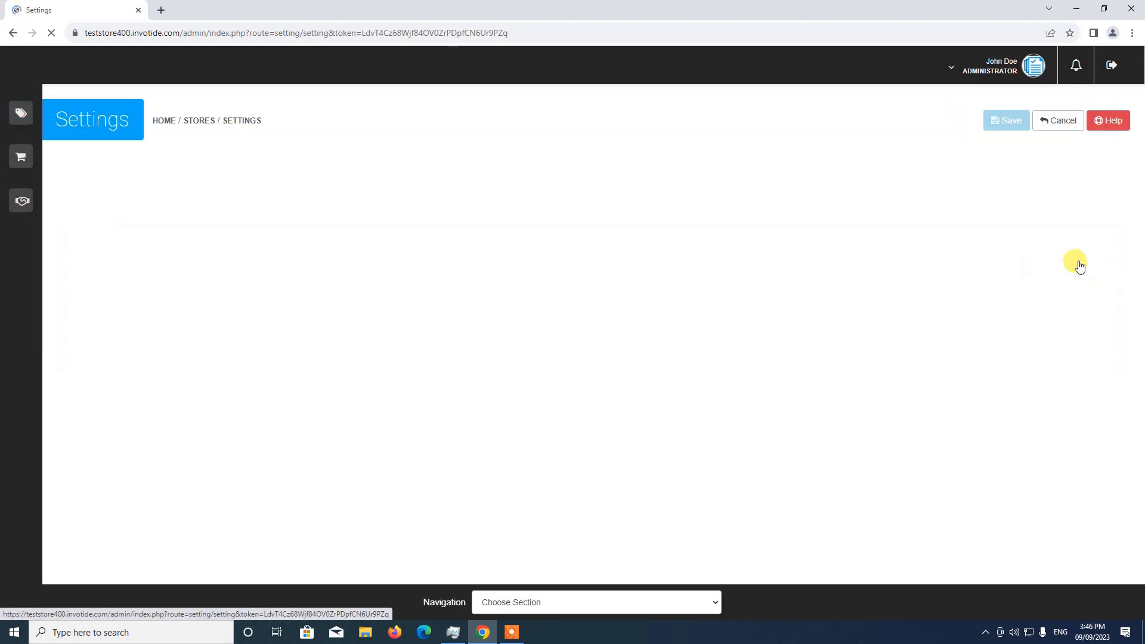
Step: Set Display Prices With Tax to Yes in the Taxes section of the store options and save the settings
{"action": "scroll", "coordinate": [899, 266], "scroll_direction": "down", "scroll_amount": 2}
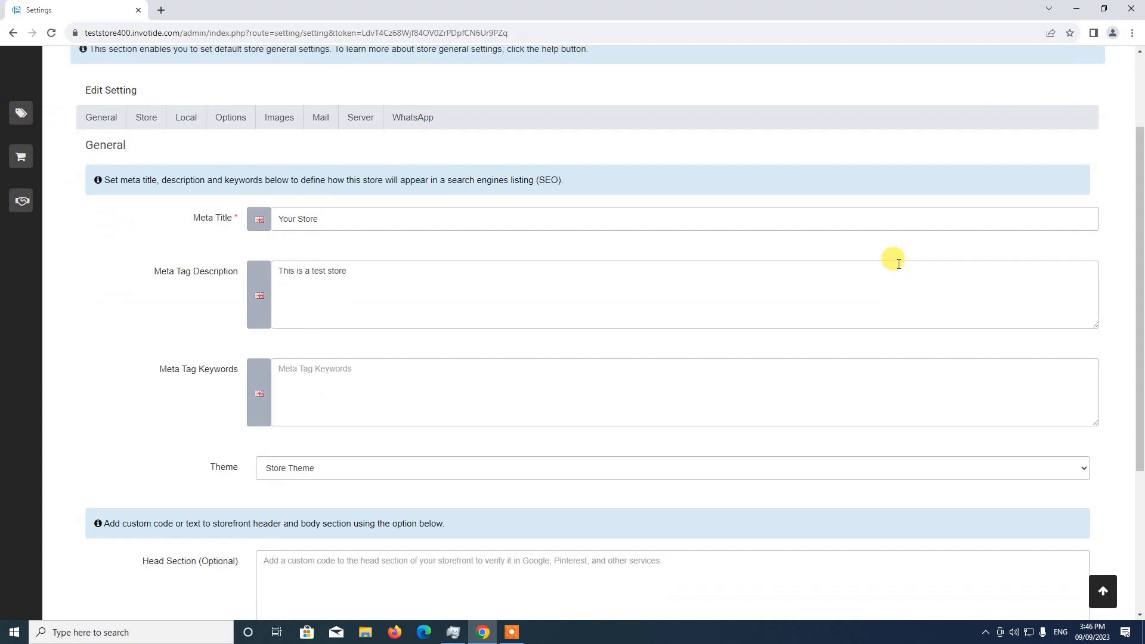
{"action": "scroll", "coordinate": [900, 267], "scroll_direction": "up", "scroll_amount": 1}
{"action": "scroll", "coordinate": [442, 193], "scroll_direction": "down", "scroll_amount": 1}
{"action": "left_click", "coordinate": [223, 123]}
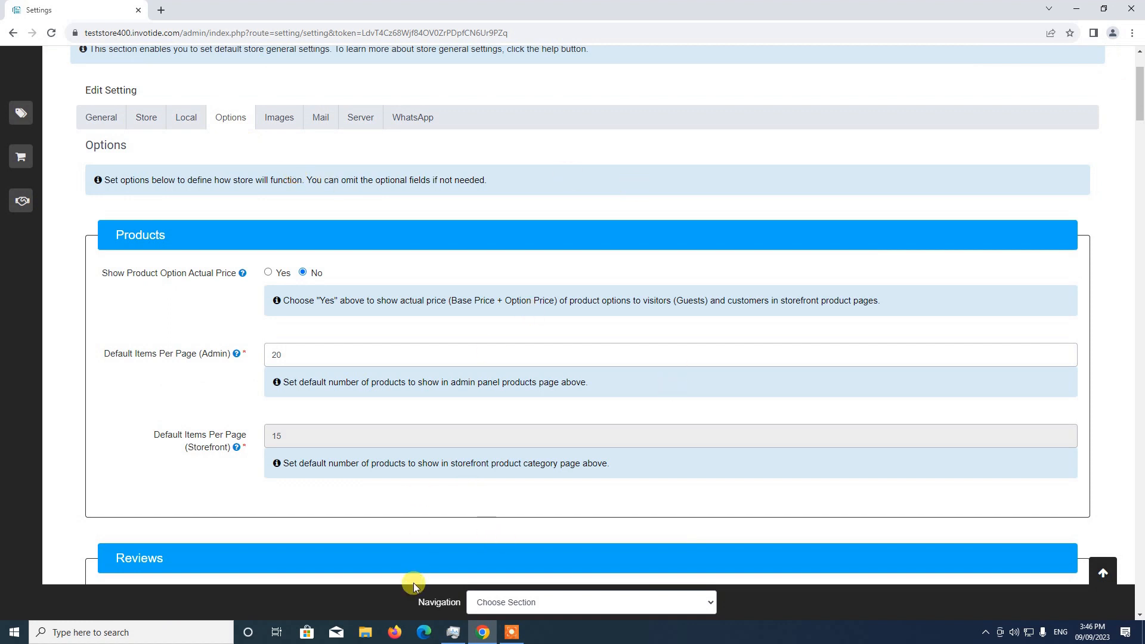
{"action": "left_click", "coordinate": [519, 603]}
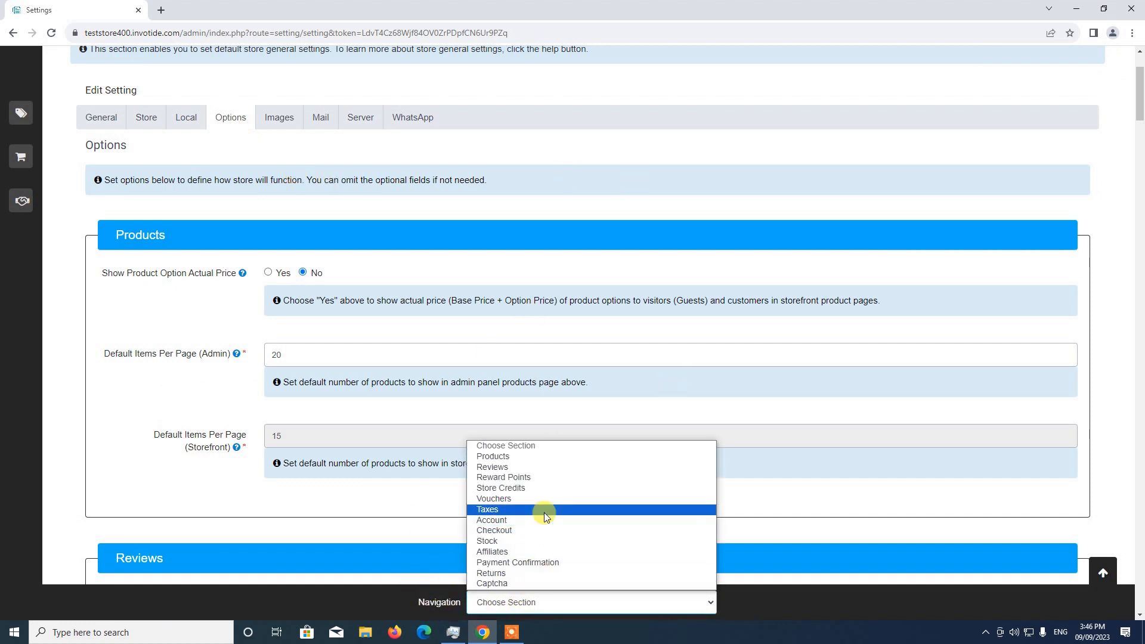
{"action": "left_click", "coordinate": [499, 512]}
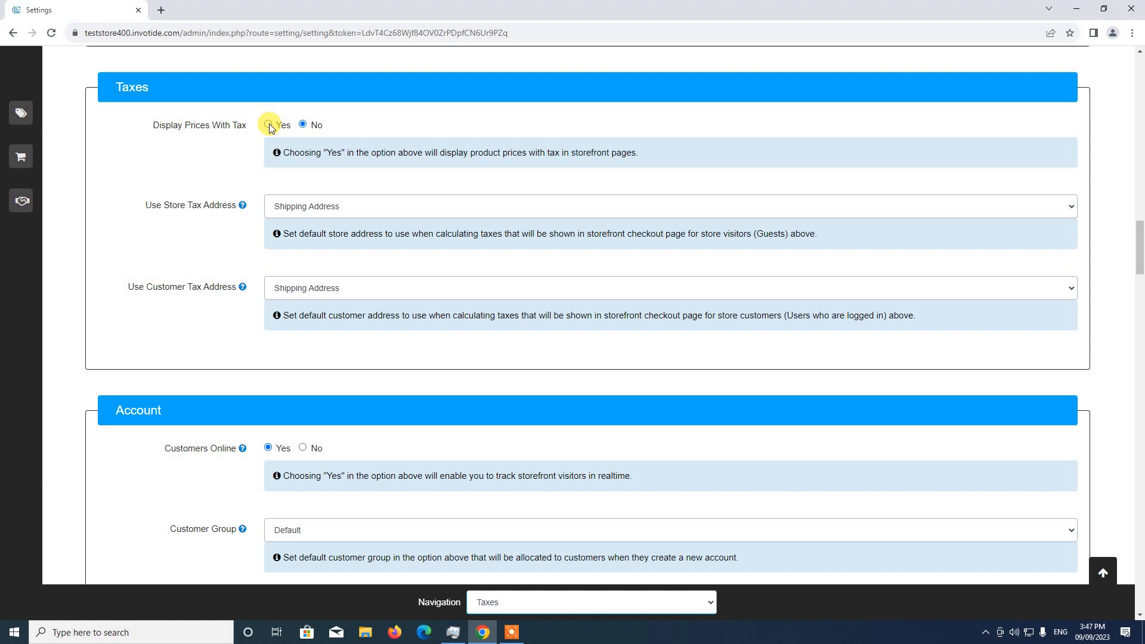
{"action": "left_click", "coordinate": [269, 124]}
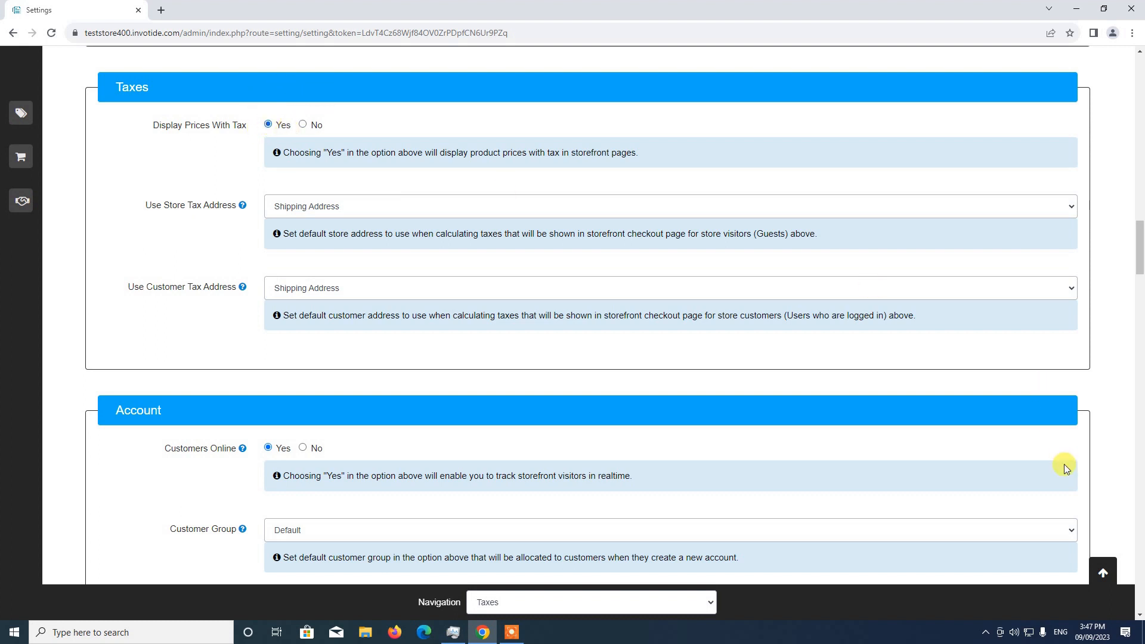
{"action": "left_click", "coordinate": [1102, 572]}
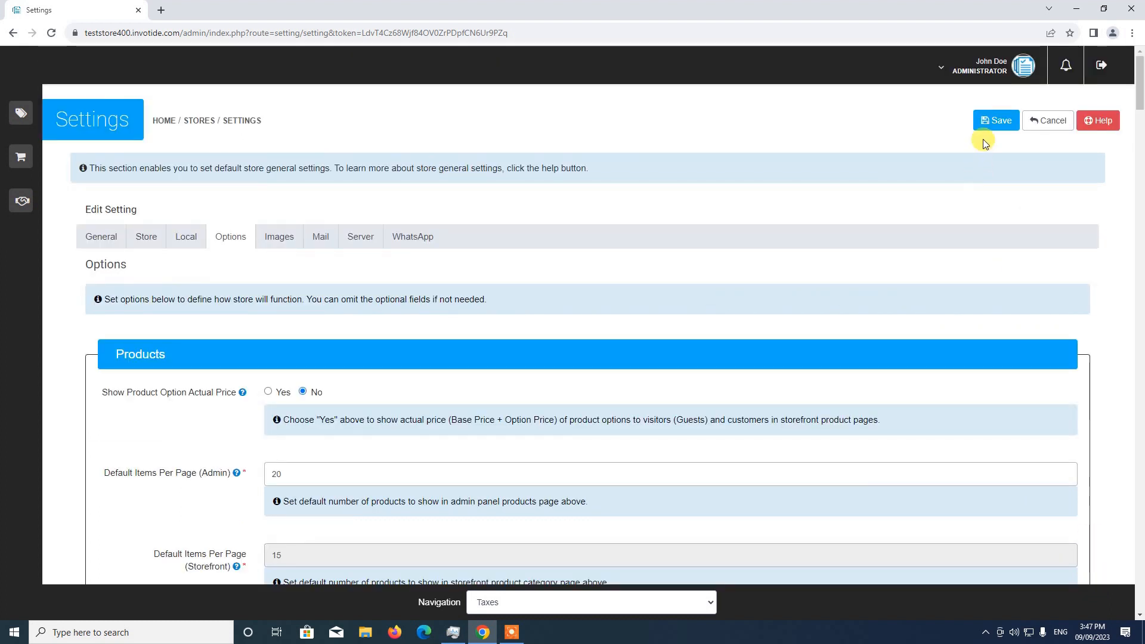
{"action": "left_click", "coordinate": [987, 123]}
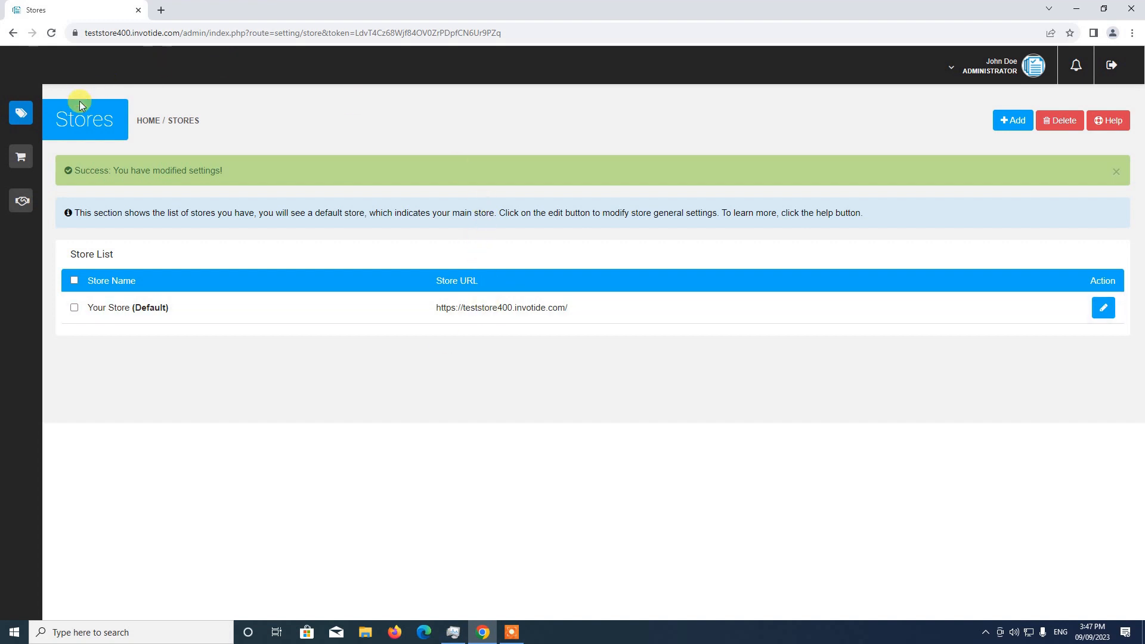
Step: Open the Geo Zones list in the store's localisation settings
{"action": "left_click", "coordinate": [51, 116]}
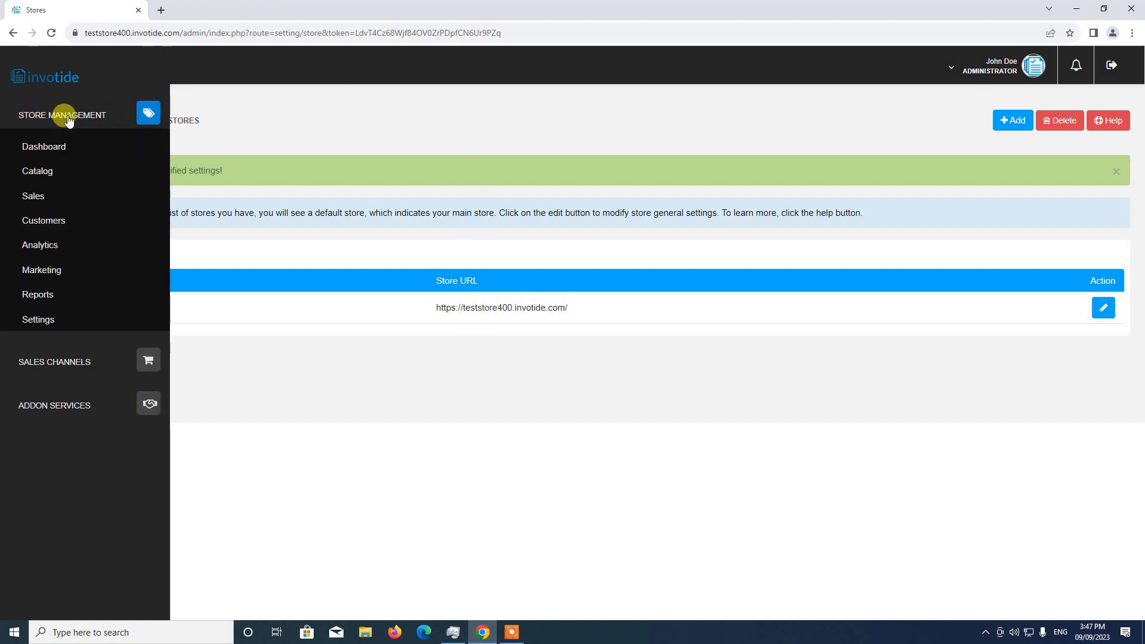
{"action": "left_click", "coordinate": [53, 329]}
{"action": "scroll", "coordinate": [55, 331], "scroll_direction": "down", "scroll_amount": 2}
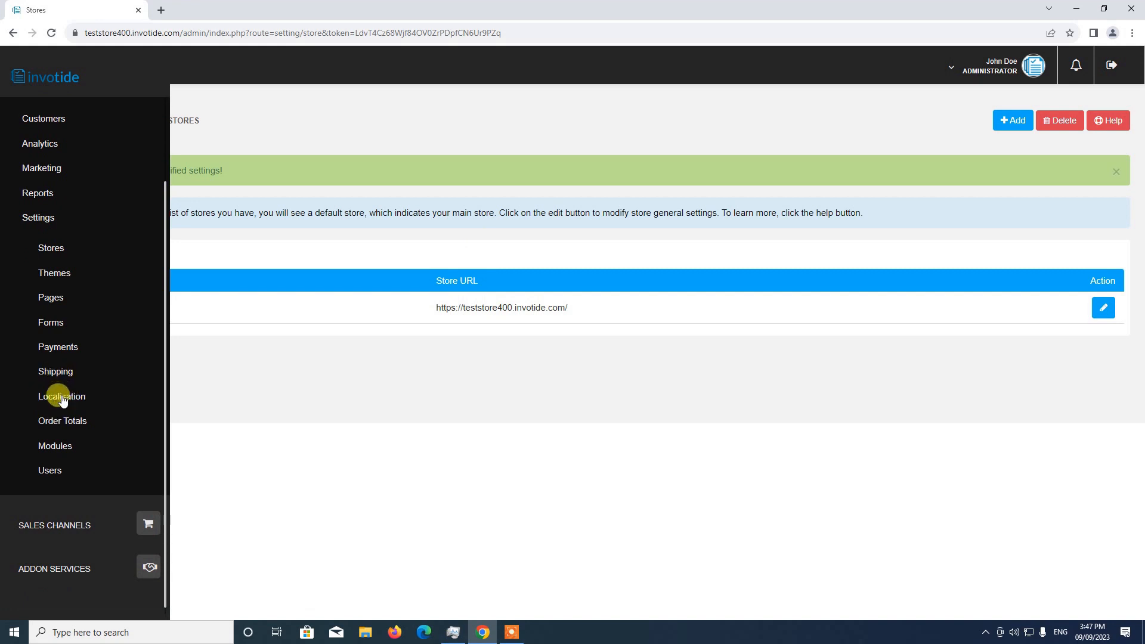
{"action": "left_click", "coordinate": [62, 399]}
{"action": "scroll", "coordinate": [63, 391], "scroll_direction": "down", "scroll_amount": 3}
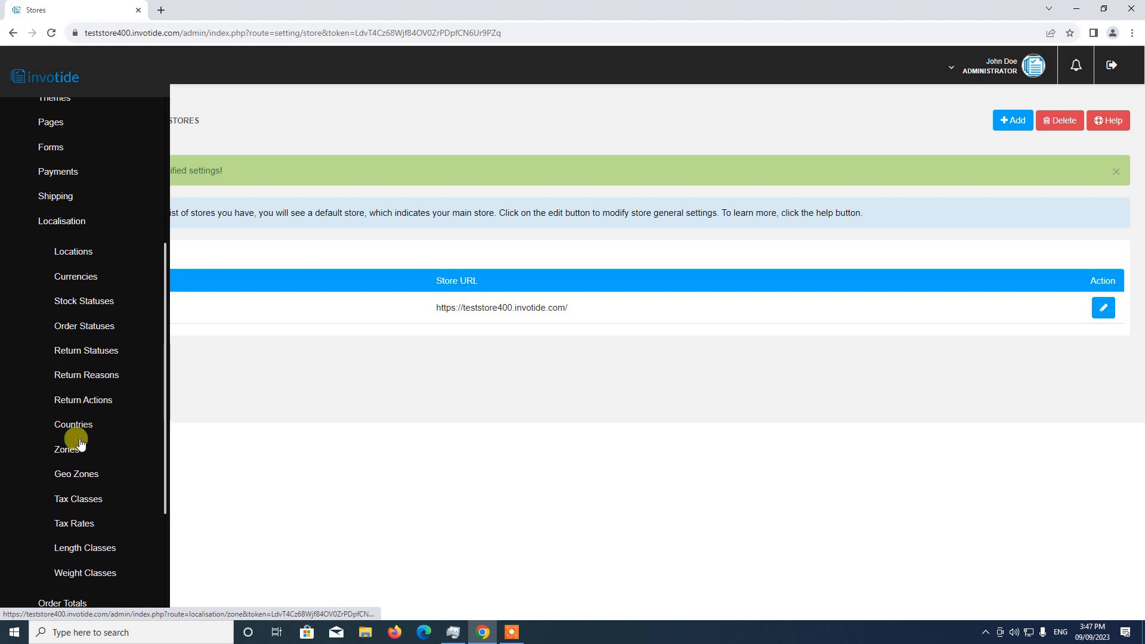
{"action": "left_click", "coordinate": [76, 476]}
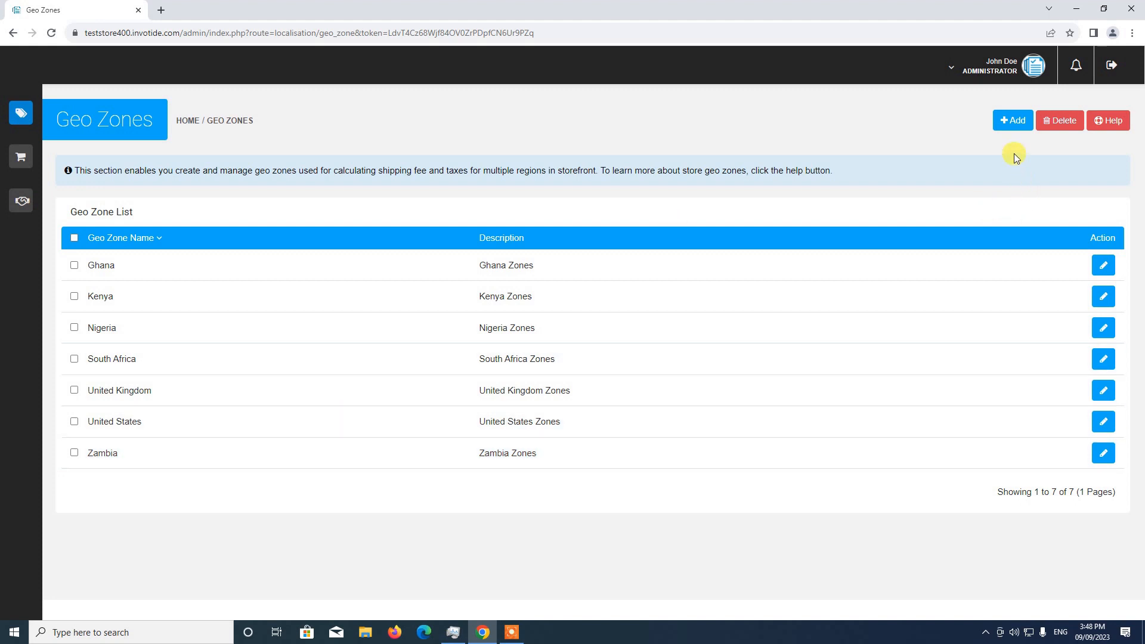
Step: Create a new geo zone and name it "USA VAT"
{"action": "left_click", "coordinate": [1016, 128]}
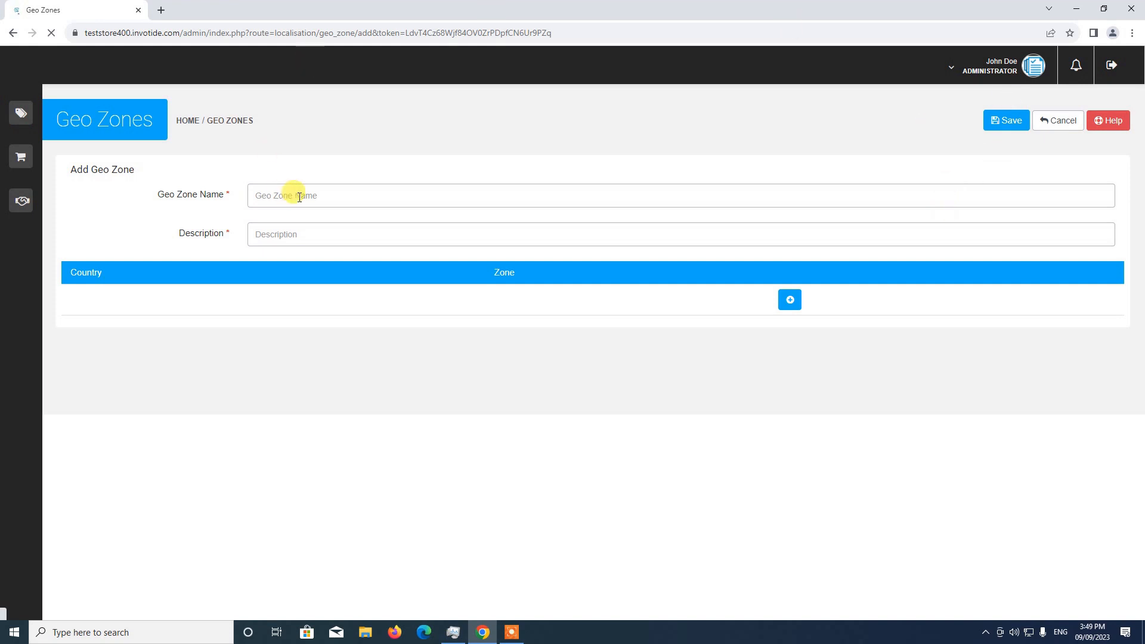
{"action": "left_click", "coordinate": [304, 195]}
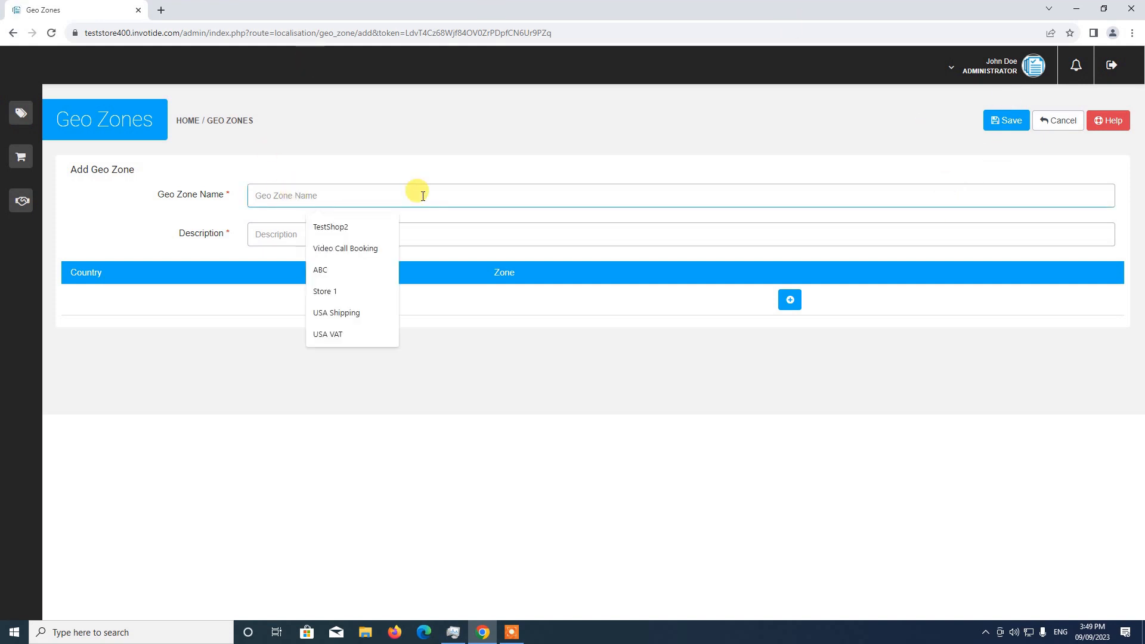
{"action": "type", "text": "US"}
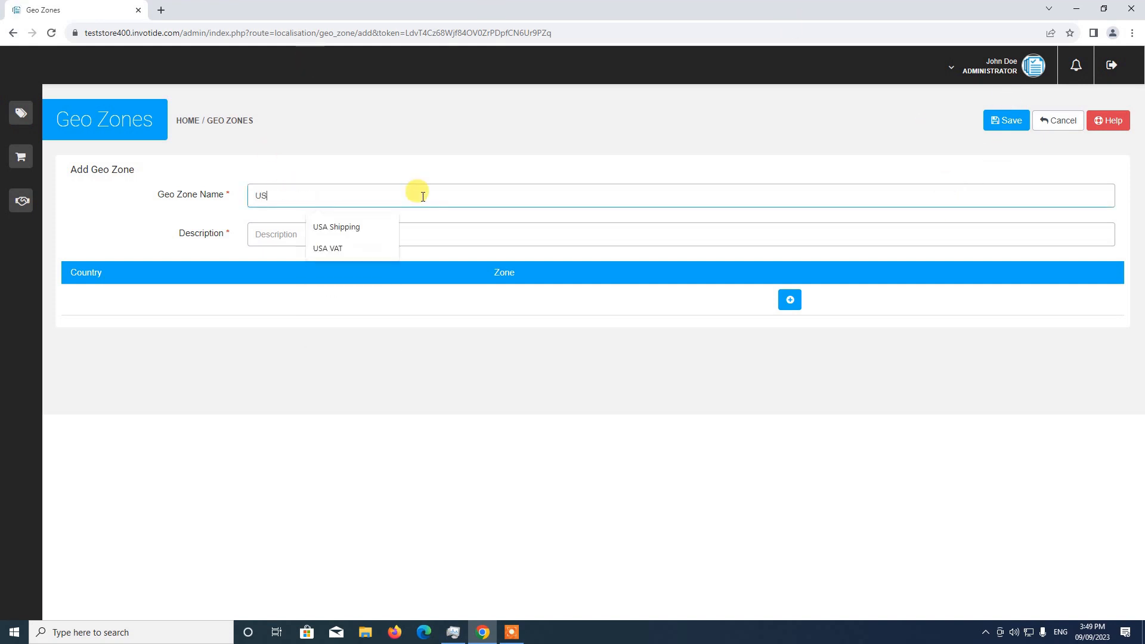
{"action": "type", "text": " V"}
{"action": "key", "text": "BackSpace"}
{"action": "type", "text": "V"}
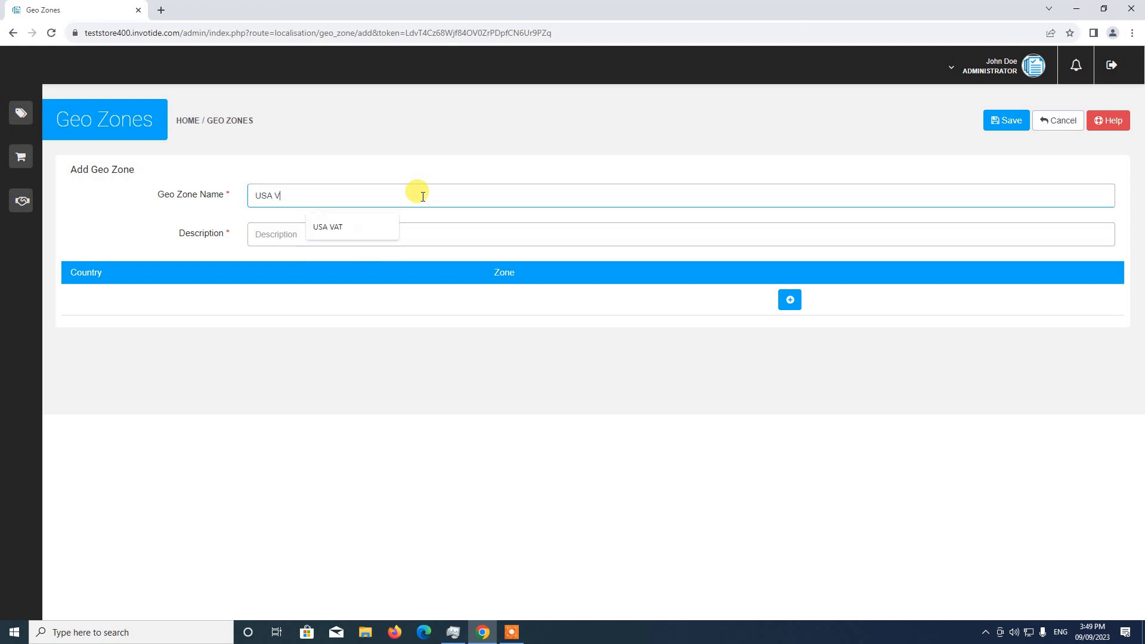
{"action": "type", "text": "AT"}
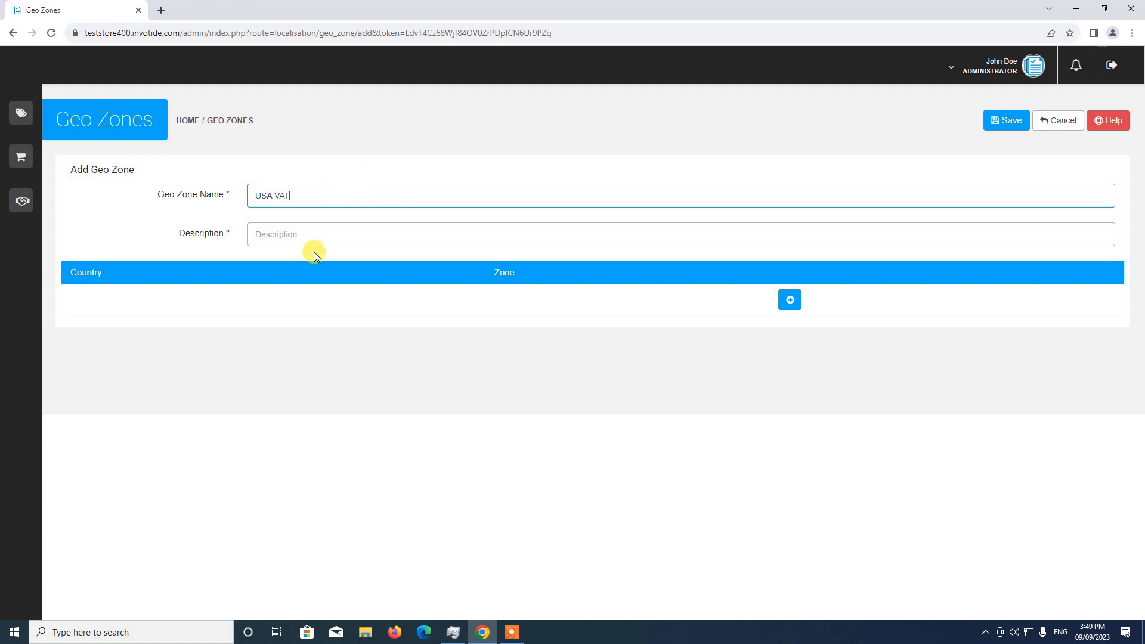
Step: Enter "United States Value Added Tax" as the geo zone's description
{"action": "left_click", "coordinate": [313, 230]}
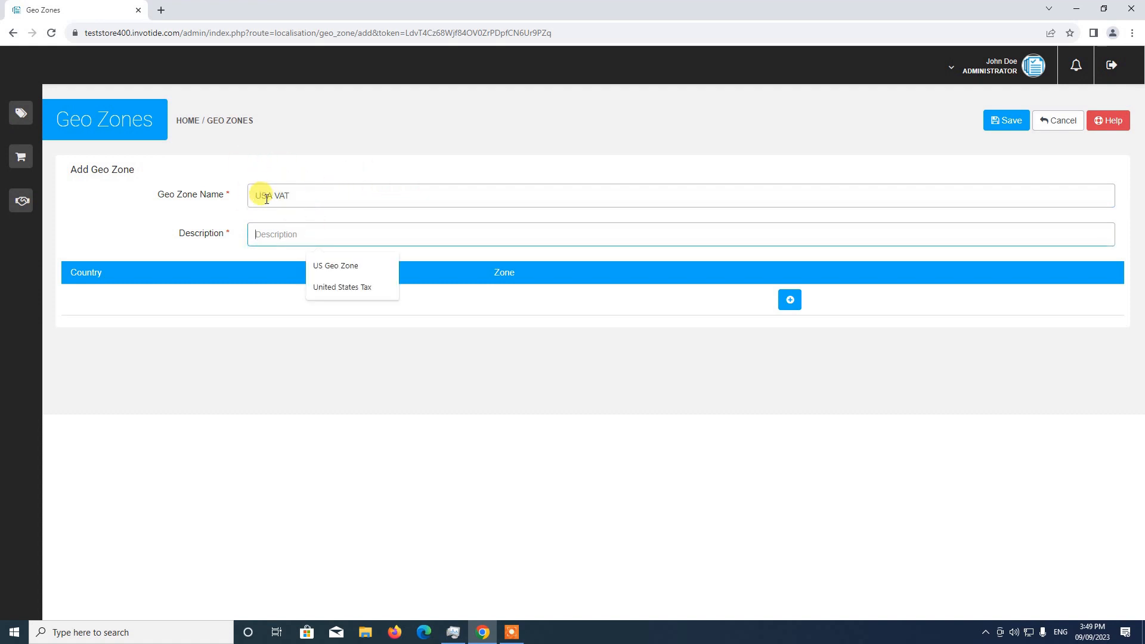
{"action": "type", "text": "u"}
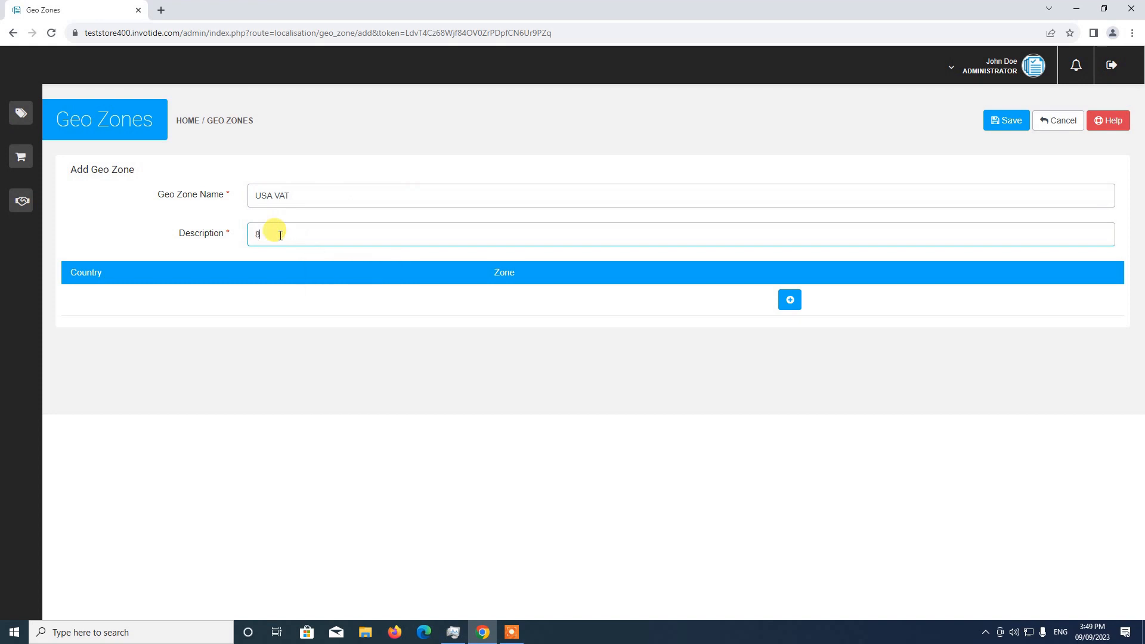
{"action": "key", "text": "BackSpace"}
{"action": "type", "text": "United Stat"}
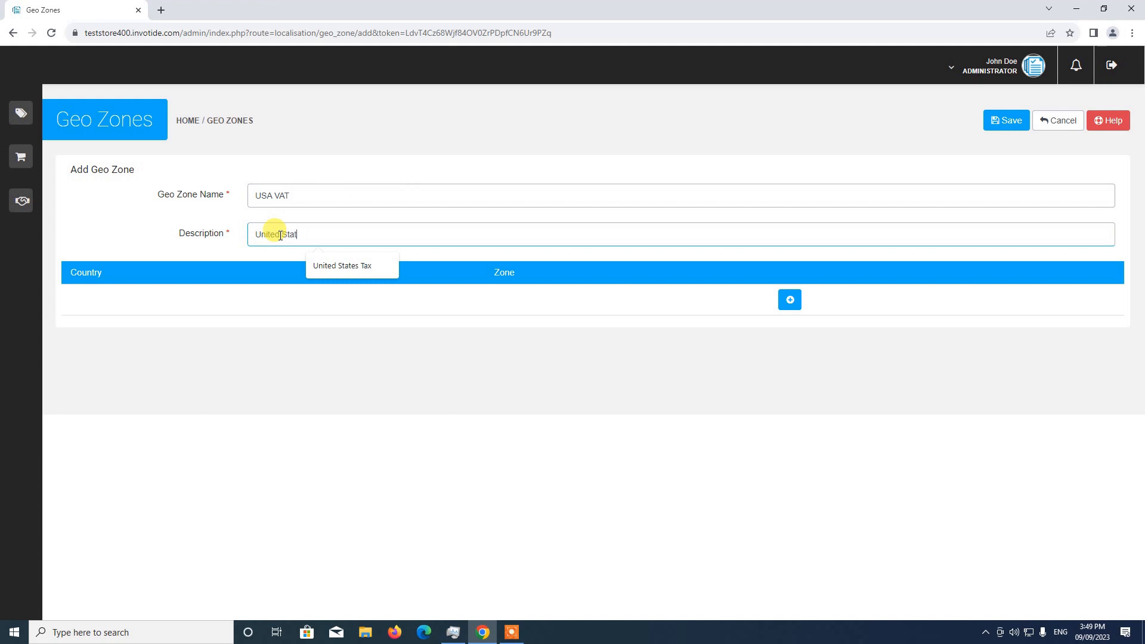
{"action": "type", "text": "es Value Added Tax"}
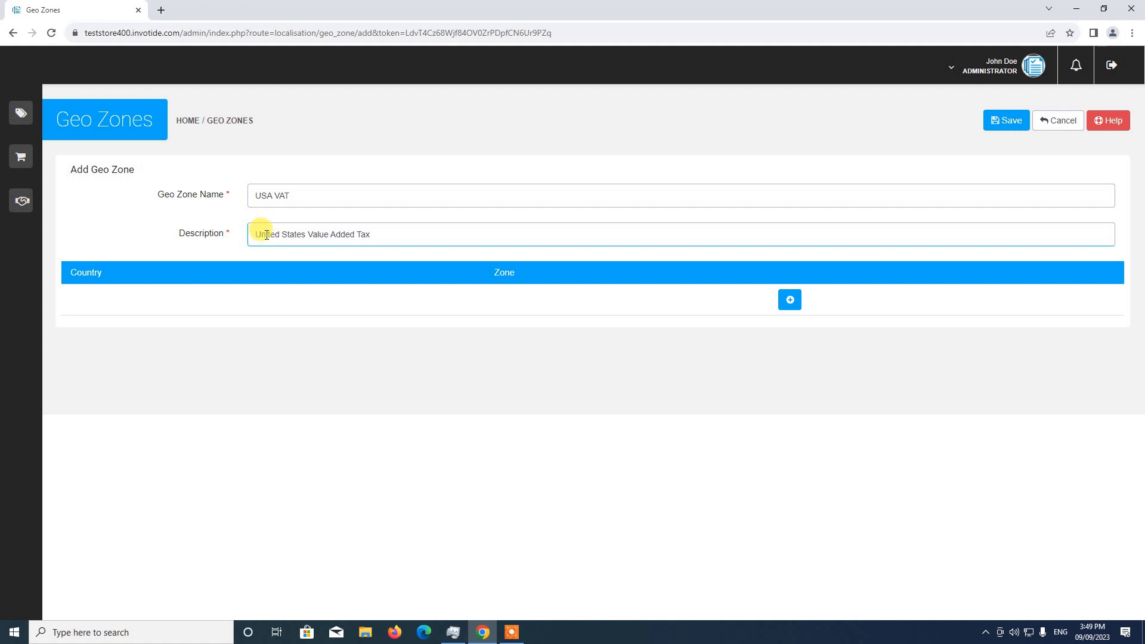
Step: Try moving "United States" to the end of the geo zone's description, and undo the change
{"action": "left_click_drag", "start_coordinate": [254, 235], "coordinate": [308, 238]}
{"action": "key", "text": "ctrl+c"}
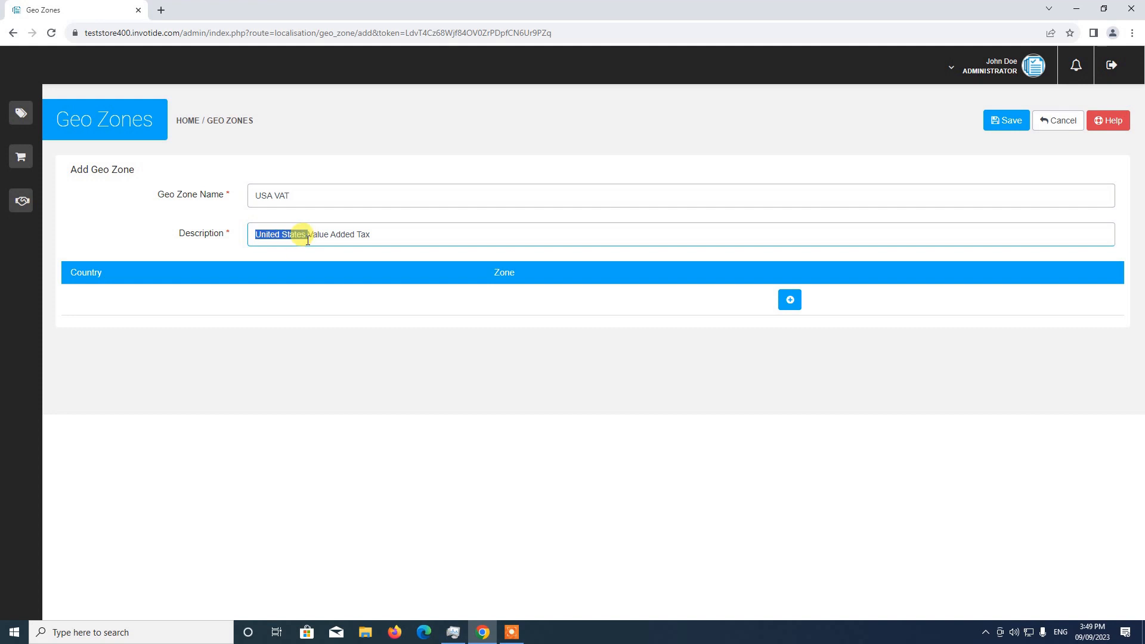
{"action": "key", "text": "BackSpace"}
{"action": "key", "text": "ctrl+v"}
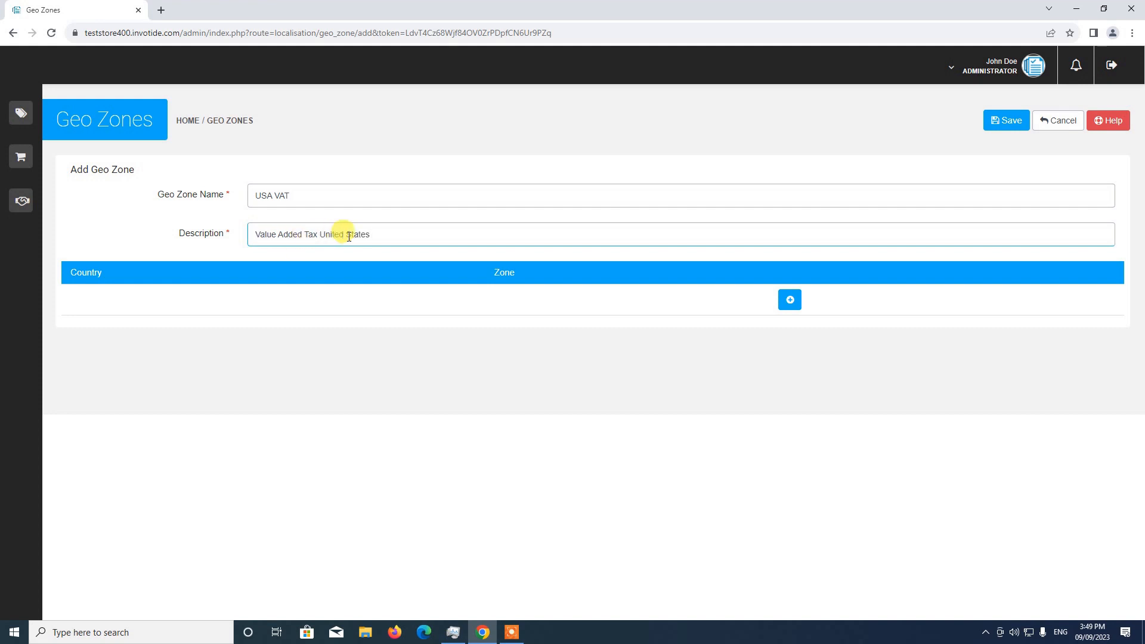
{"action": "key", "text": "ctrl+z"}
{"action": "key", "text": "ctrl+z"}
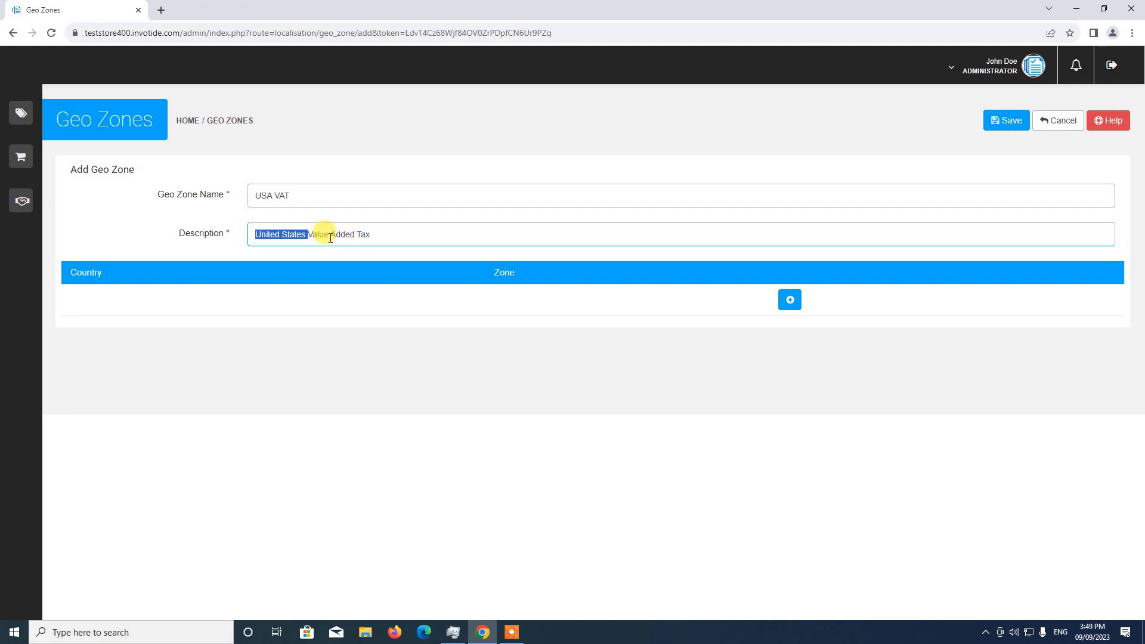
{"action": "left_click", "coordinate": [358, 234]}
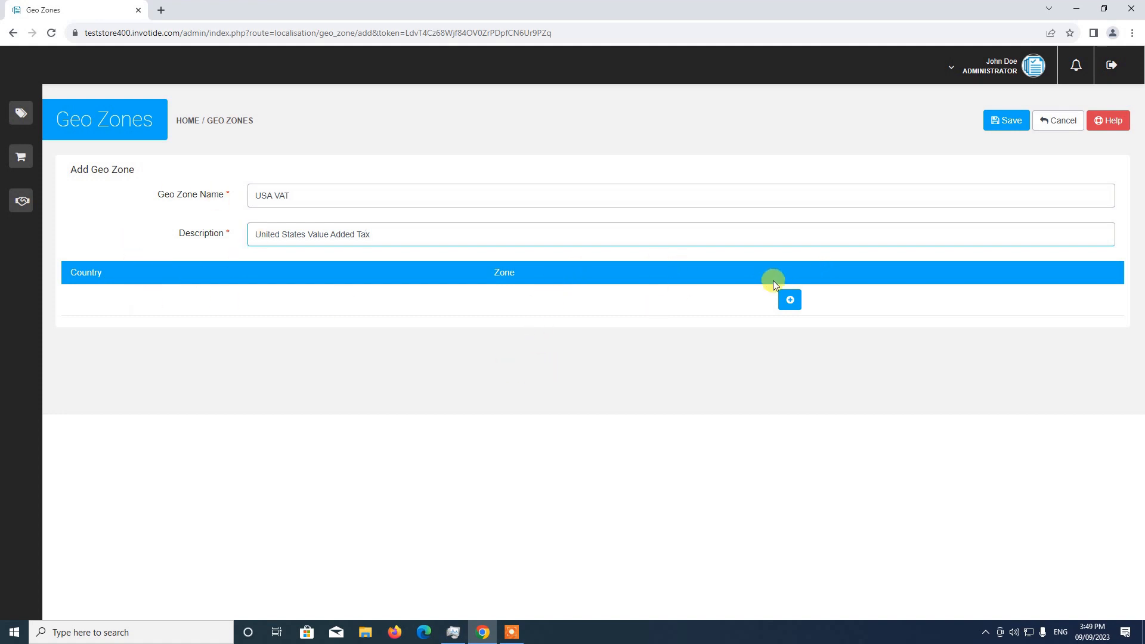
Step: Add a region row to the geo zone with United States as the country and Alabama as the zone
{"action": "left_click", "coordinate": [791, 299]}
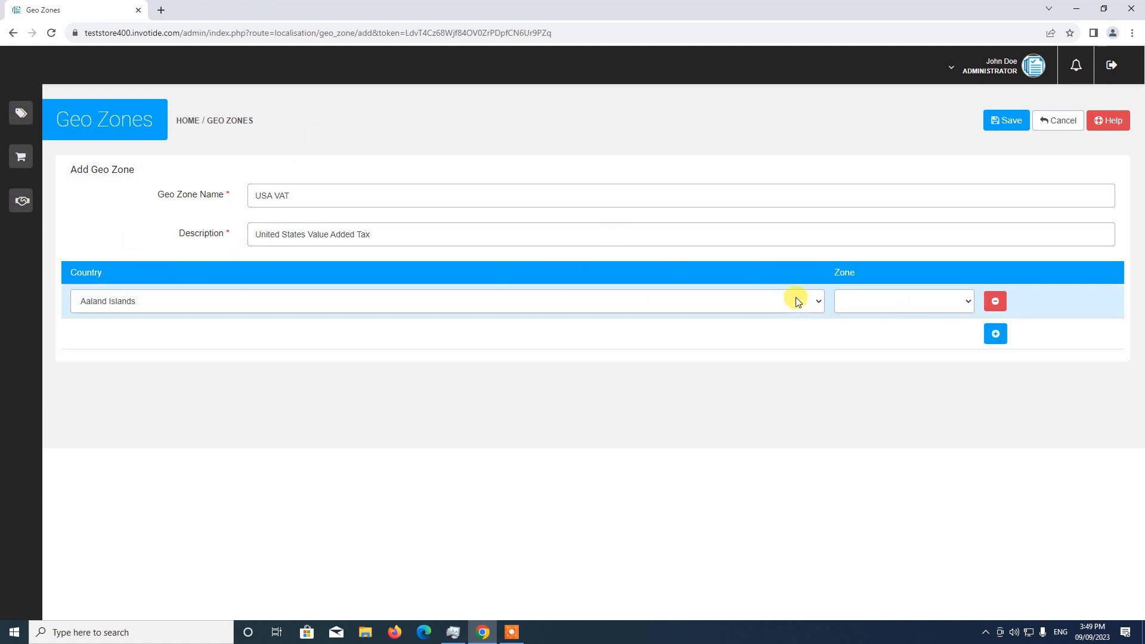
{"action": "left_click", "coordinate": [173, 300]}
{"action": "scroll", "coordinate": [197, 371], "scroll_direction": "down", "scroll_amount": 14}
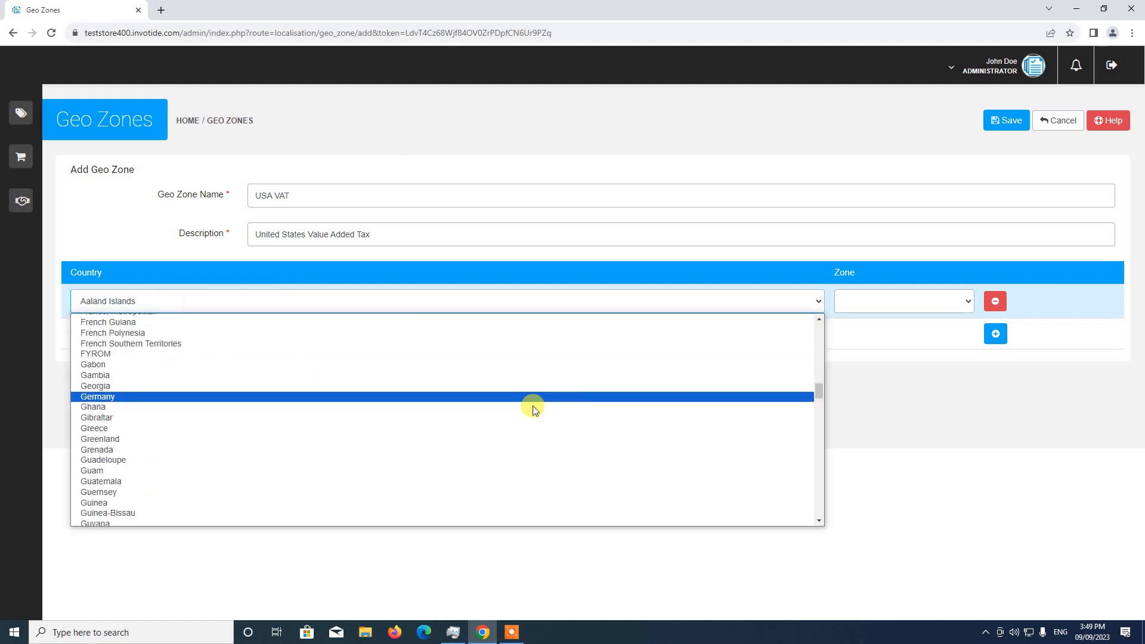
{"action": "left_click_drag", "start_coordinate": [821, 391], "coordinate": [825, 531]}
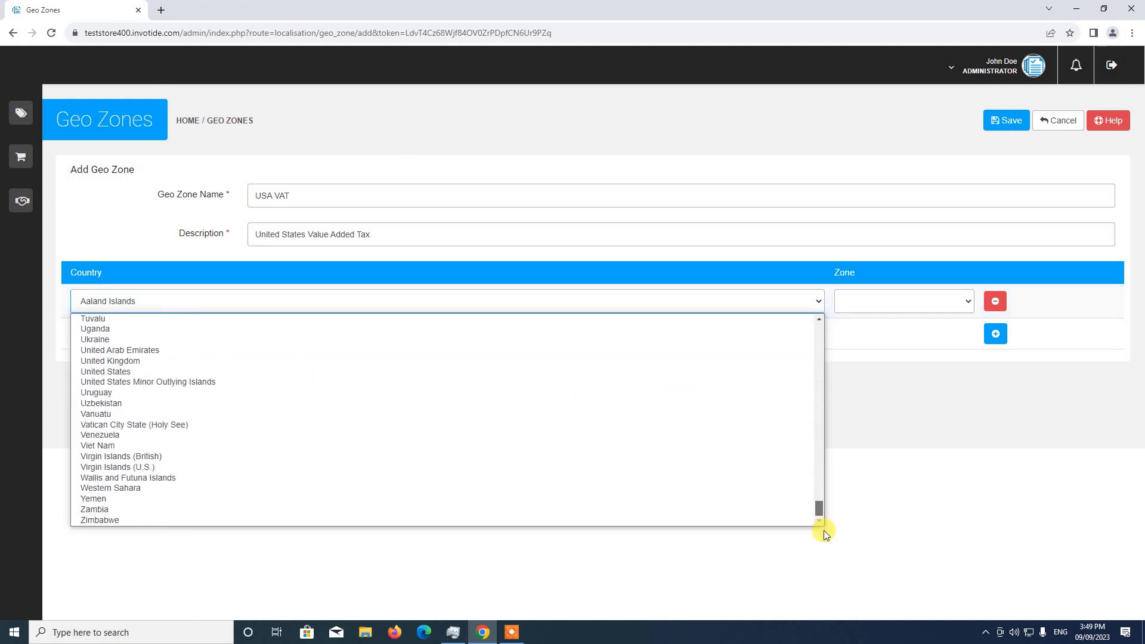
{"action": "left_click", "coordinate": [191, 370]}
{"action": "left_click", "coordinate": [862, 302]}
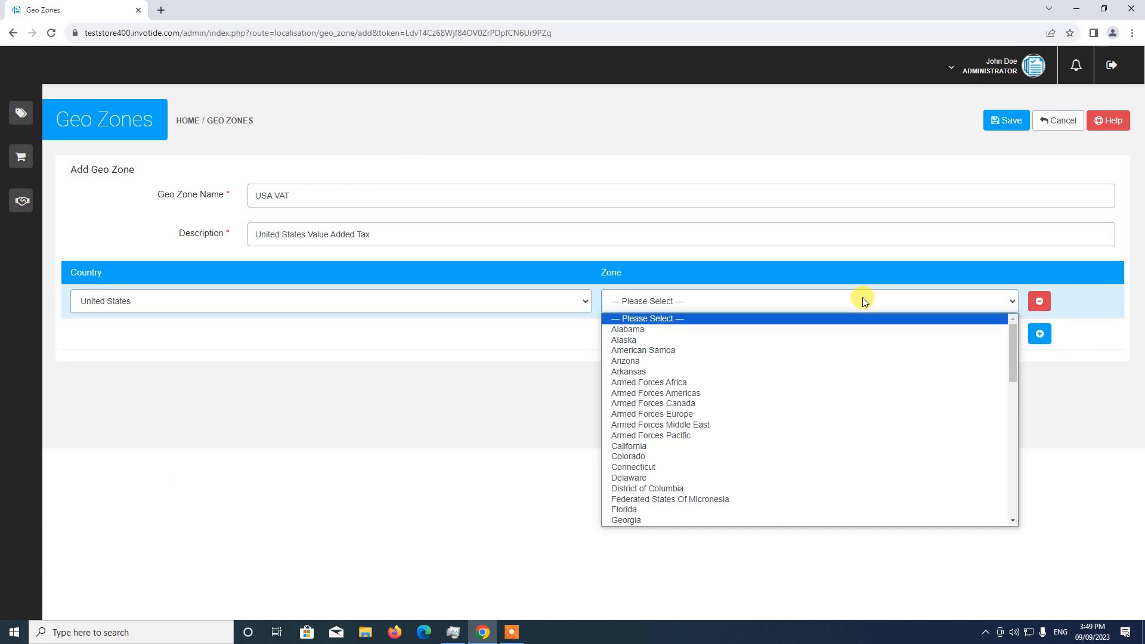
{"action": "left_click", "coordinate": [696, 330]}
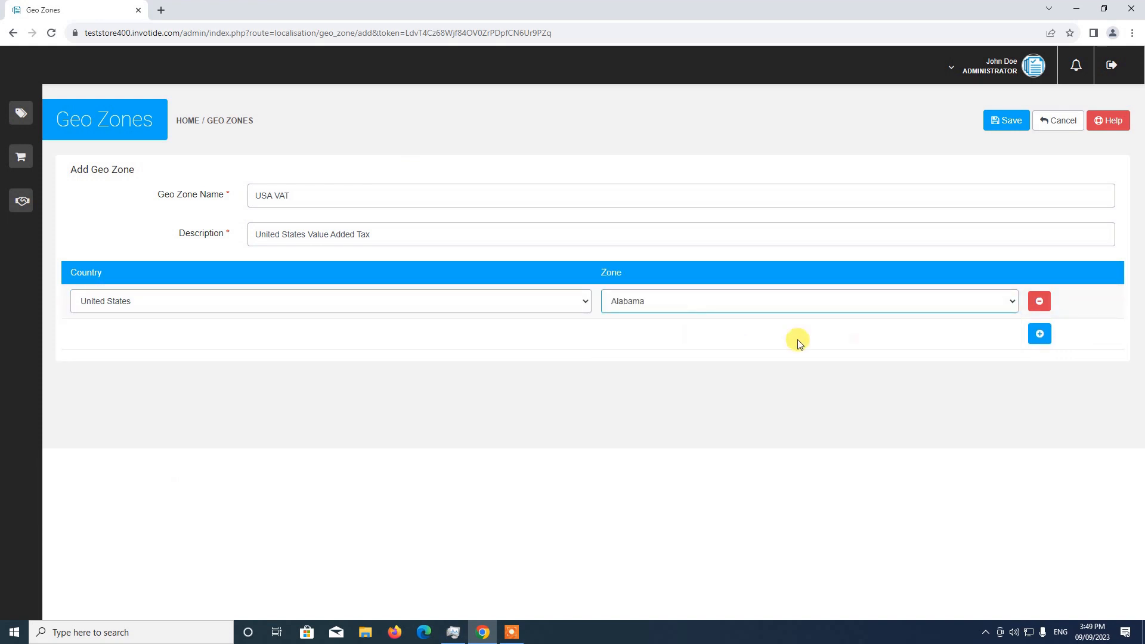
Step: Add a second region row with United States as the country and Alaska as the zone, and save the geo zone
{"action": "left_click", "coordinate": [1040, 333]}
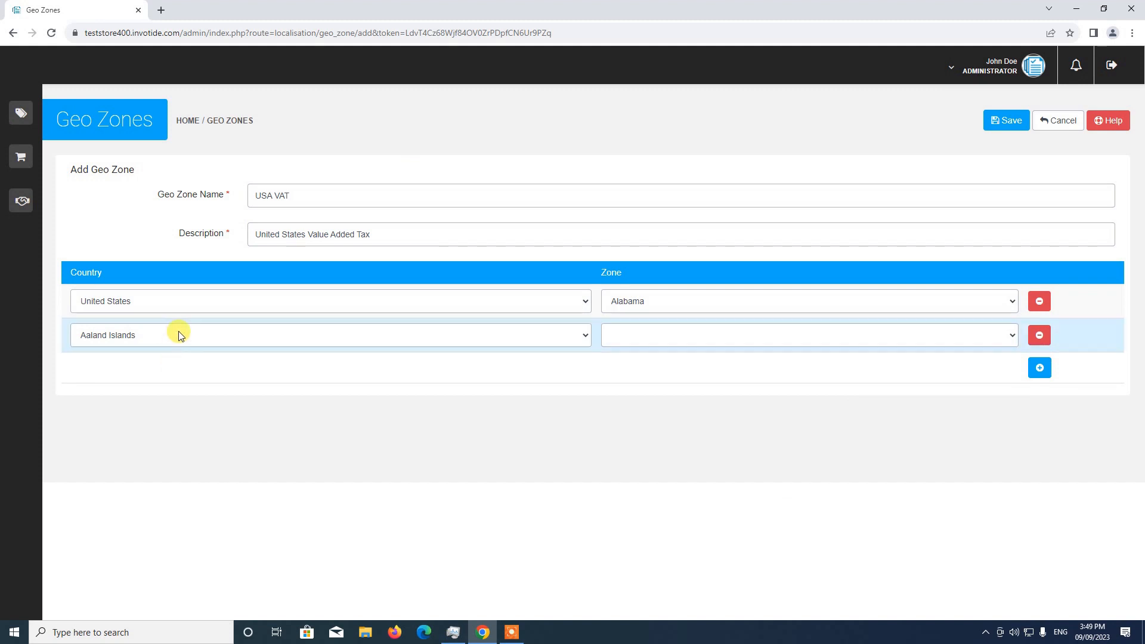
{"action": "left_click", "coordinate": [179, 333]}
{"action": "scroll", "coordinate": [179, 405], "scroll_direction": "down", "scroll_amount": 20}
{"action": "scroll", "coordinate": [179, 408], "scroll_direction": "down", "scroll_amount": 3}
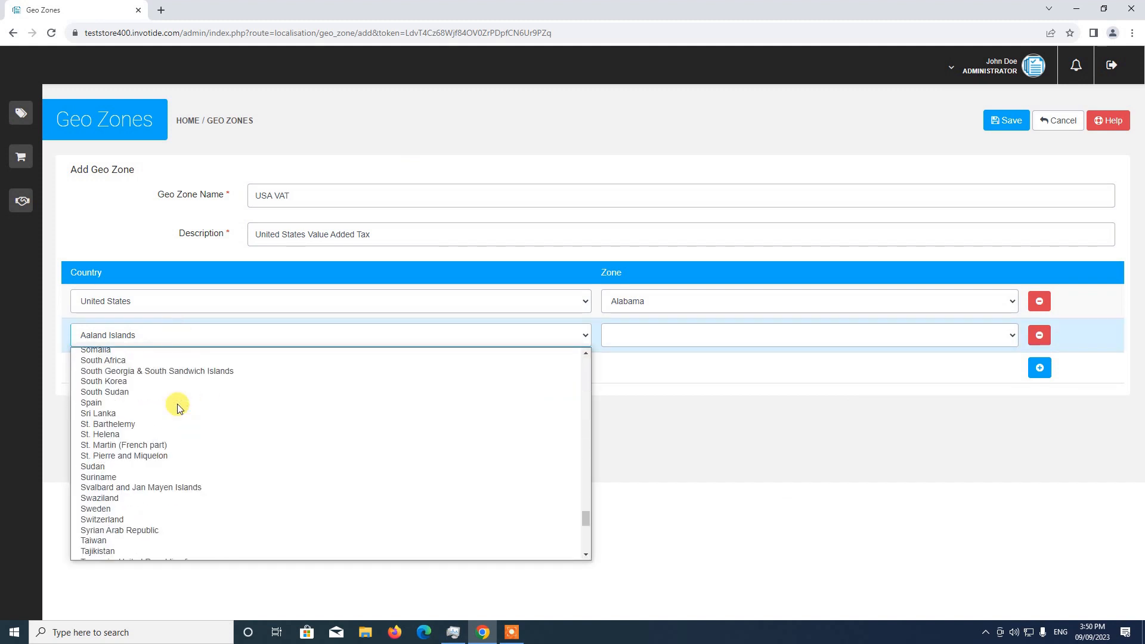
{"action": "scroll", "coordinate": [179, 408], "scroll_direction": "up", "scroll_amount": 6}
{"action": "scroll", "coordinate": [179, 408], "scroll_direction": "up", "scroll_amount": 4}
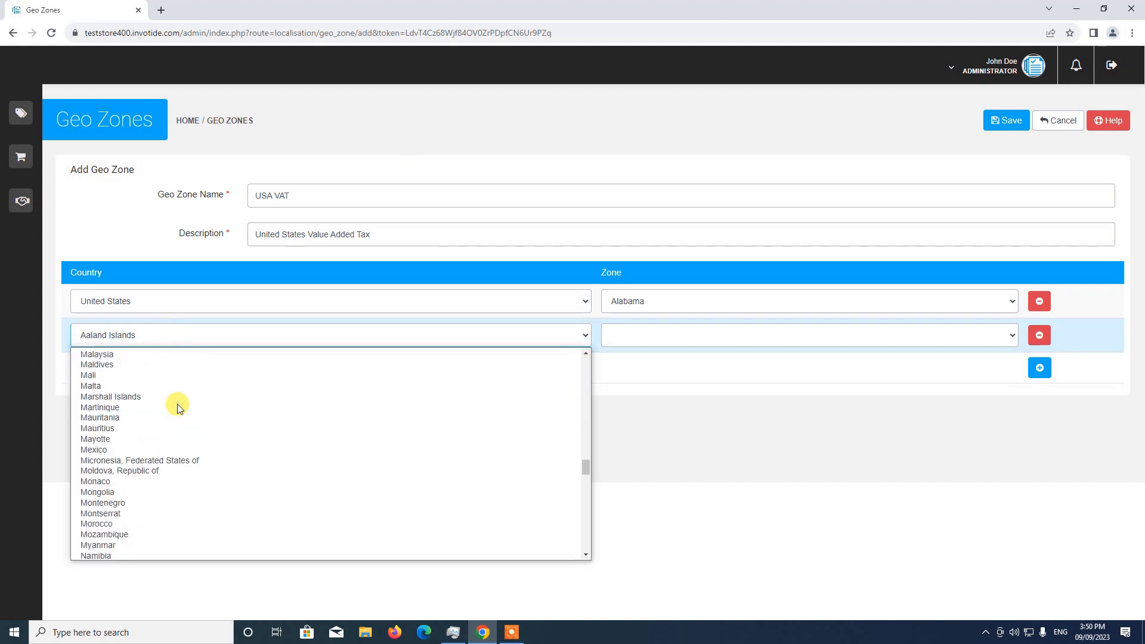
{"action": "scroll", "coordinate": [179, 408], "scroll_direction": "down", "scroll_amount": 14}
{"action": "scroll", "coordinate": [179, 408], "scroll_direction": "down", "scroll_amount": 4}
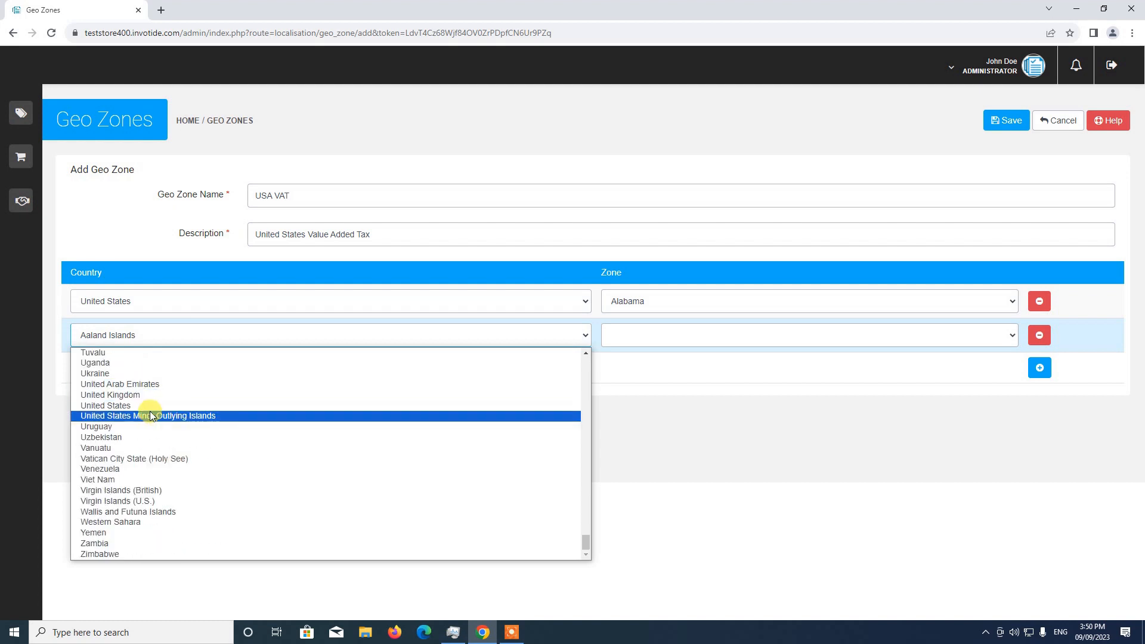
{"action": "left_click", "coordinate": [150, 409]}
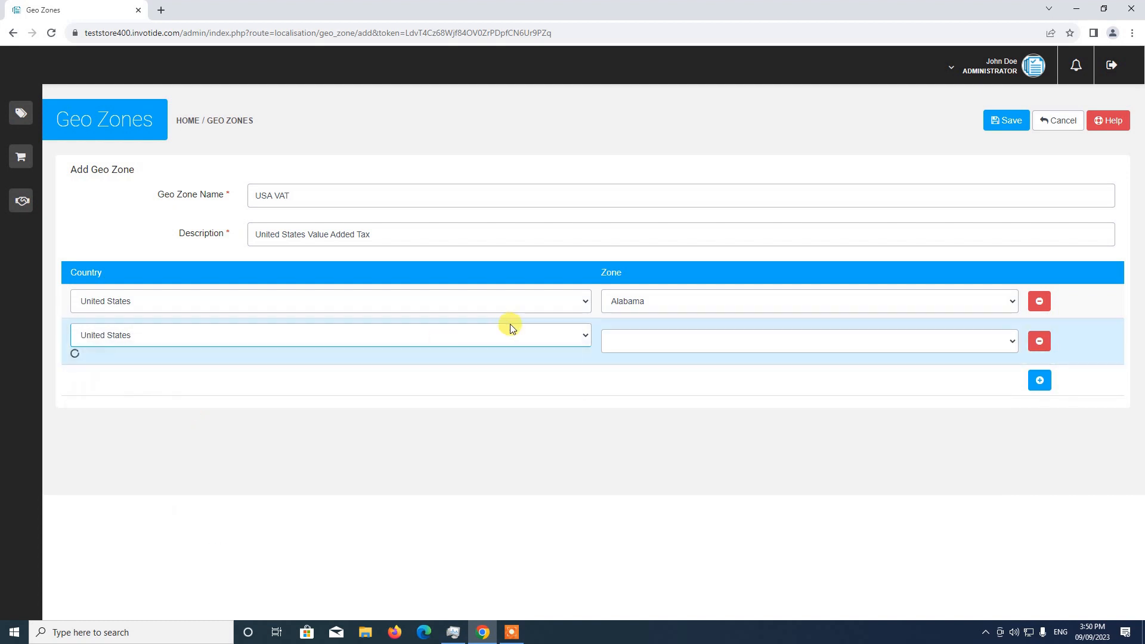
{"action": "left_click", "coordinate": [661, 333]}
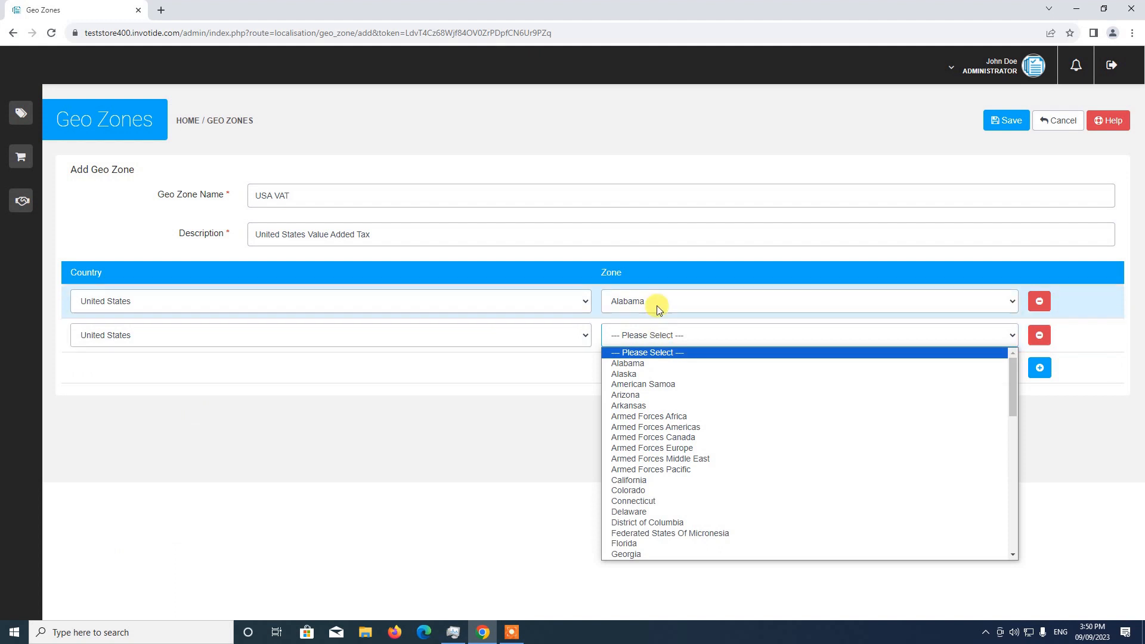
{"action": "left_click", "coordinate": [657, 374]}
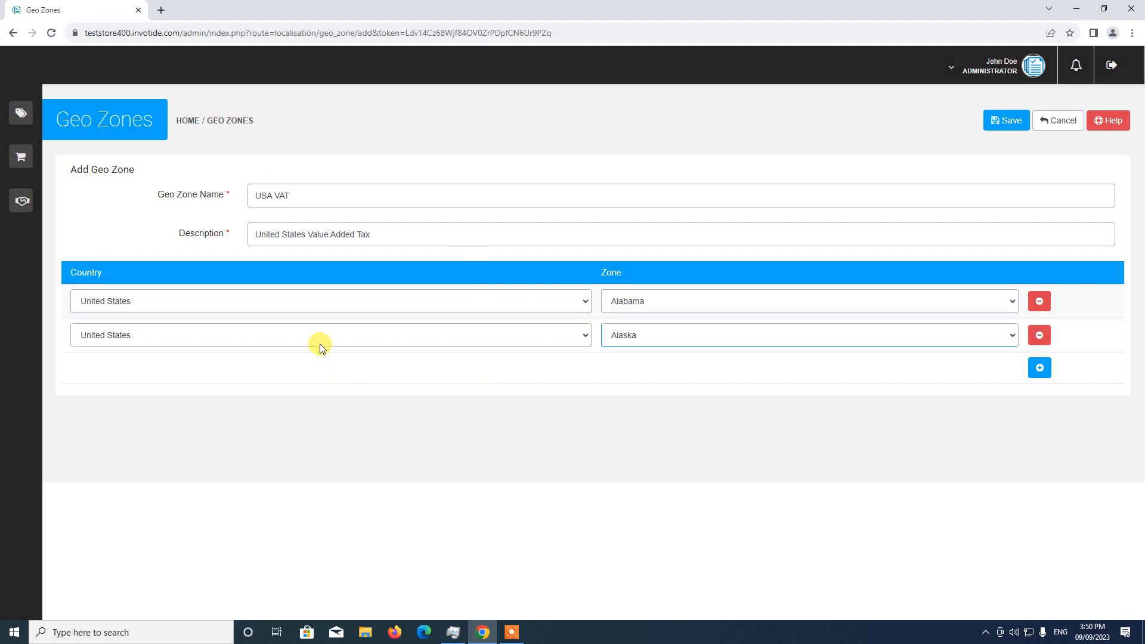
{"action": "left_click", "coordinate": [1004, 121]}
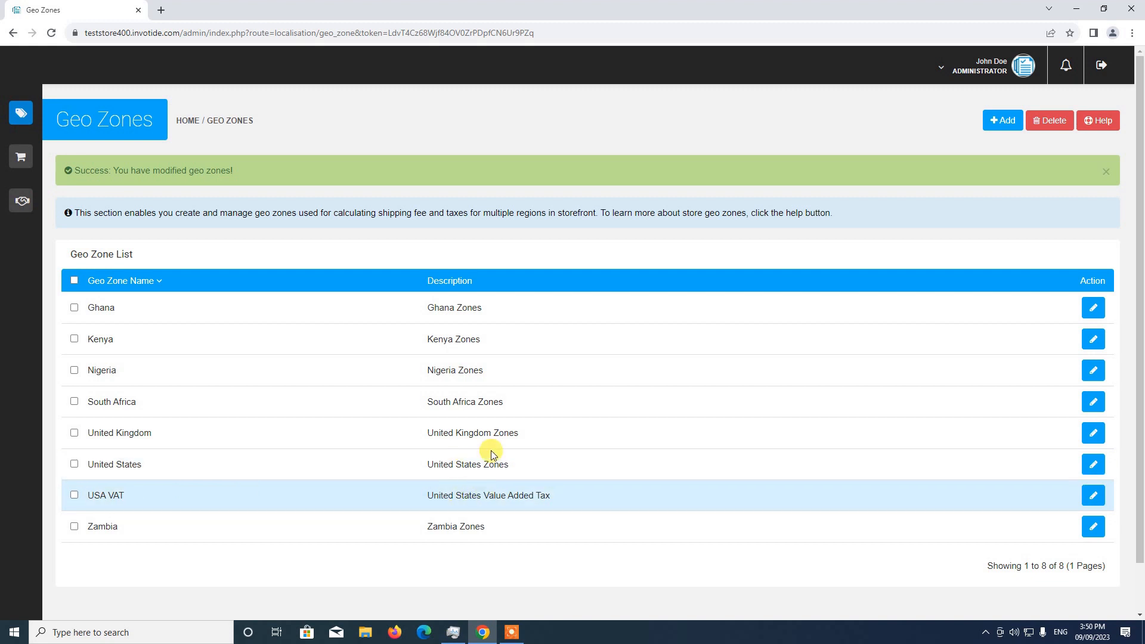
Step: Open the tax rates list in the store's localisation settings
{"action": "mouse_move", "coordinate": [32, 125]}
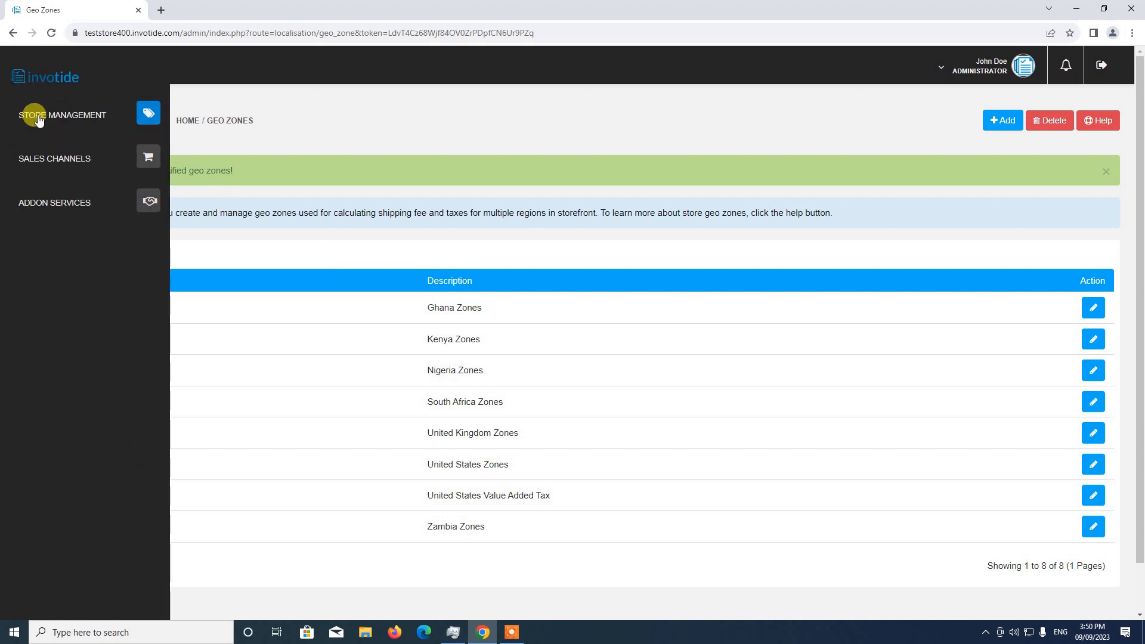
{"action": "left_click", "coordinate": [38, 117]}
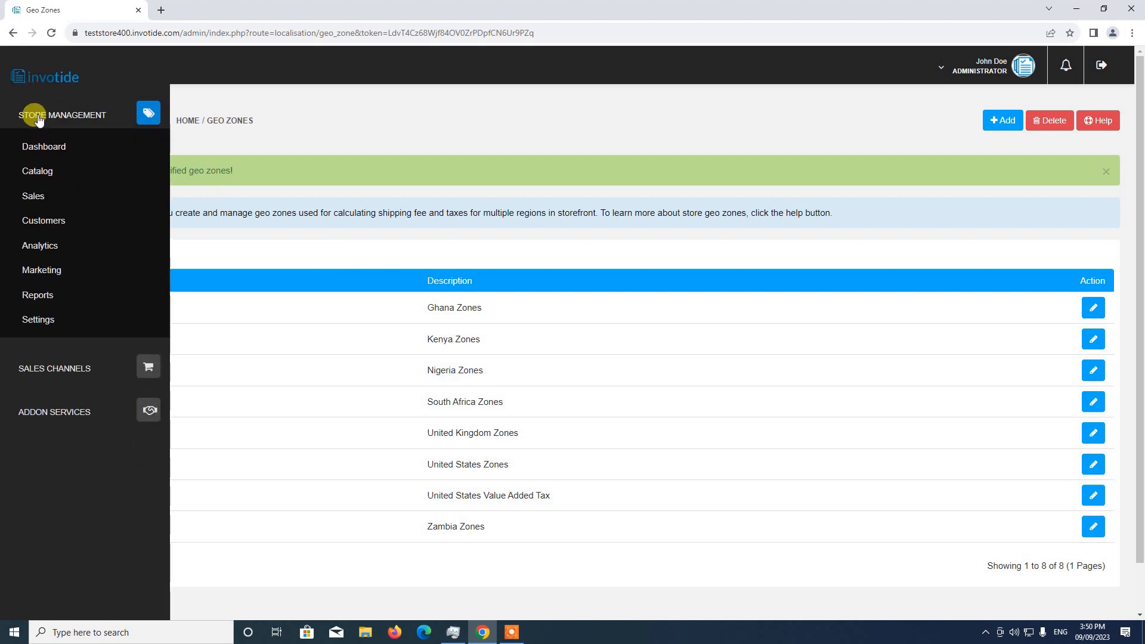
{"action": "left_click", "coordinate": [31, 321]}
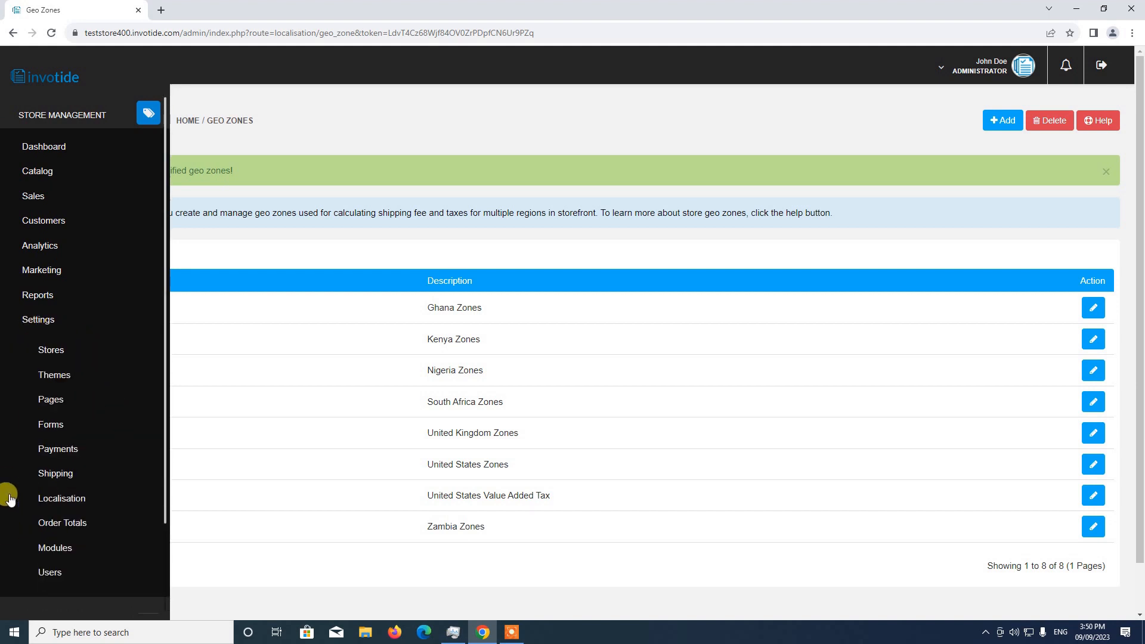
{"action": "left_click", "coordinate": [62, 499]}
{"action": "scroll", "coordinate": [95, 435], "scroll_direction": "down", "scroll_amount": 5}
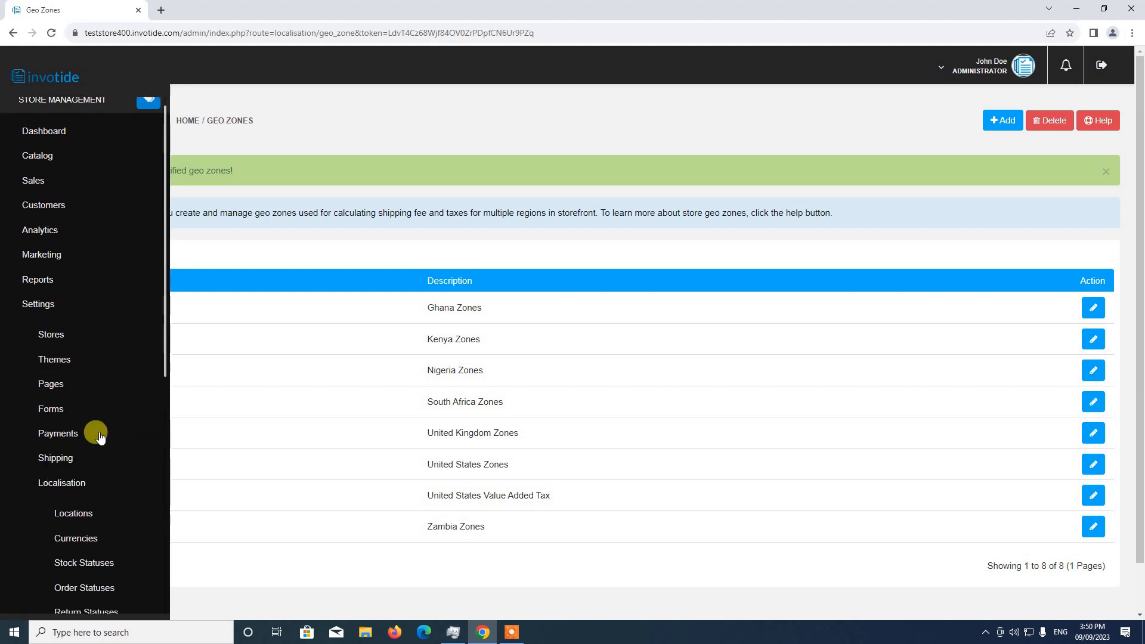
{"action": "scroll", "coordinate": [100, 438], "scroll_direction": "down", "scroll_amount": 2}
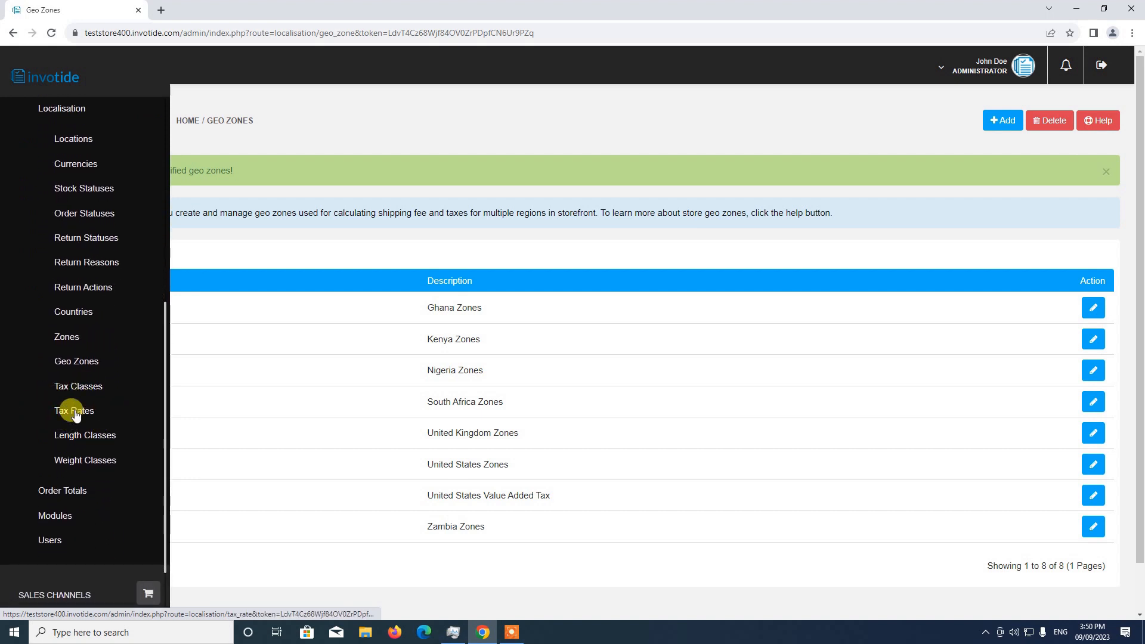
{"action": "left_click", "coordinate": [74, 412]}
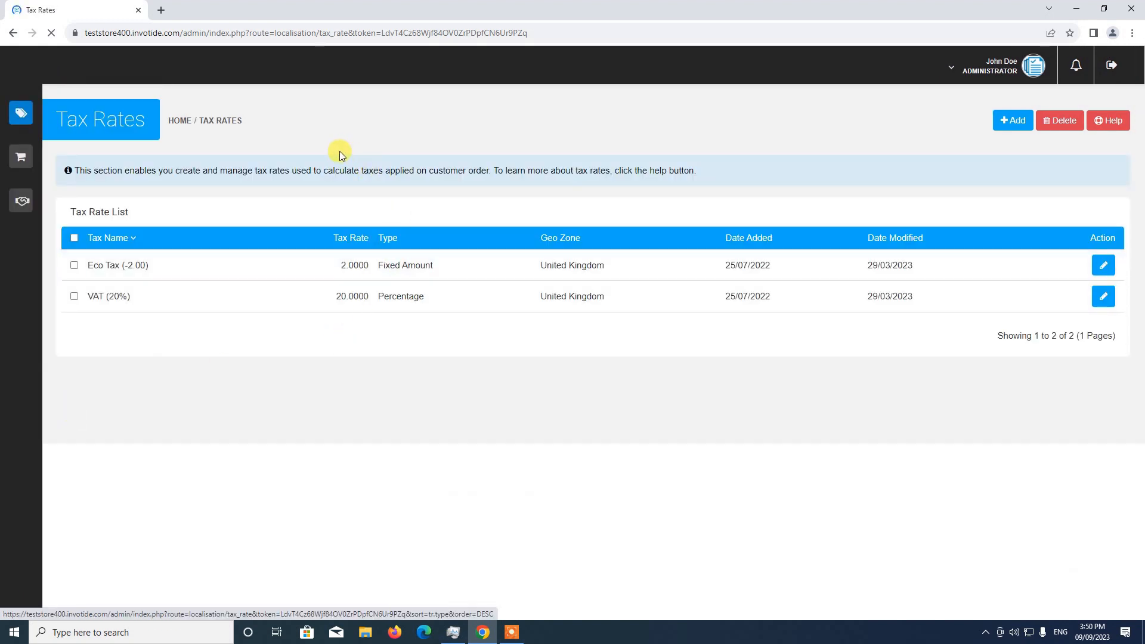
Step: Create a new tax rate and name it "USA VAT"
{"action": "left_click", "coordinate": [1028, 125]}
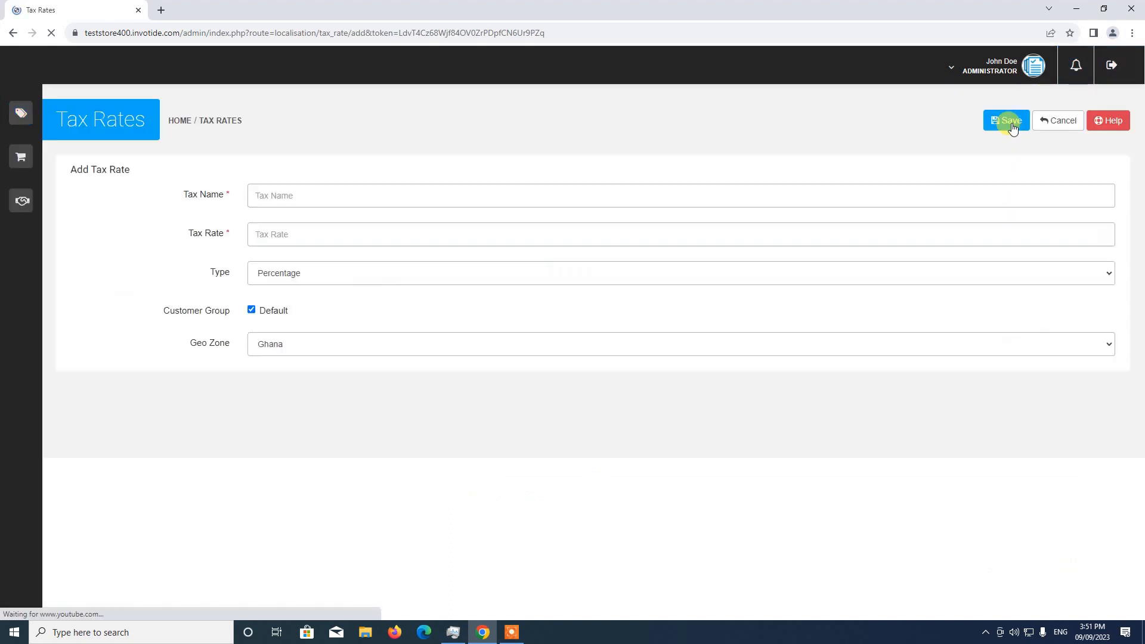
{"action": "left_click", "coordinate": [345, 194]}
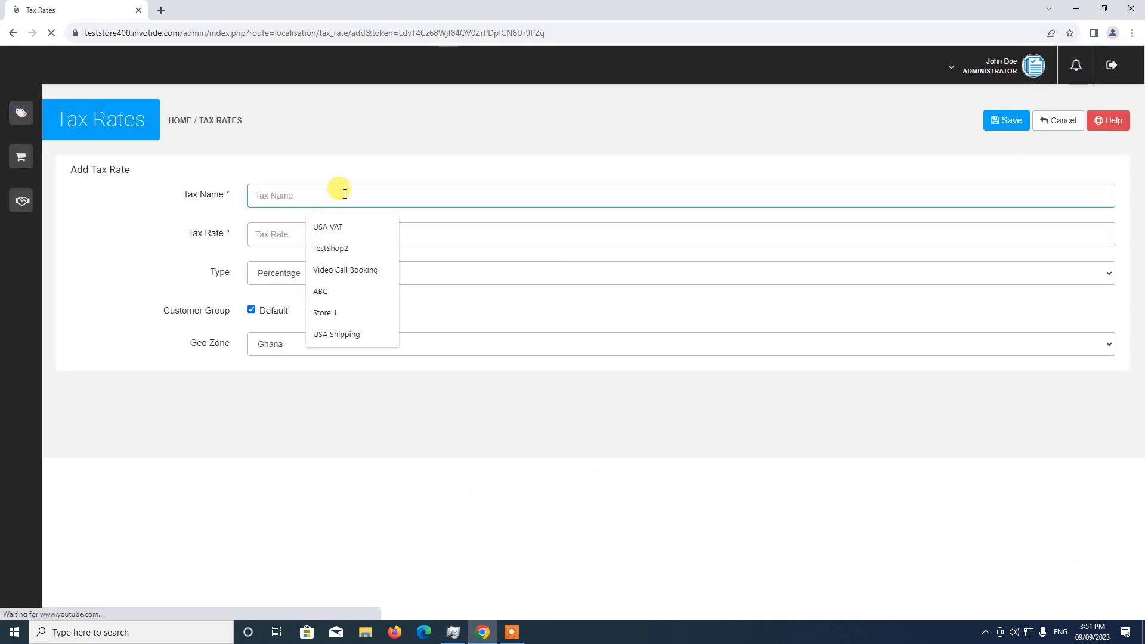
{"action": "type", "text": "USA"}
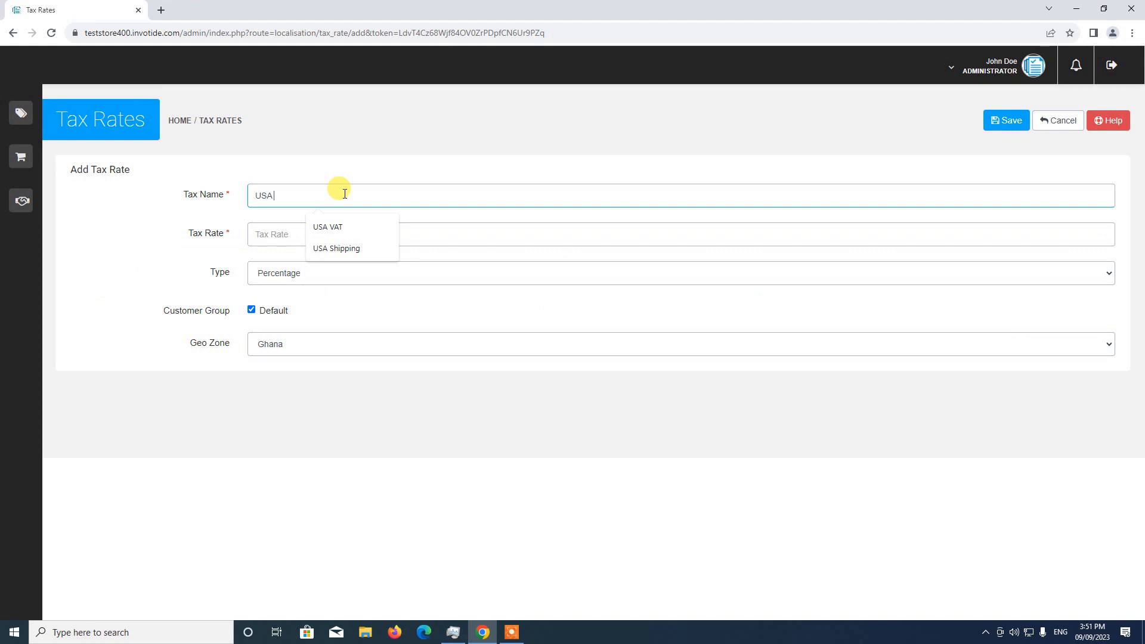
{"action": "type", "text": " VAT"}
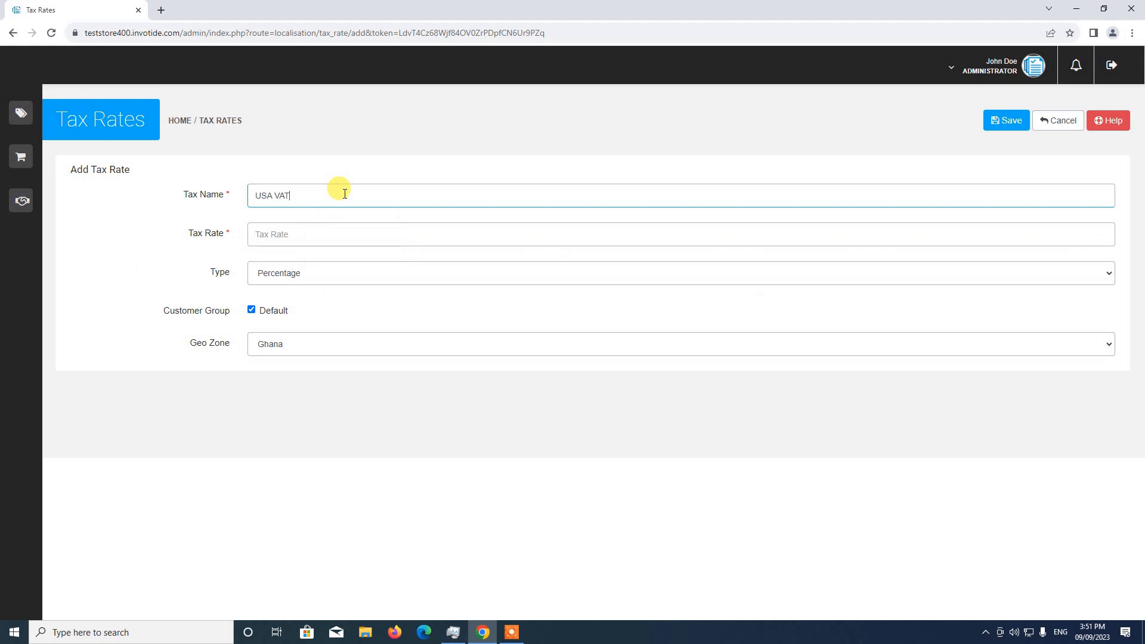
Step: Set the tax rate to 10 with the Percentage type, applied to the Default customer group
{"action": "left_click", "coordinate": [257, 234]}
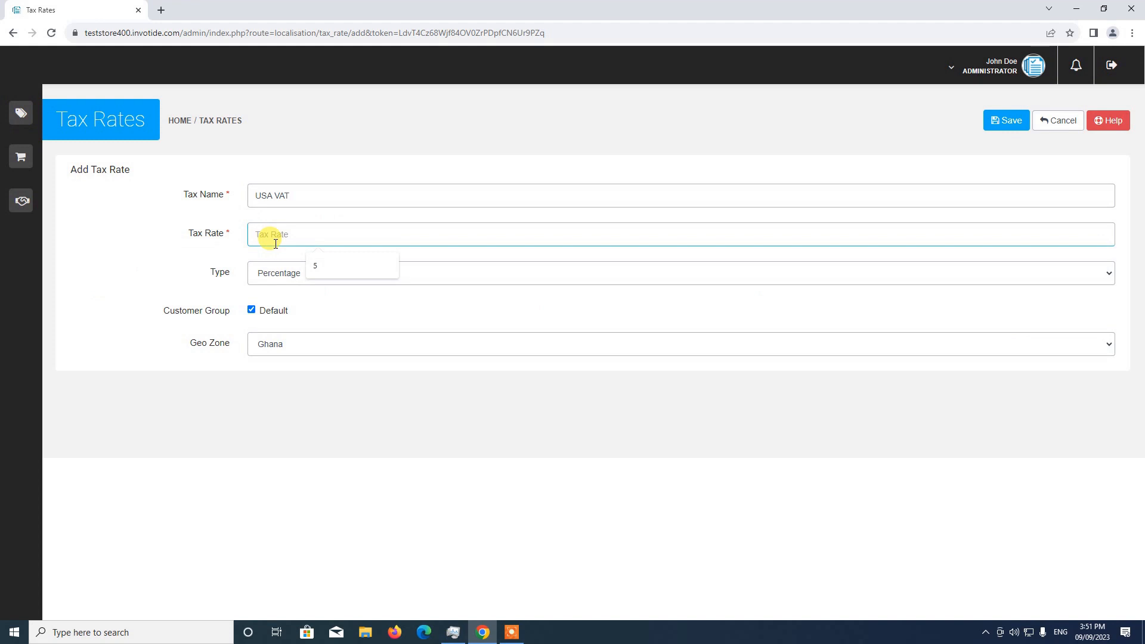
{"action": "type", "text": "10"}
{"action": "left_click", "coordinate": [278, 279]}
{"action": "left_click", "coordinate": [264, 292]}
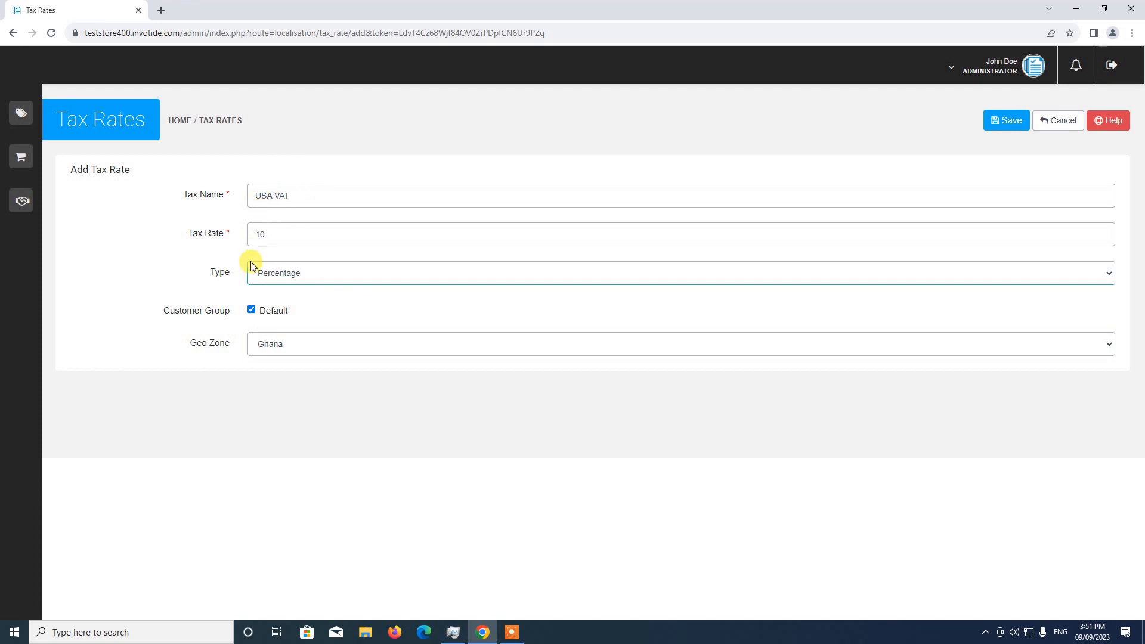
{"action": "left_click", "coordinate": [251, 310]}
{"action": "left_click", "coordinate": [264, 313]}
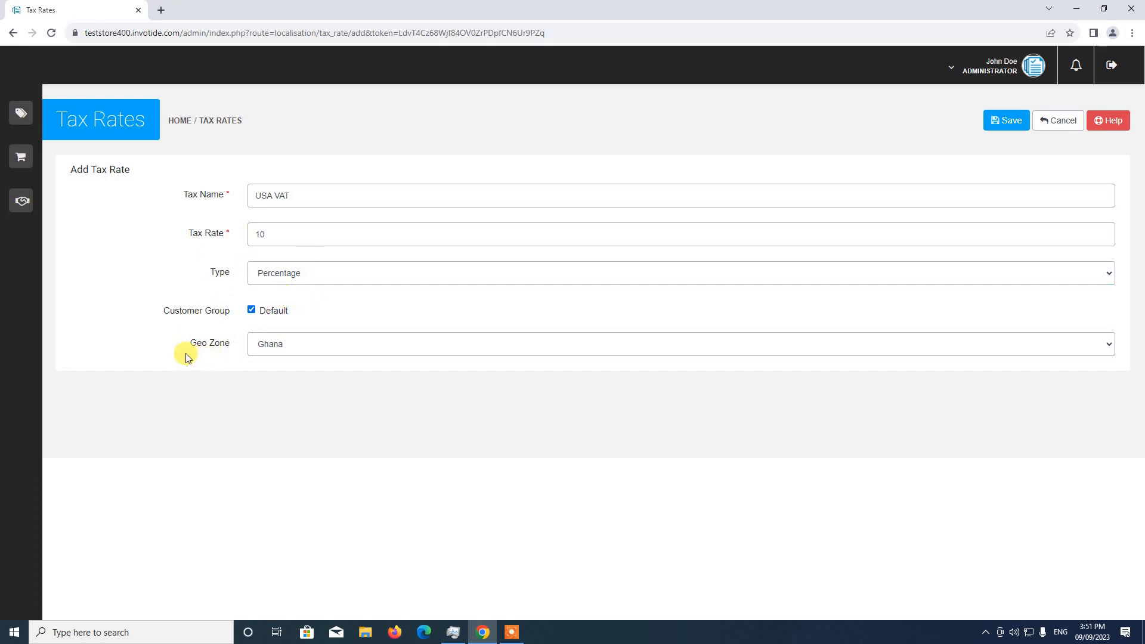
Step: Assign the USA VAT geo zone to the new tax rate and save it
{"action": "left_click", "coordinate": [289, 345]}
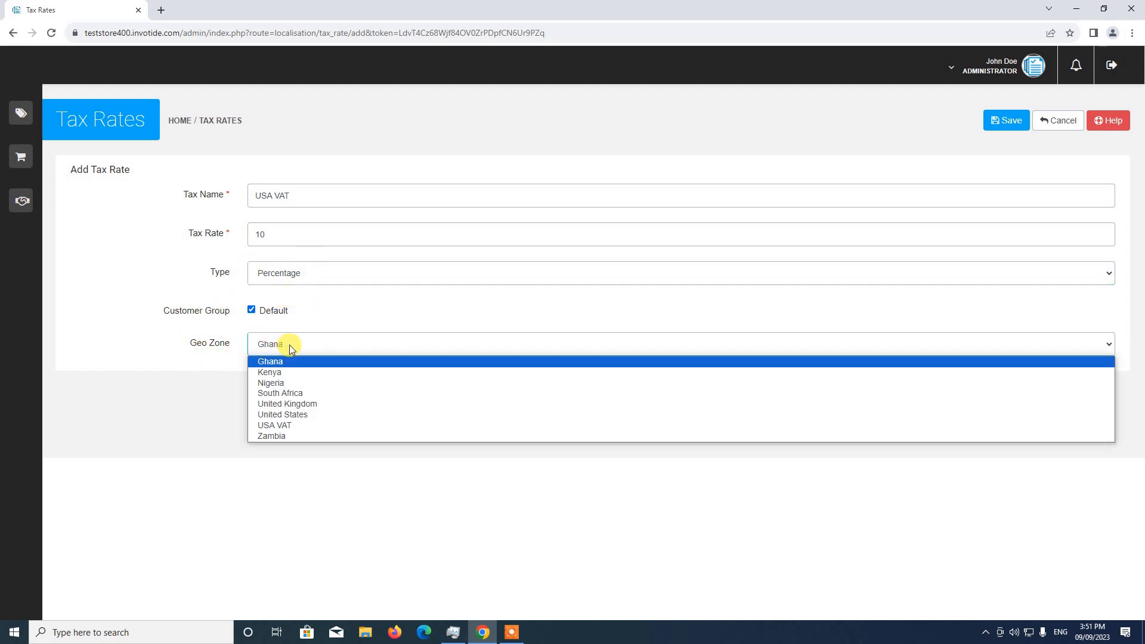
{"action": "left_click", "coordinate": [293, 425]}
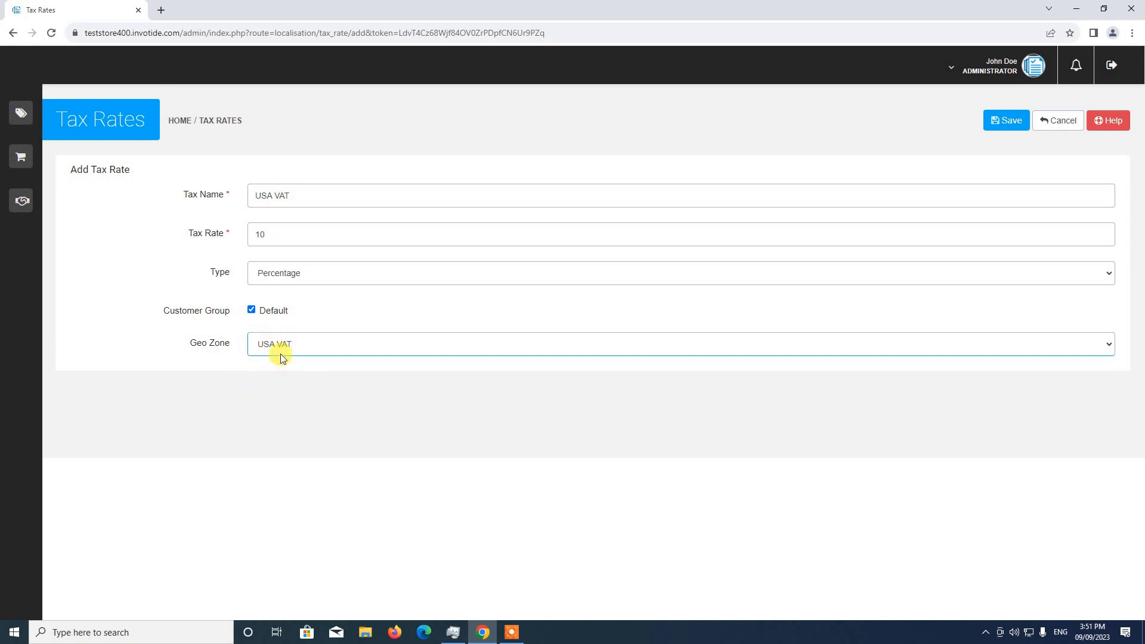
{"action": "left_click", "coordinate": [1006, 124]}
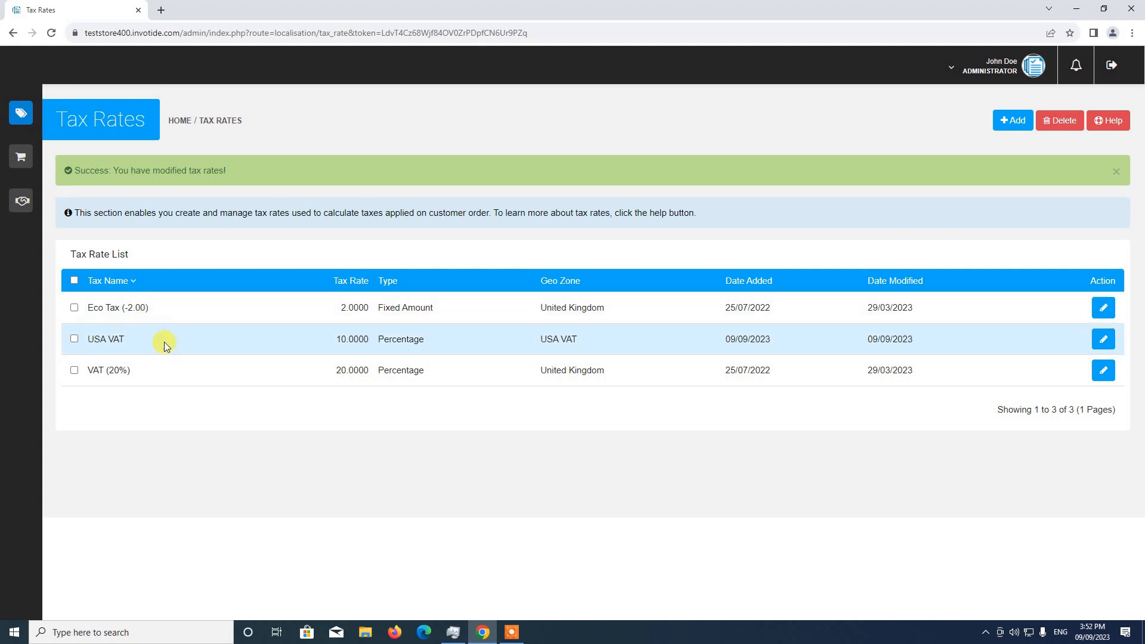
Step: Rename the USA VAT tax rate as "USA VAT (10%)" and save it
{"action": "left_click", "coordinate": [1104, 344]}
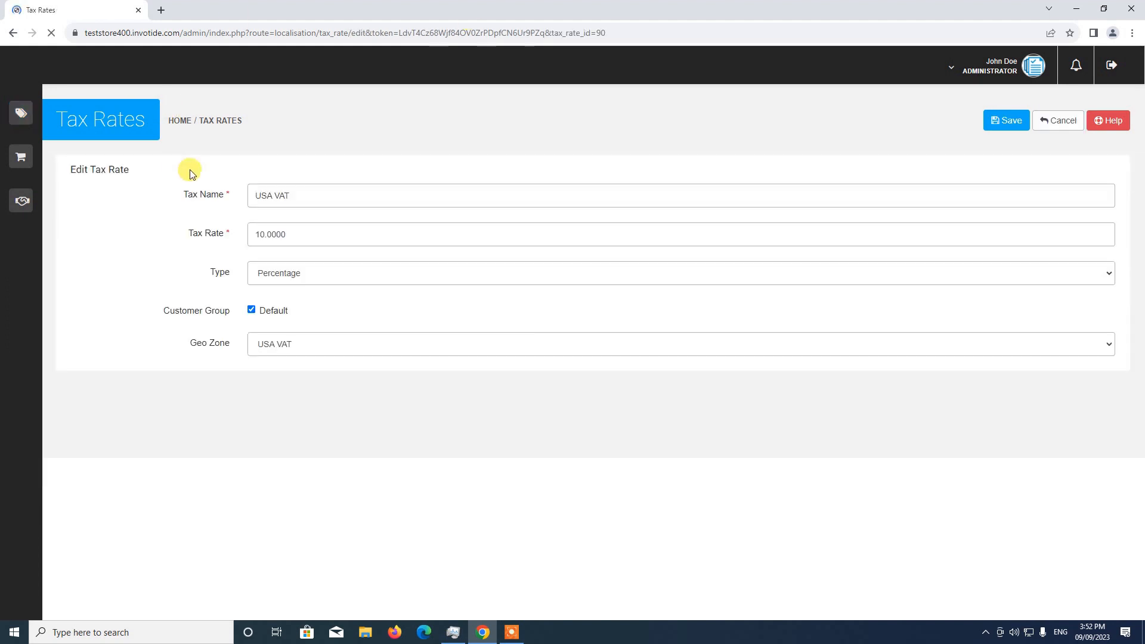
{"action": "left_click", "coordinate": [309, 198]}
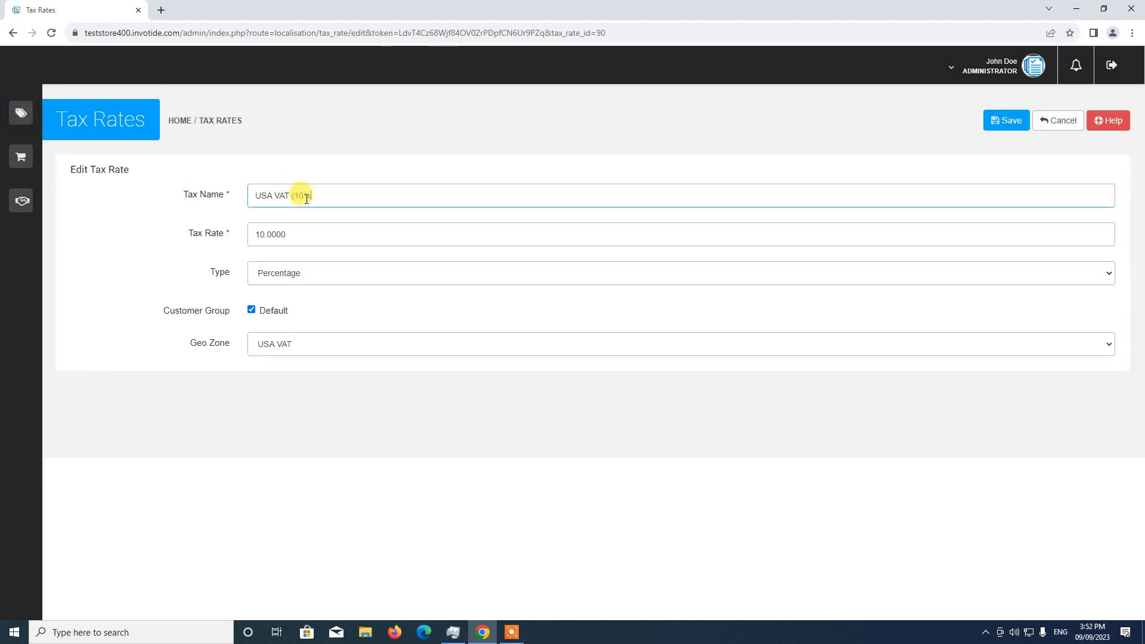
{"action": "type", "text": "(10%)"}
{"action": "left_click", "coordinate": [1014, 121]}
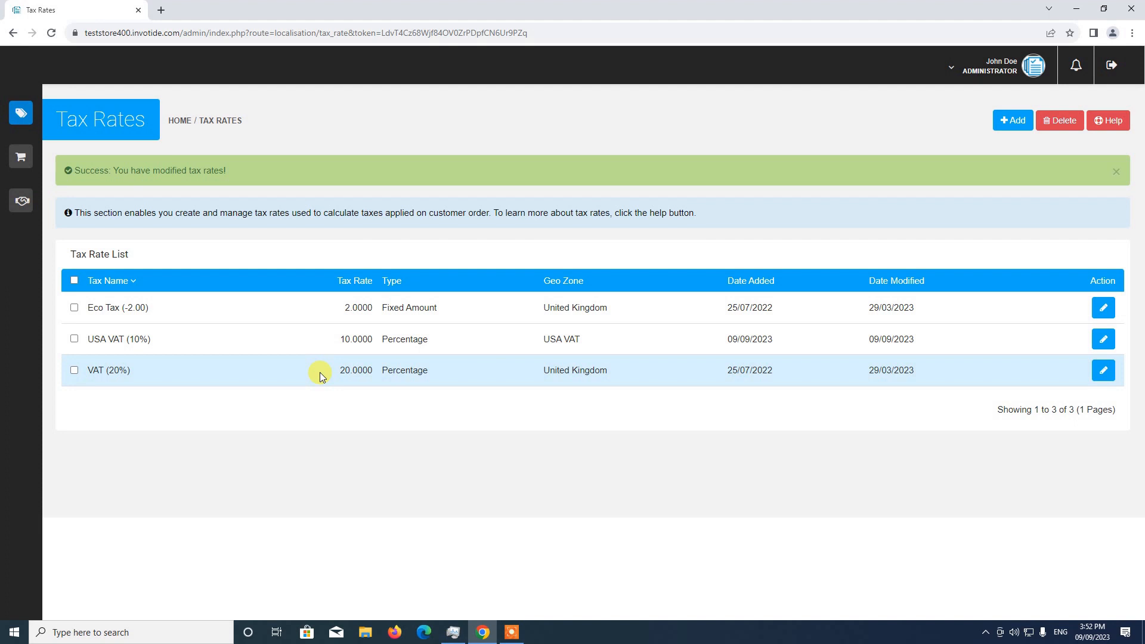
Step: Open the tax classes list in the store's localisation settings and start adding a new tax class
{"action": "mouse_move", "coordinate": [20, 113]}
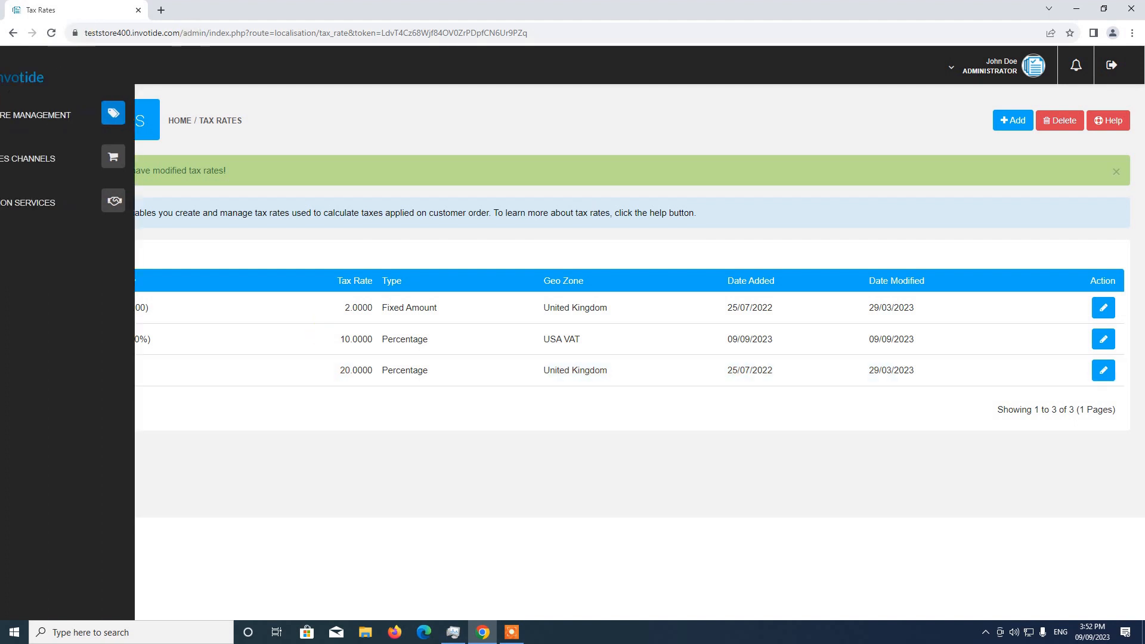
{"action": "left_click", "coordinate": [85, 119]}
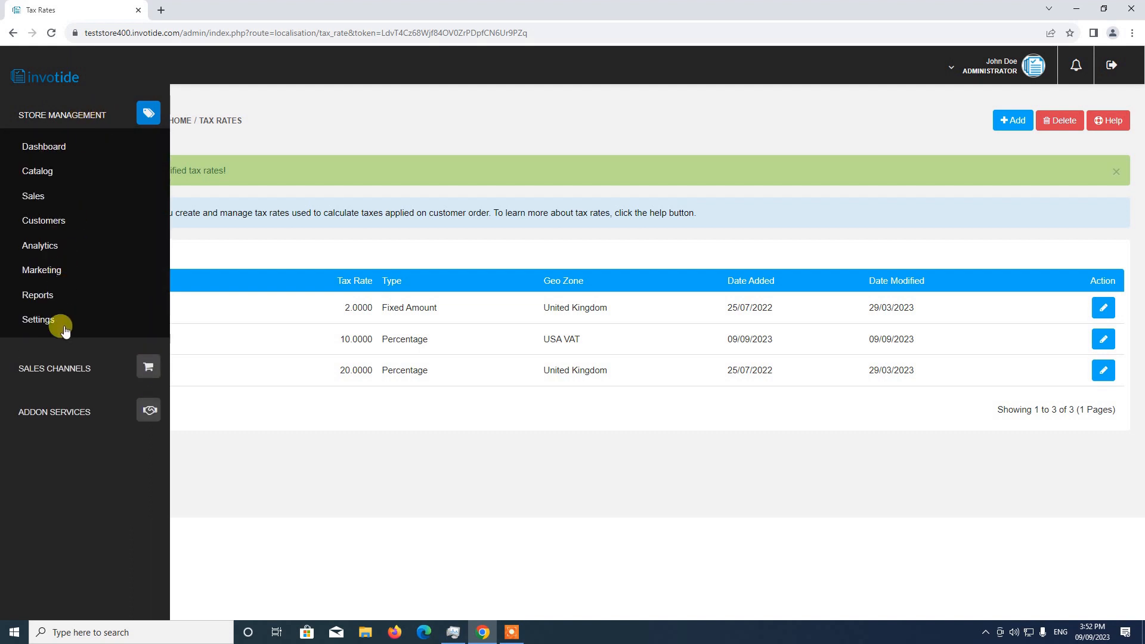
{"action": "left_click", "coordinate": [63, 329]}
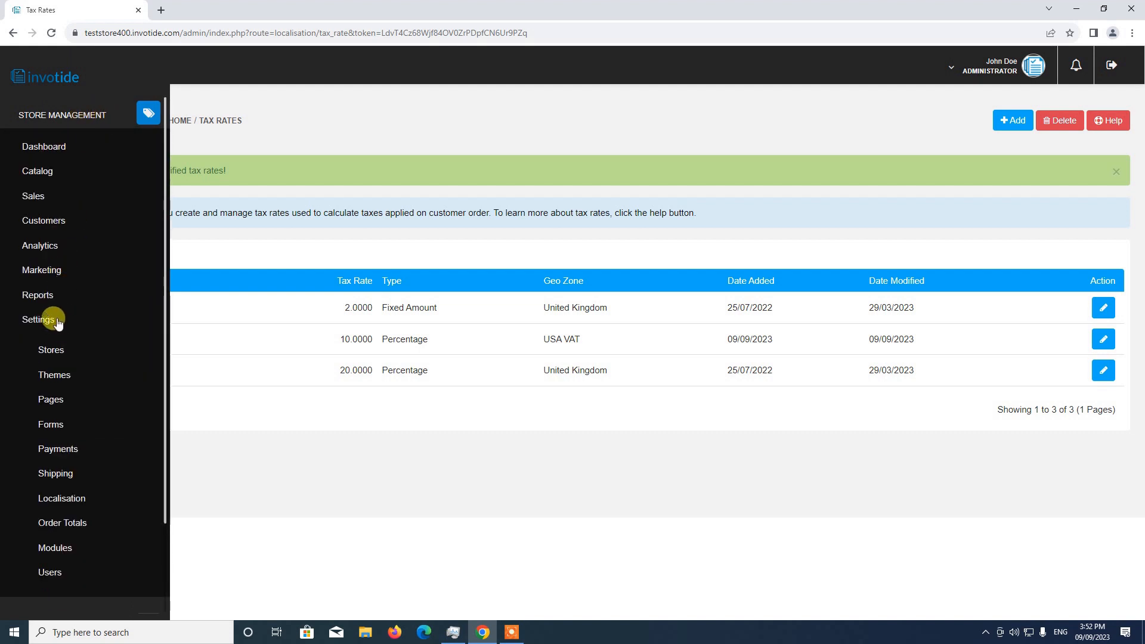
{"action": "scroll", "coordinate": [80, 334], "scroll_direction": "down", "scroll_amount": 2}
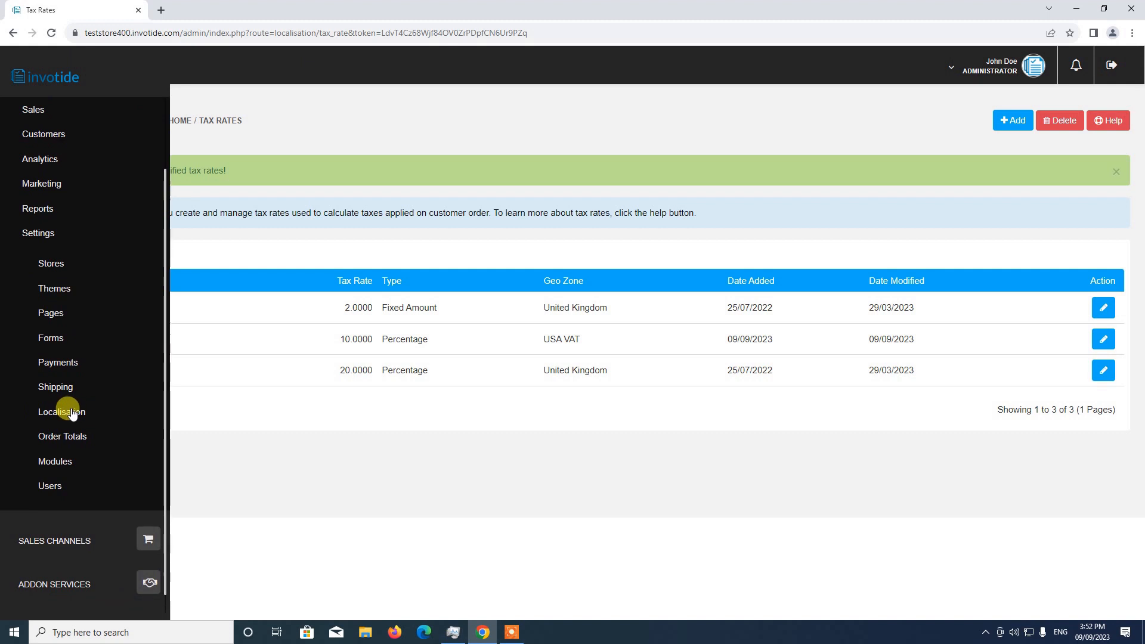
{"action": "left_click", "coordinate": [62, 412]}
{"action": "scroll", "coordinate": [72, 413], "scroll_direction": "down", "scroll_amount": 4}
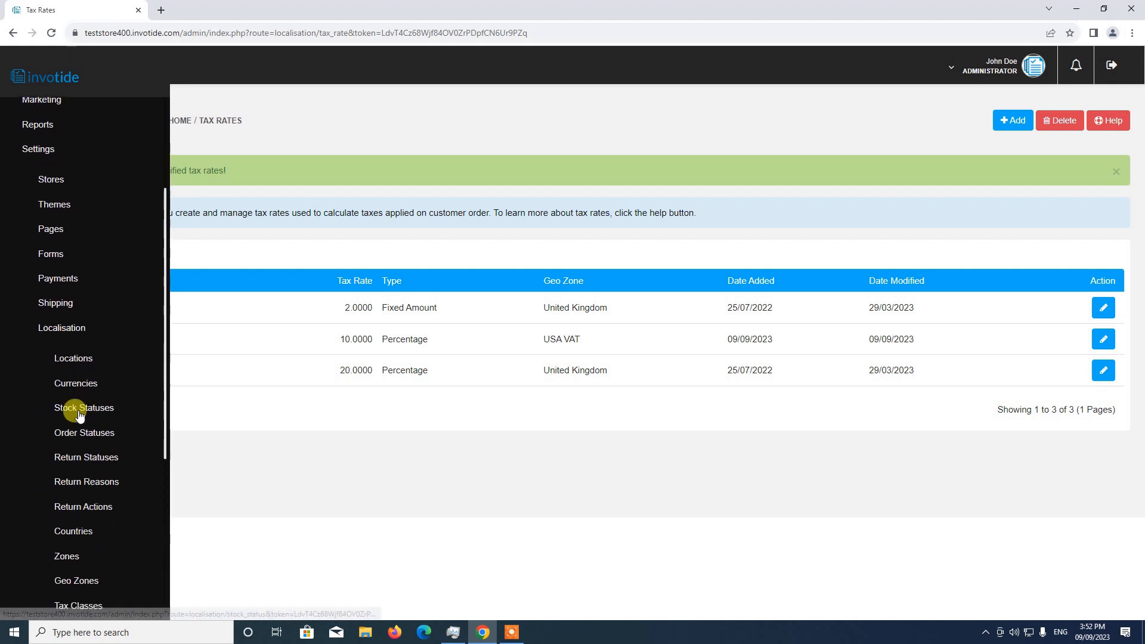
{"action": "scroll", "coordinate": [94, 417], "scroll_direction": "down", "scroll_amount": 1}
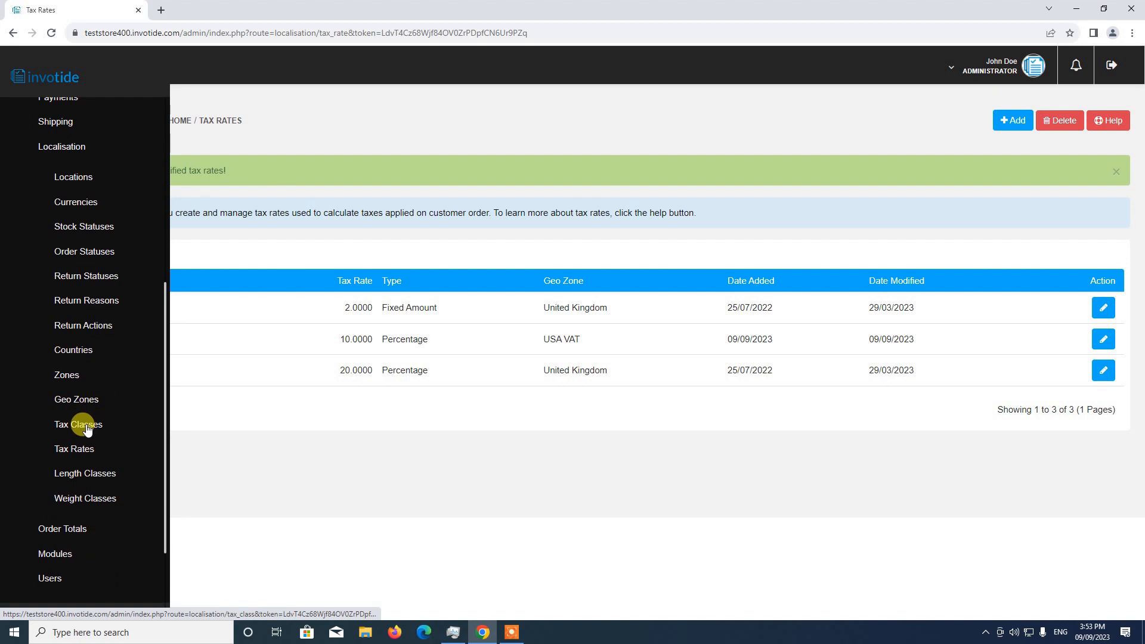
{"action": "left_click", "coordinate": [84, 424]}
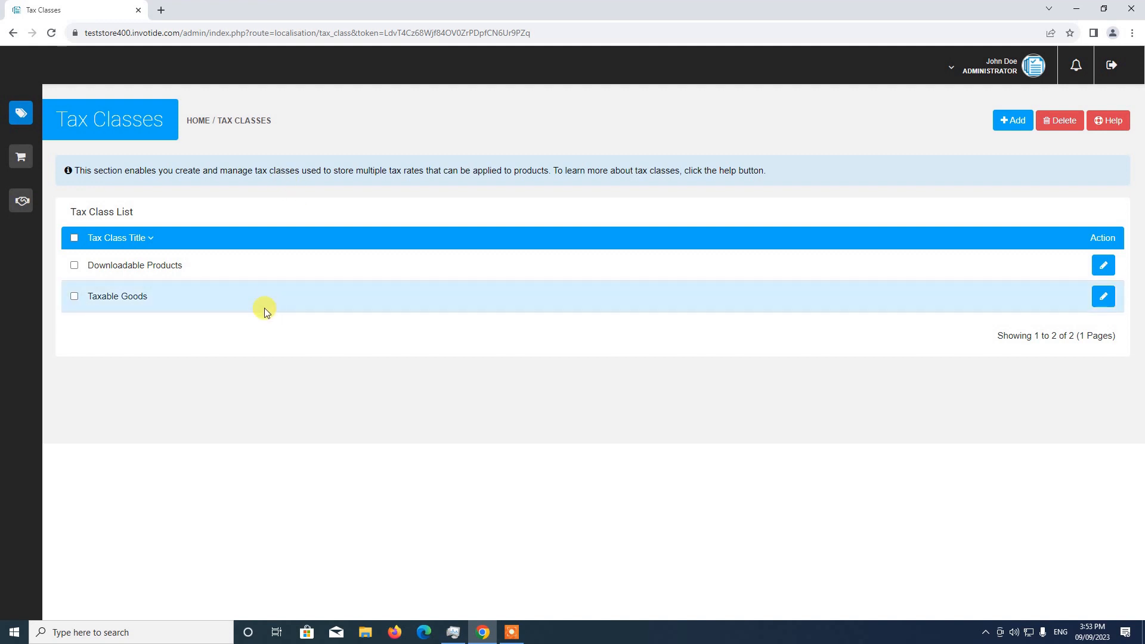
{"action": "left_click", "coordinate": [1013, 120]}
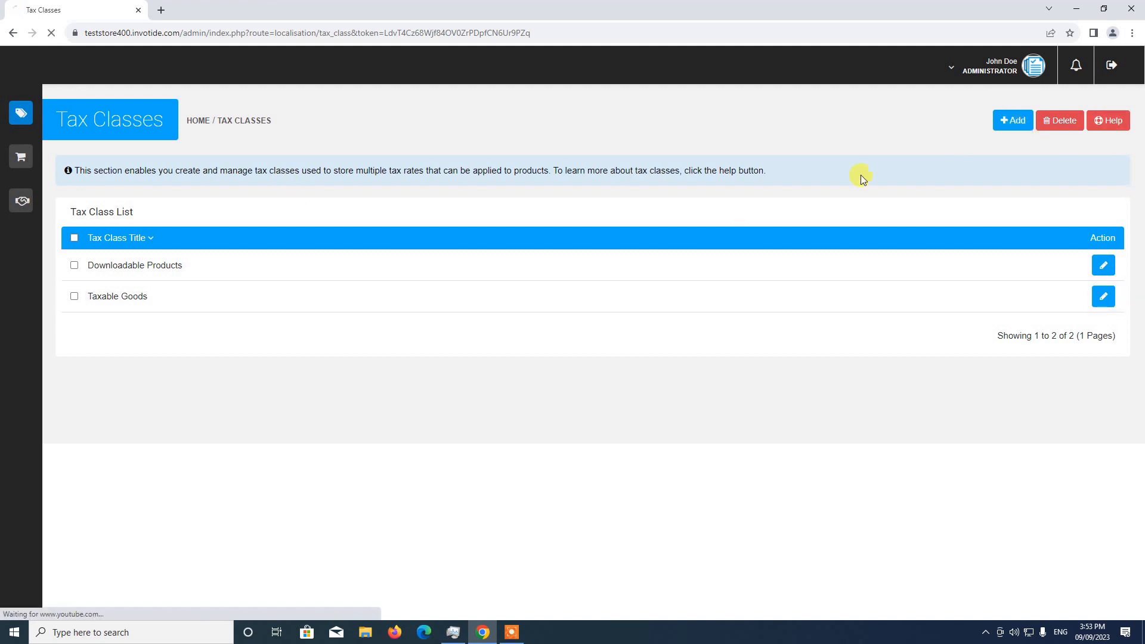
Step: Title the new tax class "Physical Products"
{"action": "left_click", "coordinate": [378, 189]}
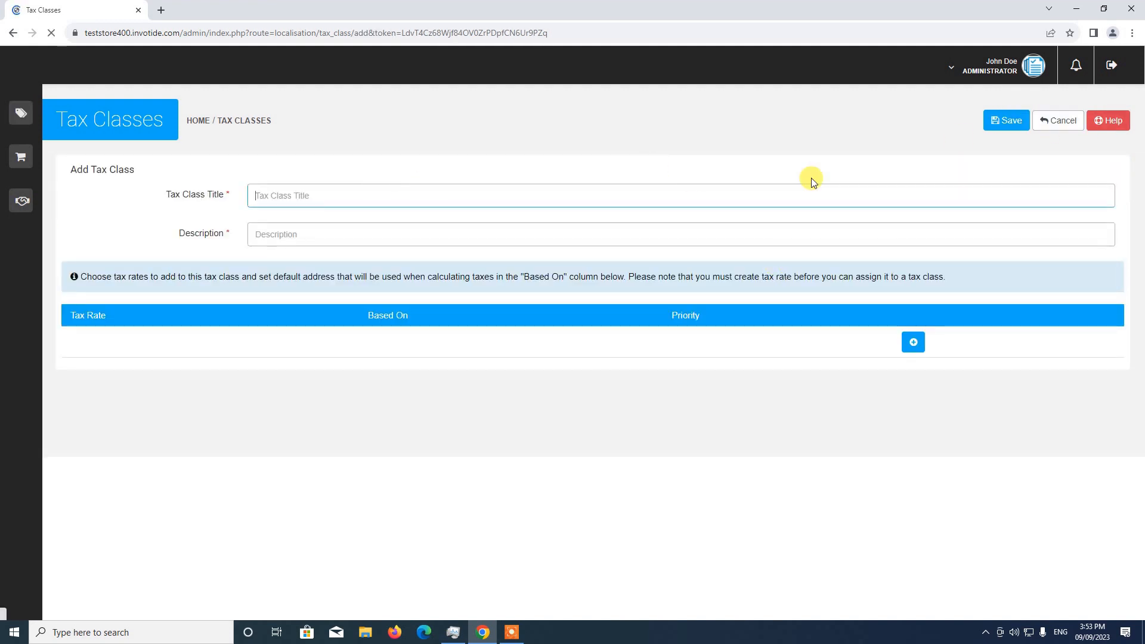
{"action": "type", "text": "p"}
{"action": "key", "text": "BackSpace"}
{"action": "type", "text": "Physical Products"}
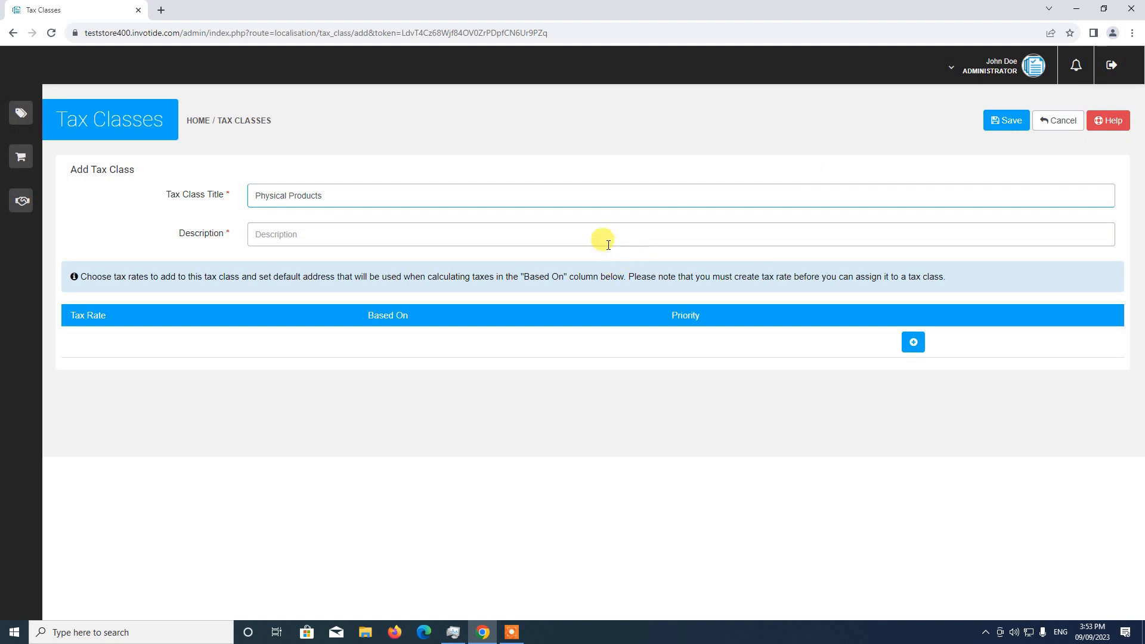
Step: Enter "This is a test tax class" as the tax class description
{"action": "left_click", "coordinate": [608, 243]}
{"action": "type", "text": "T"}
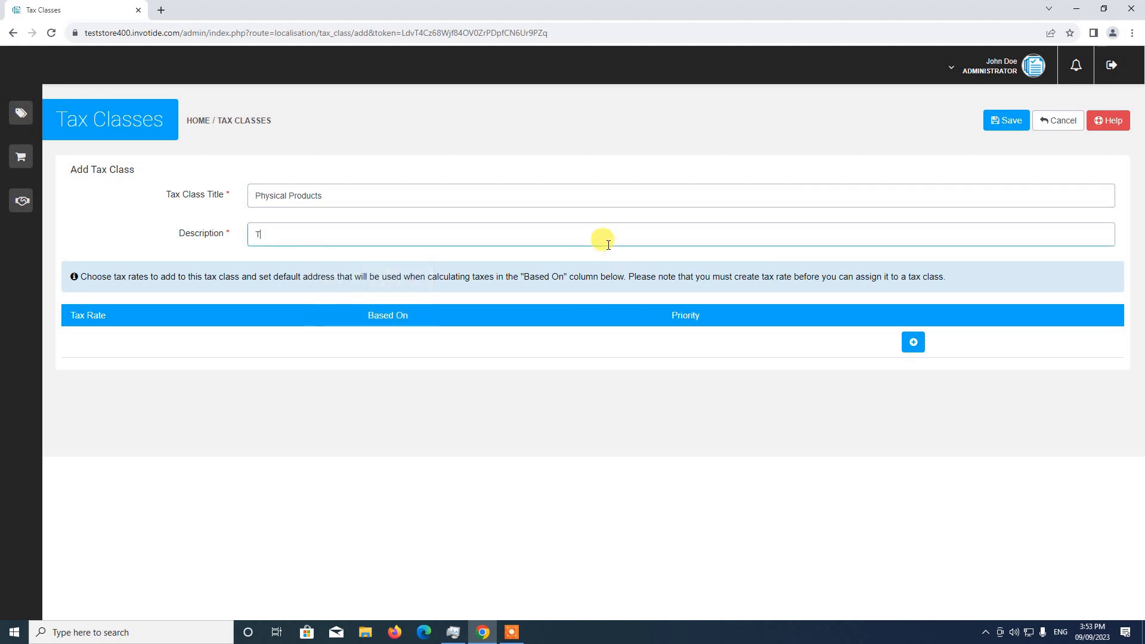
{"action": "type", "text": "ax Class"}
{"action": "key", "text": "BackSpace"}
{"action": "key", "text": "BackSpace"}
{"action": "key", "text": "BackSpace"}
{"action": "key", "text": "BackSpace"}
{"action": "key", "text": "BackSpace"}
{"action": "key", "text": "BackSpace"}
{"action": "key", "text": "BackSpace"}
{"action": "type", "text": "His is a test tax class"}
Step: Add the USA VAT (10%) rate based on Store Address to the tax class and save it
{"action": "left_click", "coordinate": [914, 343]}
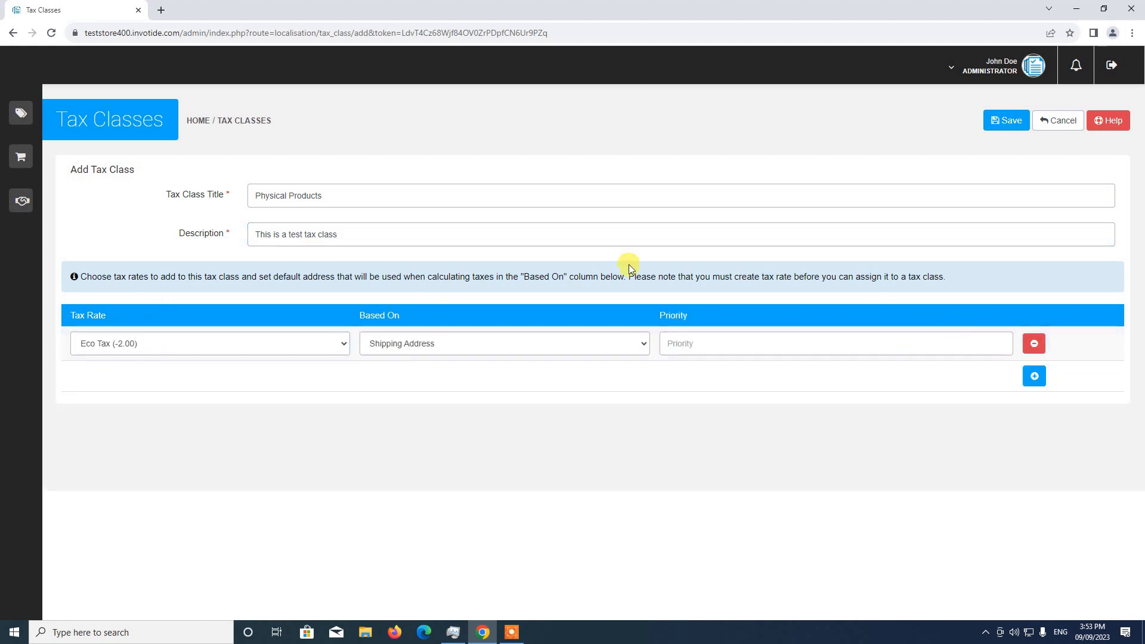
{"action": "left_click", "coordinate": [192, 341]}
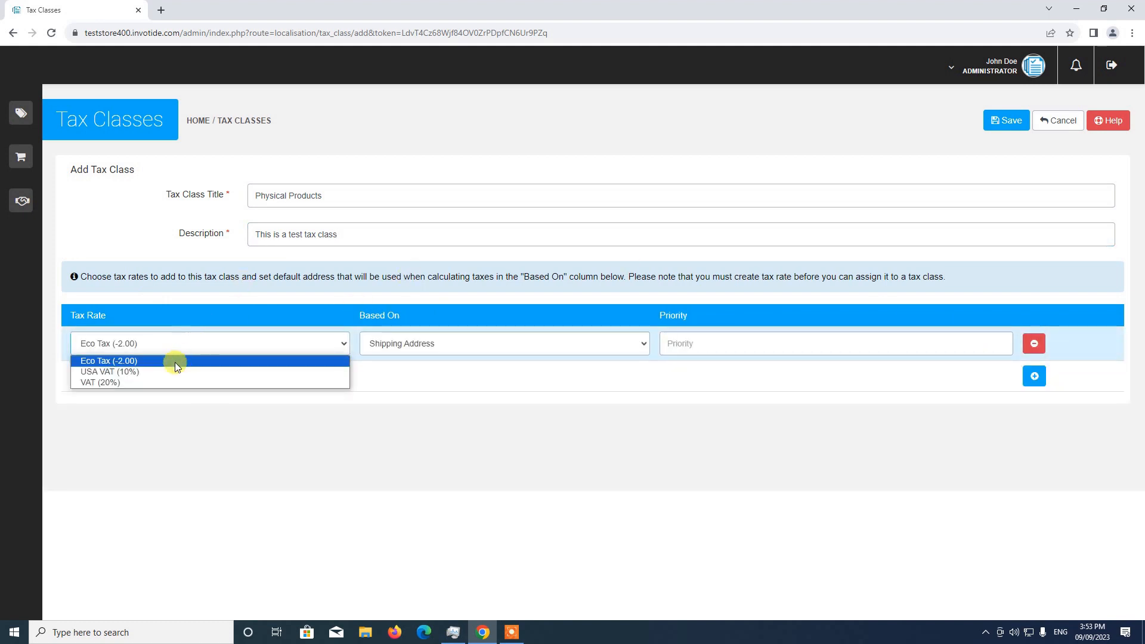
{"action": "left_click", "coordinate": [117, 373]}
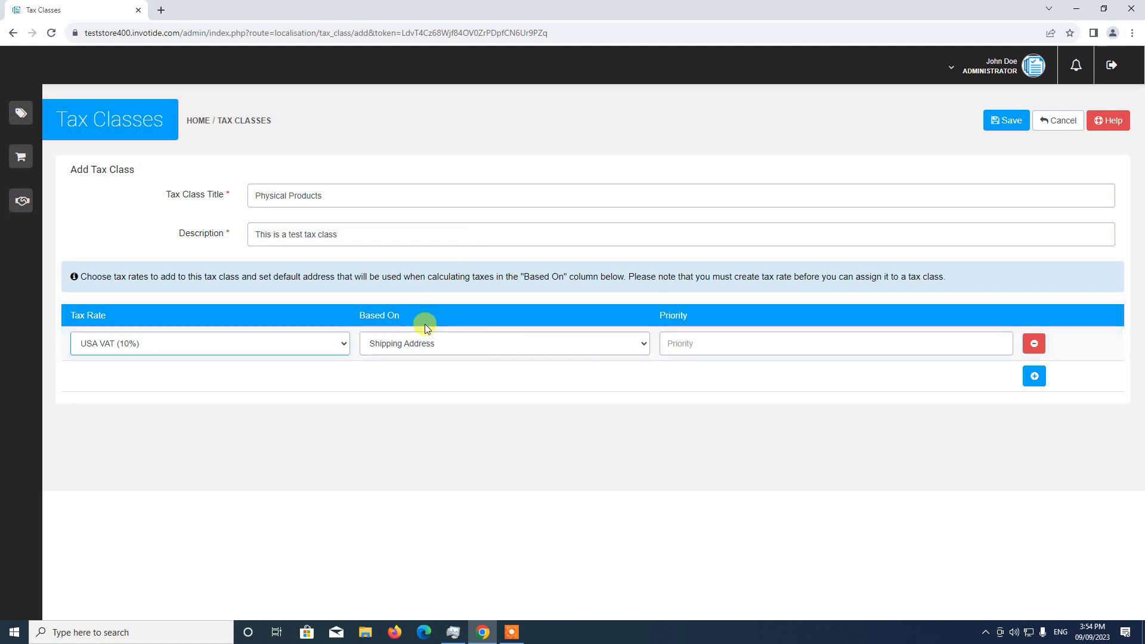
{"action": "left_click", "coordinate": [403, 345]}
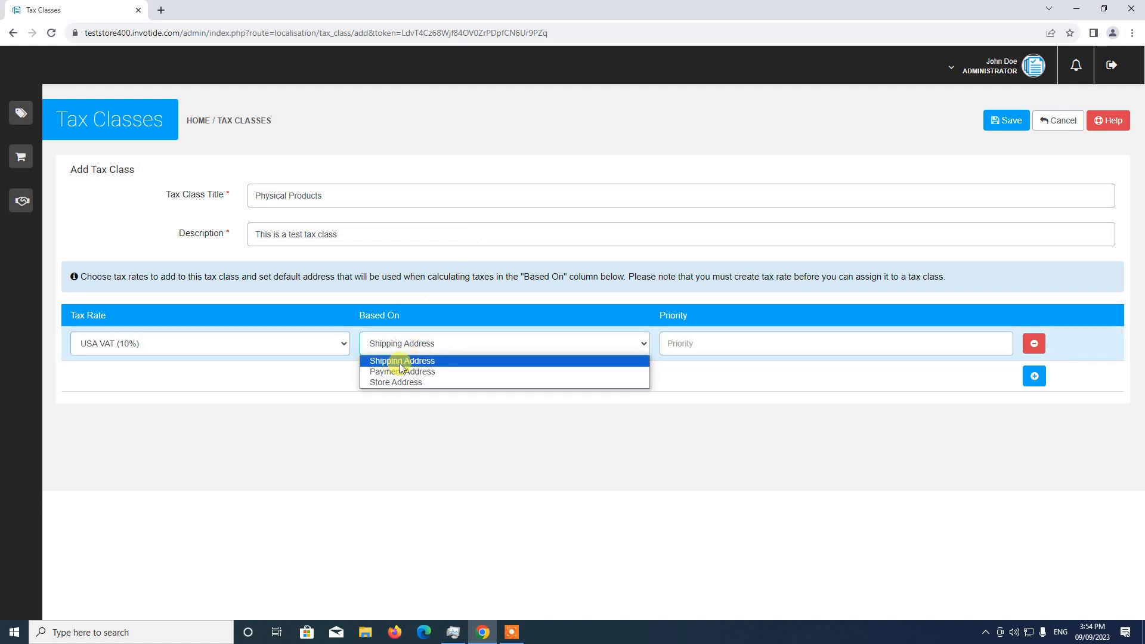
{"action": "left_click", "coordinate": [396, 382]}
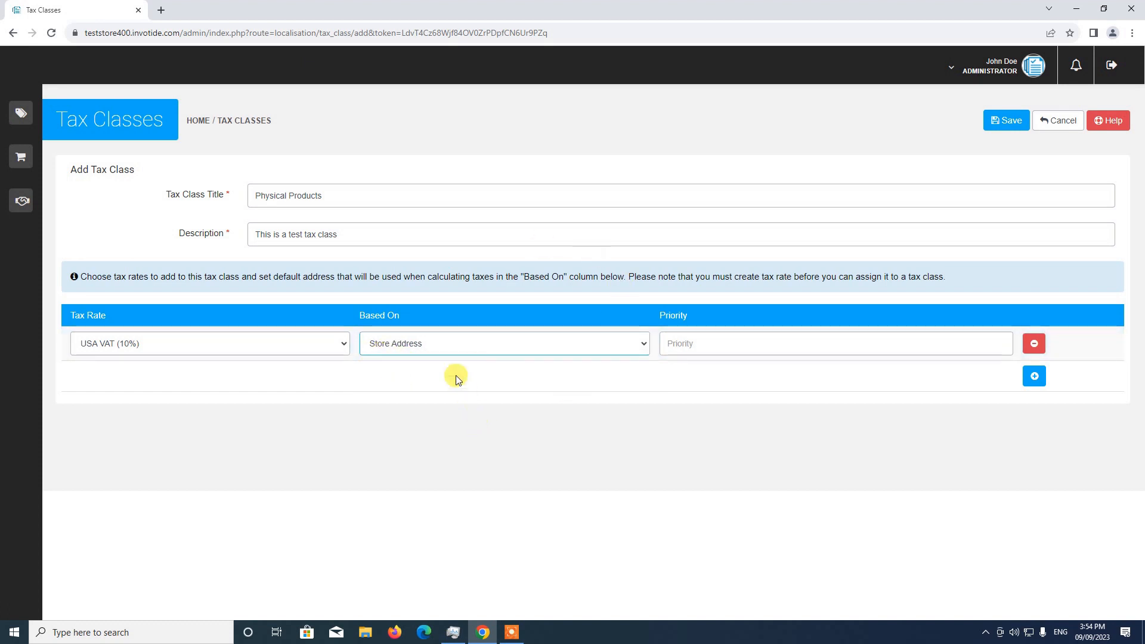
{"action": "left_click", "coordinate": [1008, 121]}
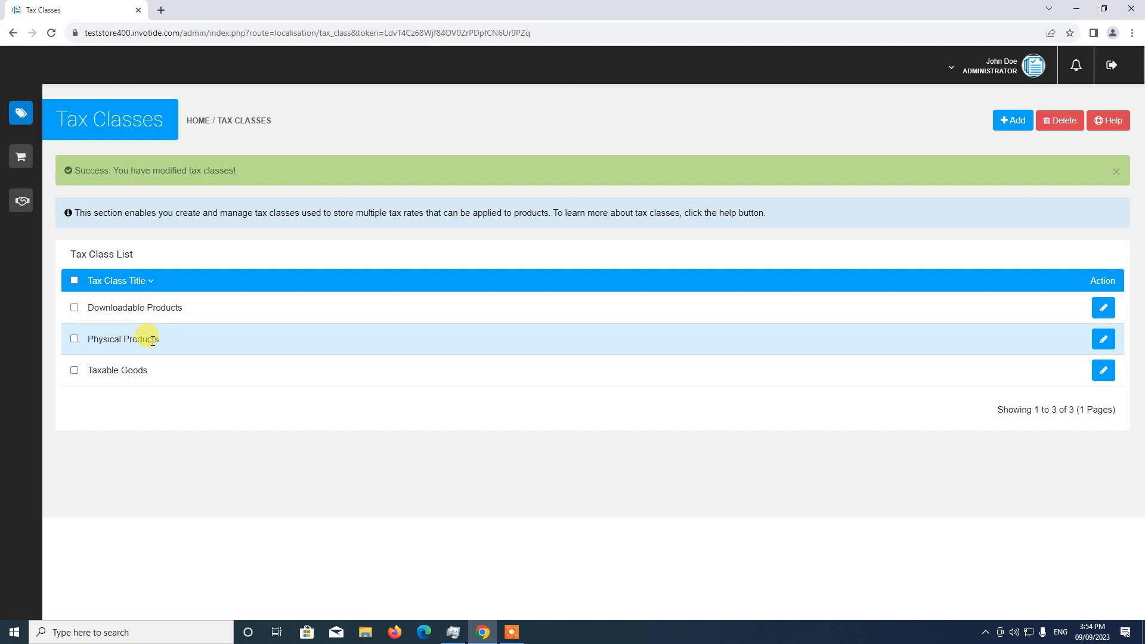
Step: Go to the catalog's product list and open Test Product for editing
{"action": "mouse_move", "coordinate": [27, 114]}
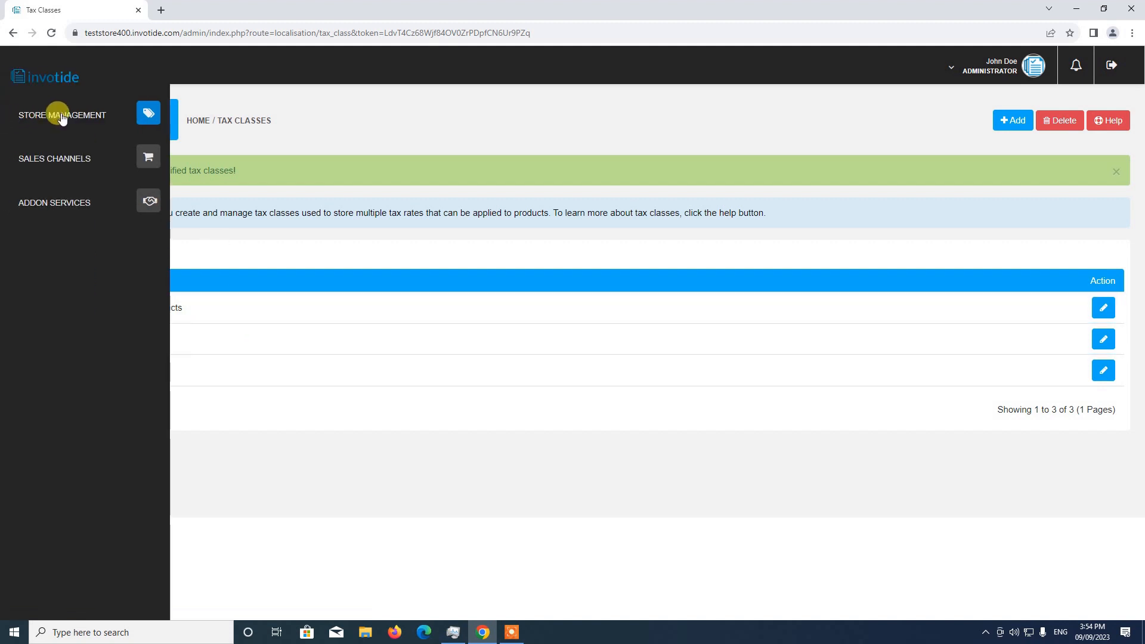
{"action": "left_click", "coordinate": [144, 113]}
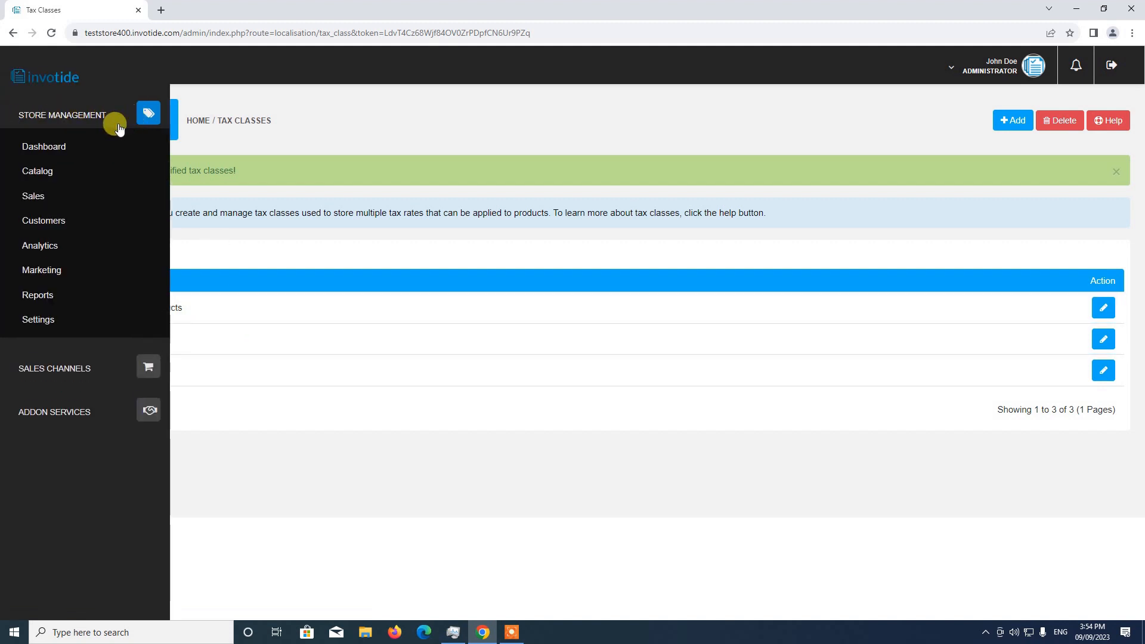
{"action": "left_click", "coordinate": [42, 173]}
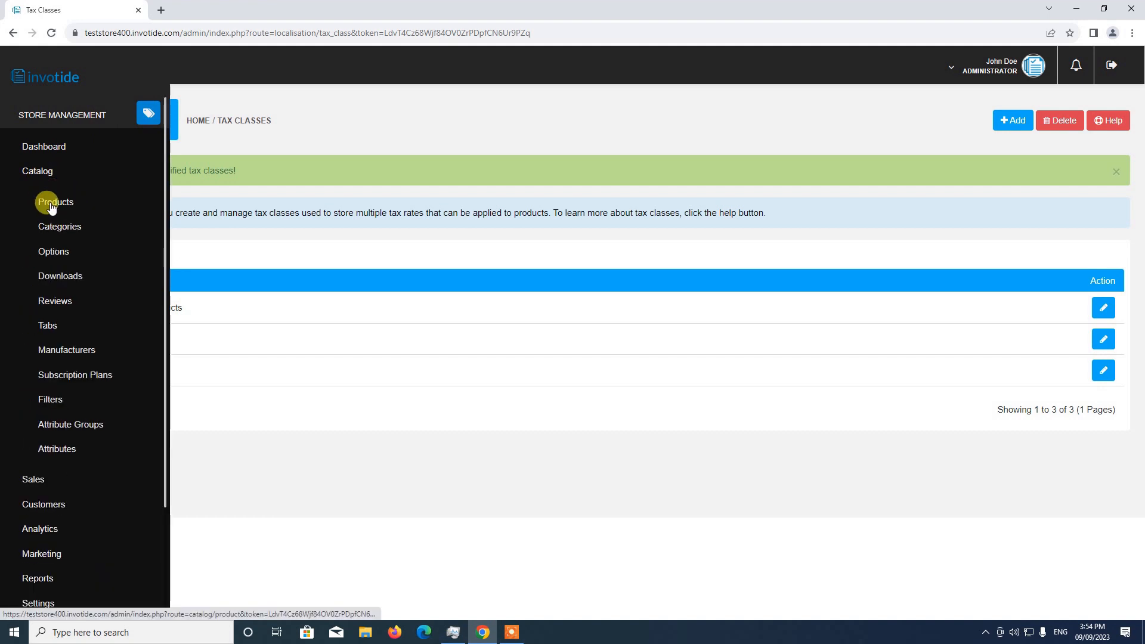
{"action": "left_click", "coordinate": [50, 203]}
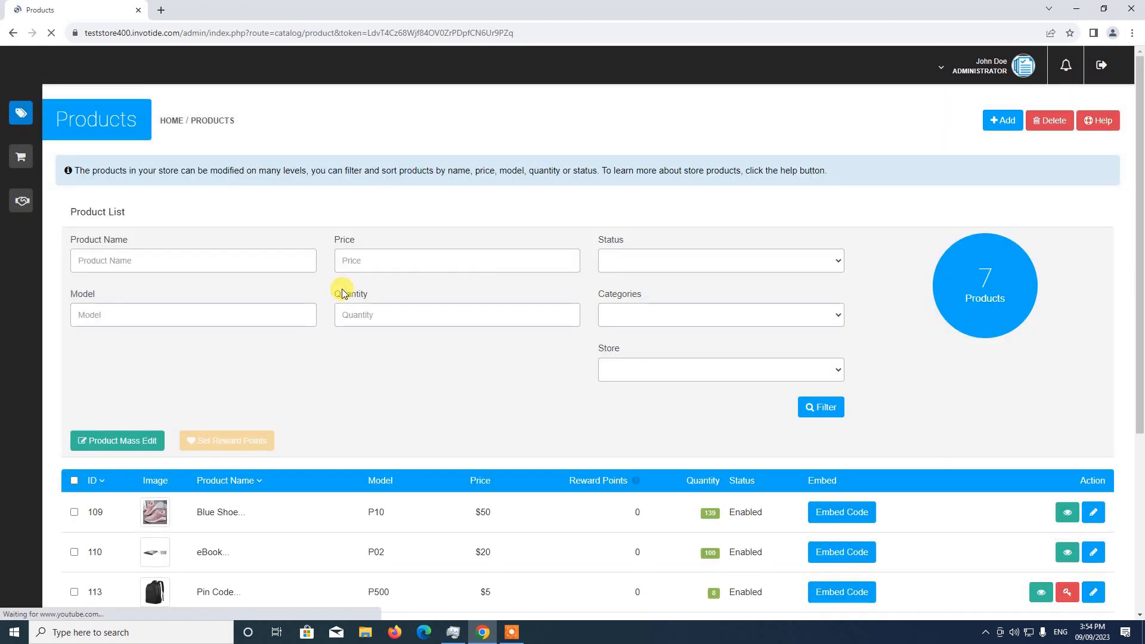
{"action": "scroll", "coordinate": [342, 293], "scroll_direction": "down", "scroll_amount": 4}
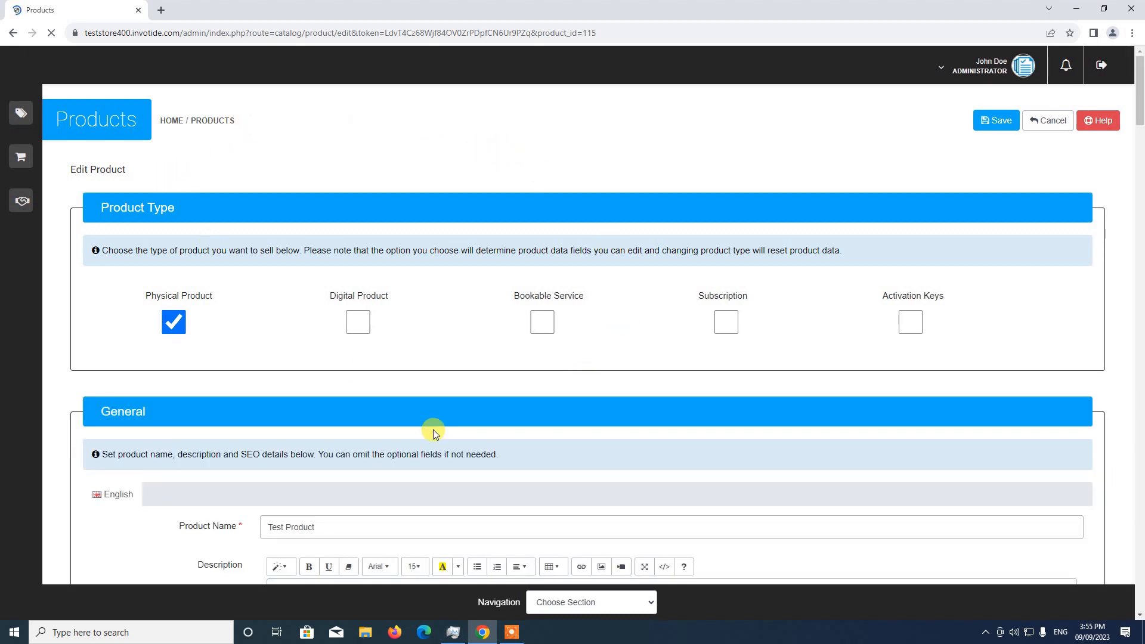
Step: In Test Product's Data section, set the tax class to Physical Products and save the product
{"action": "left_click", "coordinate": [576, 603]}
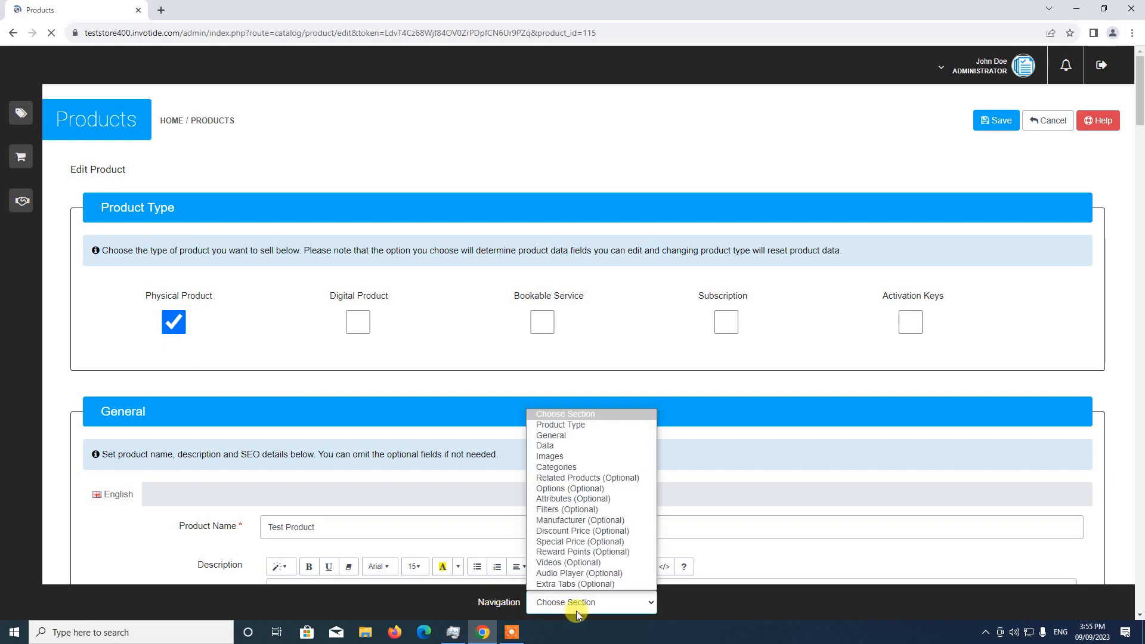
{"action": "left_click", "coordinate": [573, 445]}
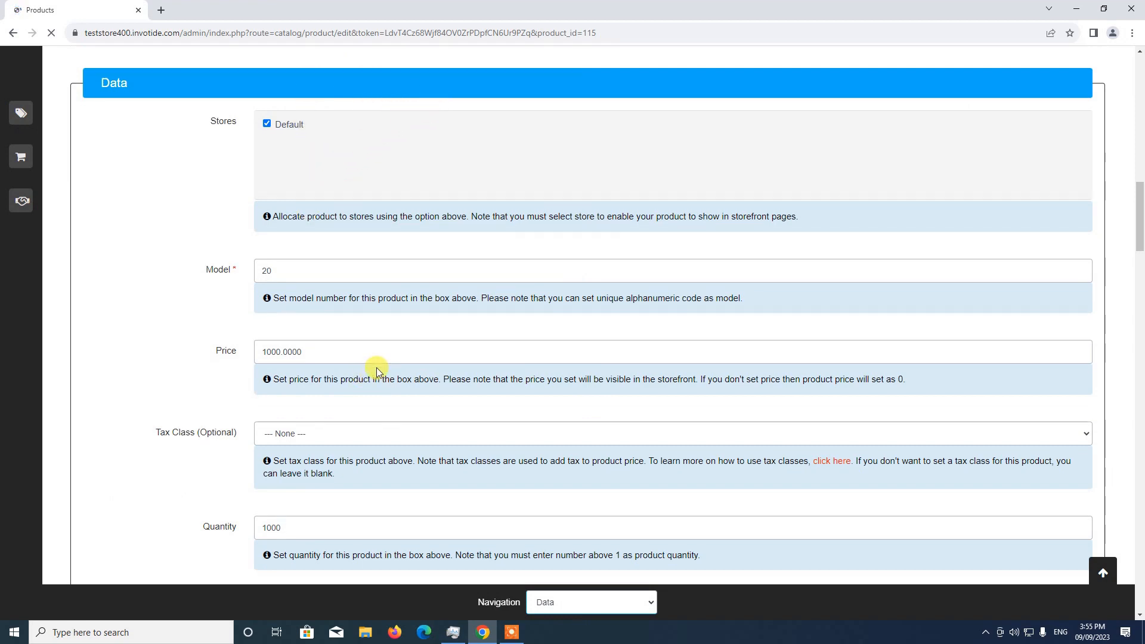
{"action": "scroll", "coordinate": [377, 368], "scroll_direction": "down", "scroll_amount": 1}
{"action": "scroll", "coordinate": [377, 368], "scroll_direction": "up", "scroll_amount": 2}
{"action": "scroll", "coordinate": [303, 244], "scroll_direction": "down", "scroll_amount": 3}
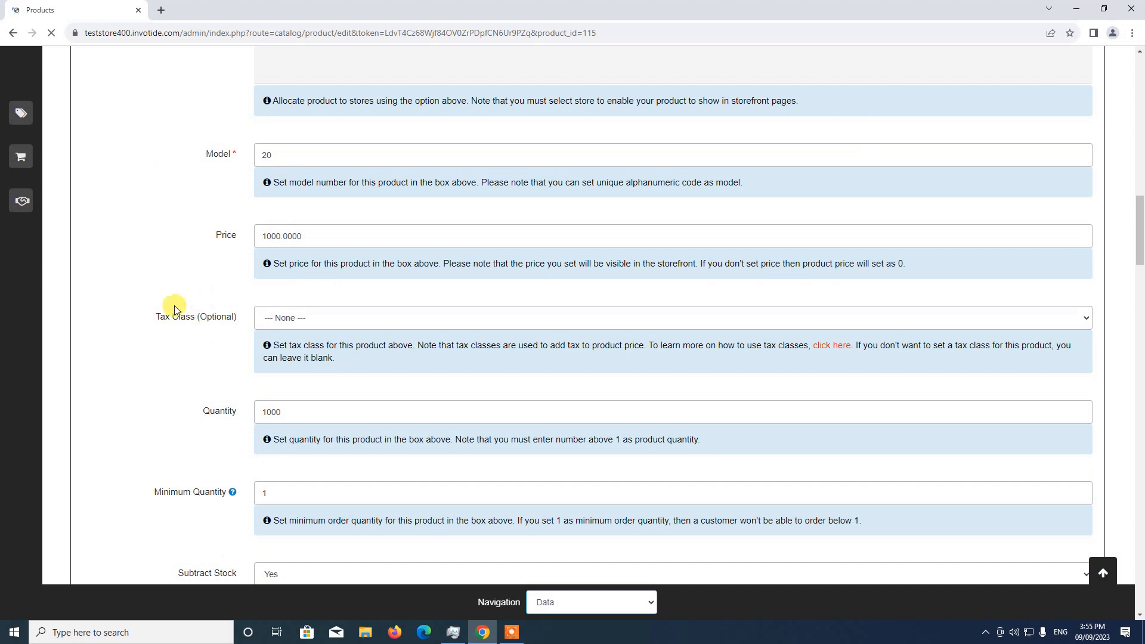
{"action": "left_click", "coordinate": [321, 321]}
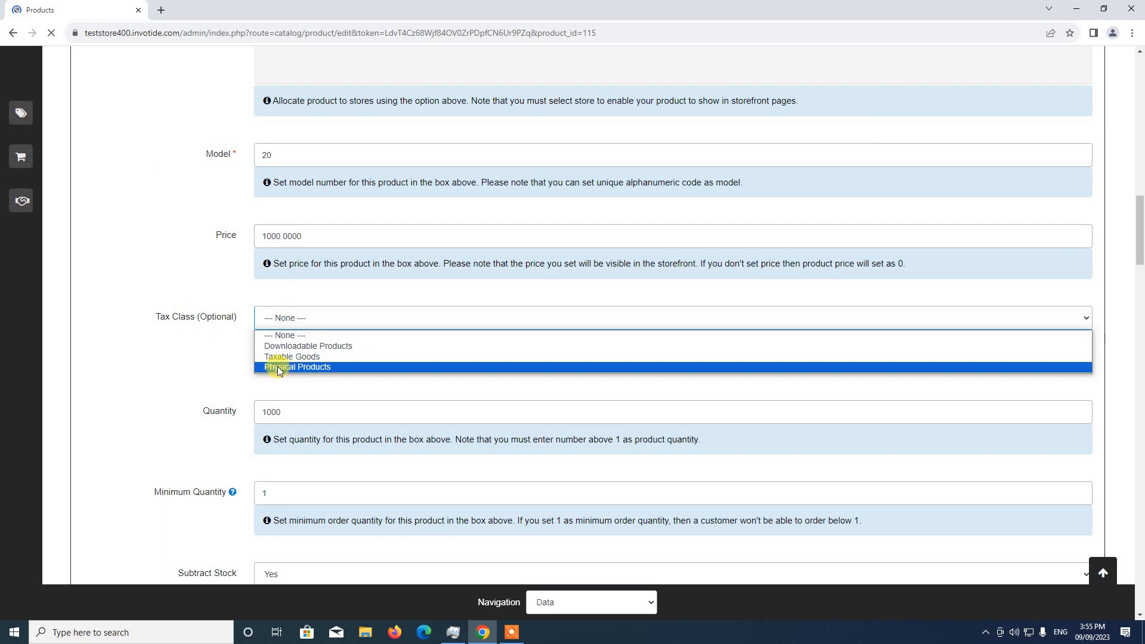
{"action": "left_click", "coordinate": [310, 368]}
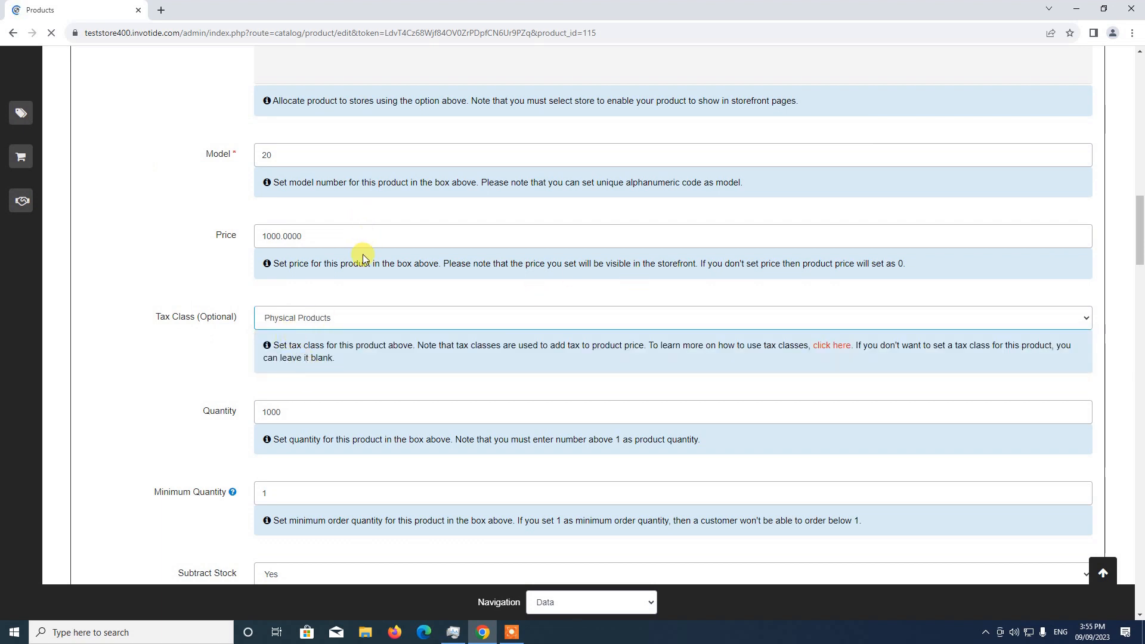
{"action": "left_click", "coordinate": [1104, 570]}
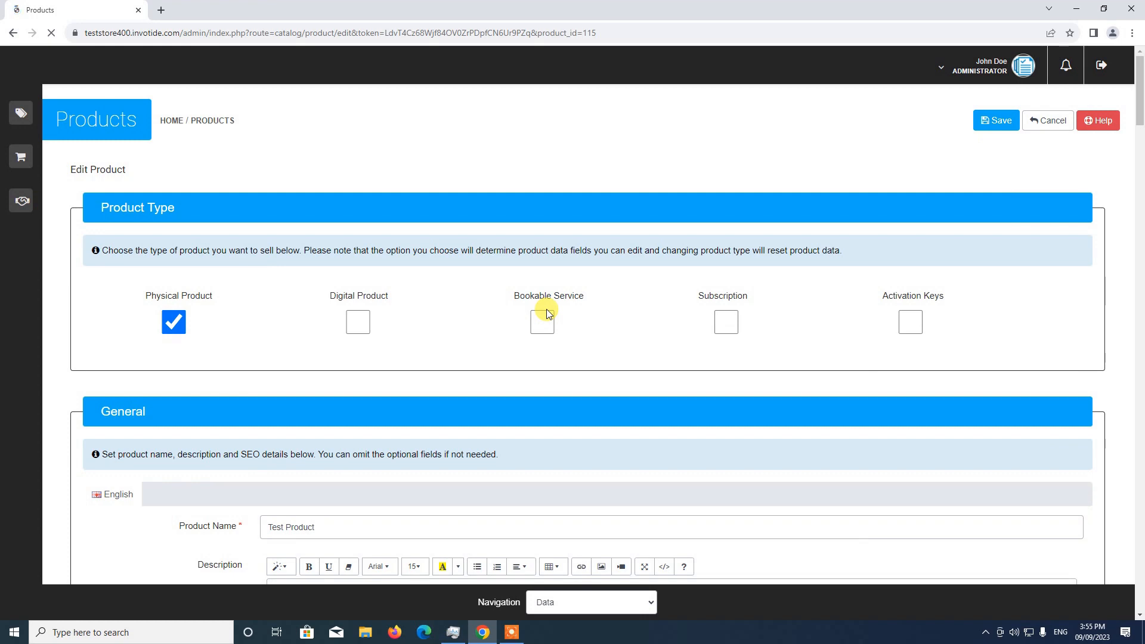
Step: View Test Product in the storefront and switch its currency to US Dollar
{"action": "scroll", "coordinate": [547, 310], "scroll_direction": "down", "scroll_amount": 2}
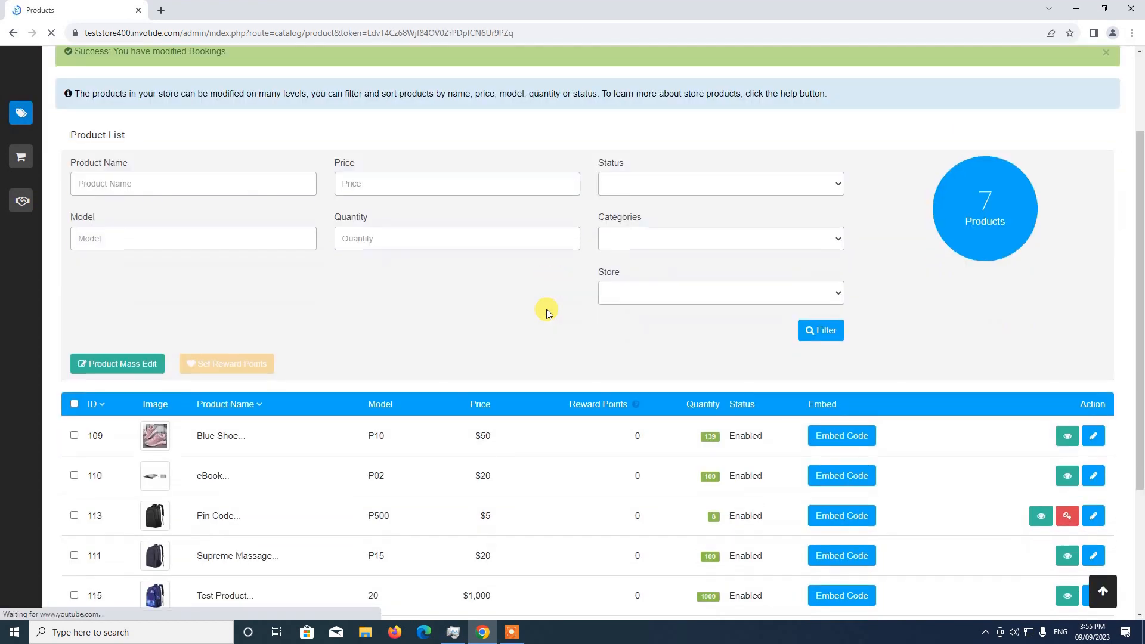
{"action": "scroll", "coordinate": [548, 314], "scroll_direction": "down", "scroll_amount": 2}
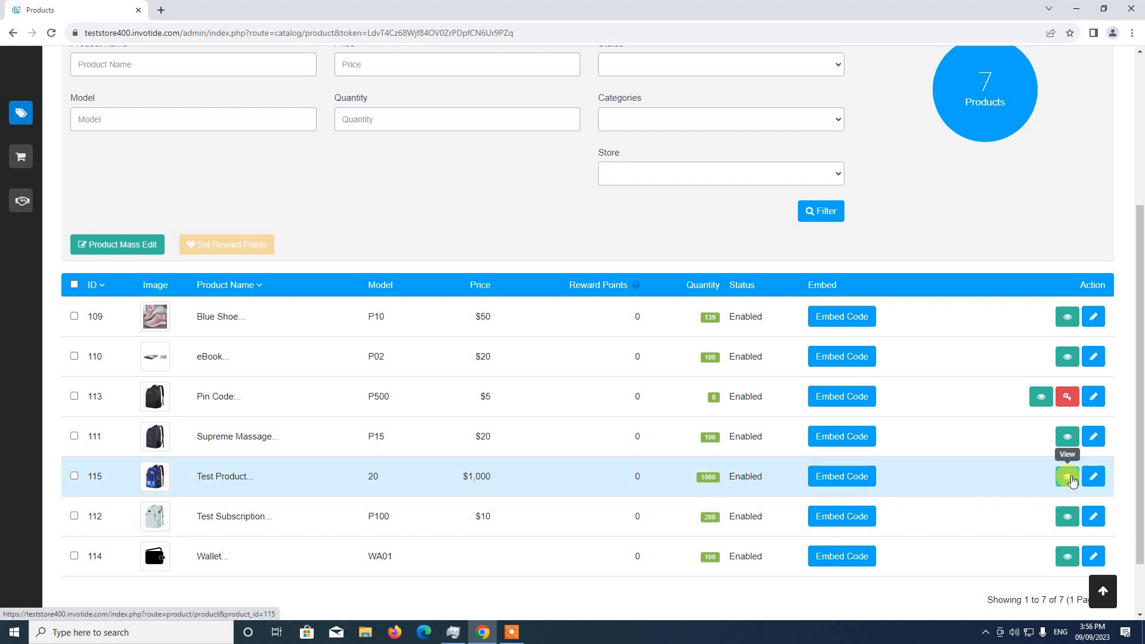
{"action": "left_click", "coordinate": [1069, 478]}
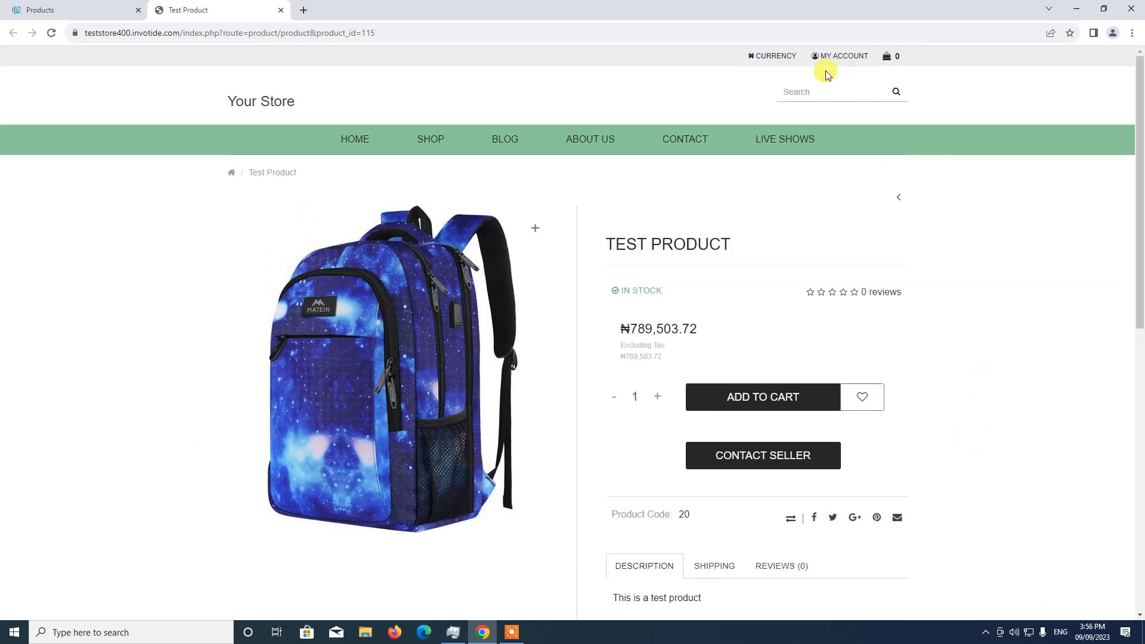
{"action": "left_click", "coordinate": [777, 58]}
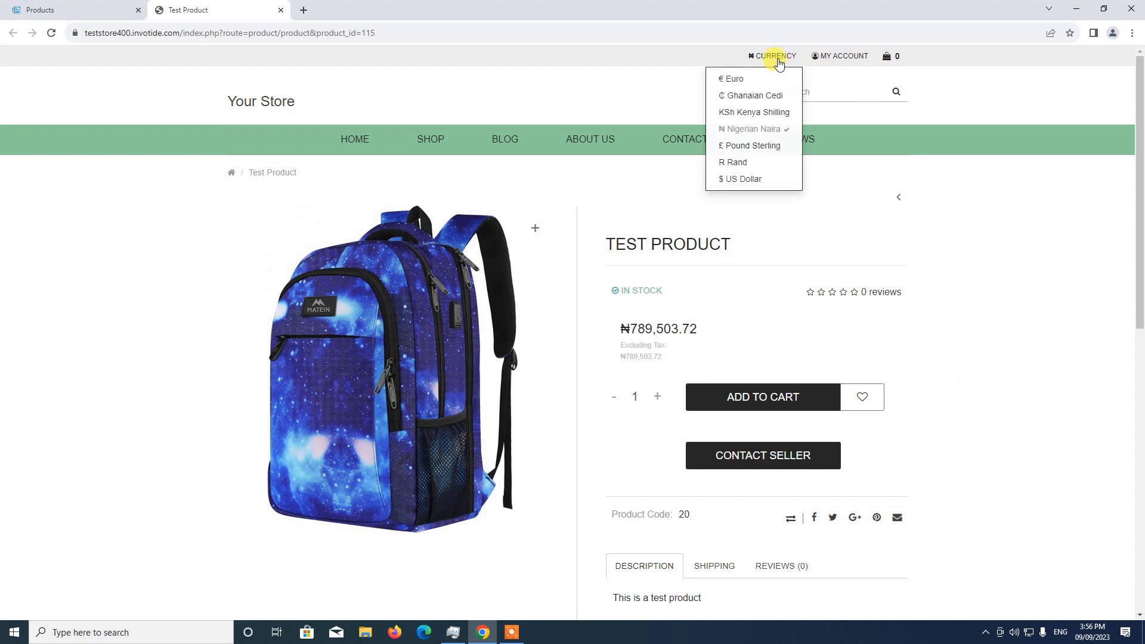
{"action": "left_click", "coordinate": [738, 178]}
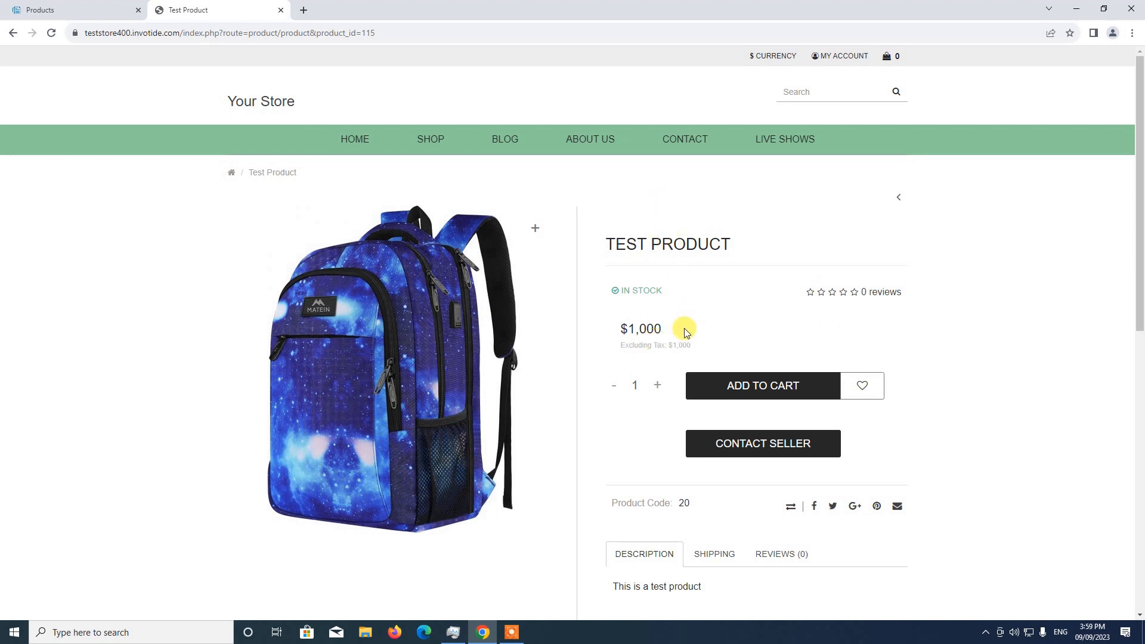
Step: Return to the admin's localisation settings and open the Physical Products tax class for editing
{"action": "left_click", "coordinate": [76, 6]}
{"action": "mouse_move", "coordinate": [53, 121]}
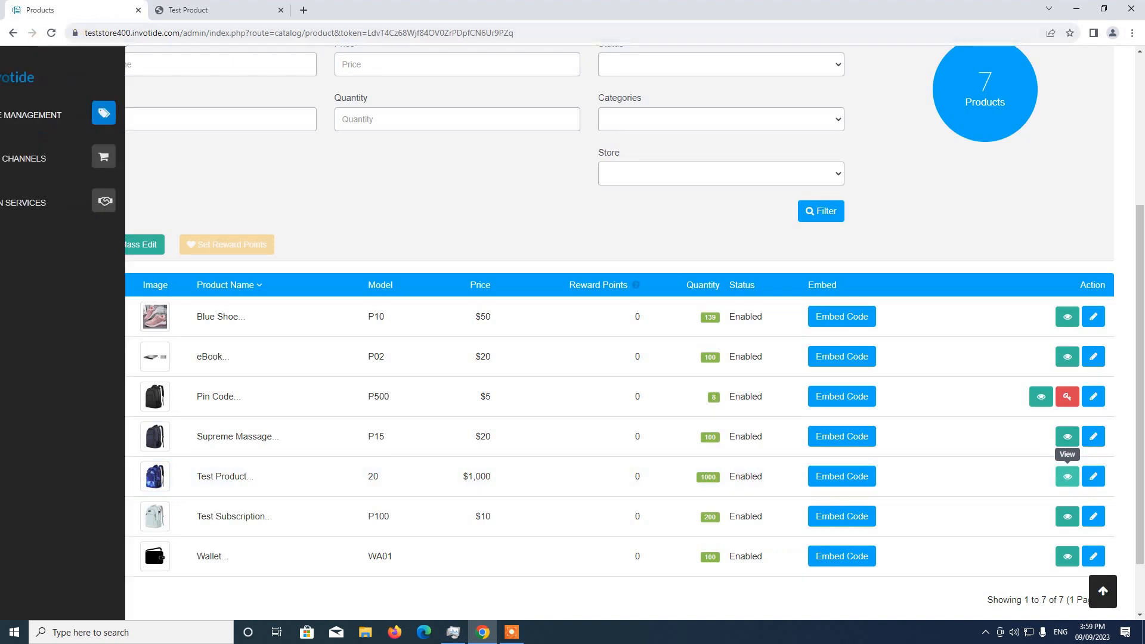
{"action": "left_click", "coordinate": [53, 121]}
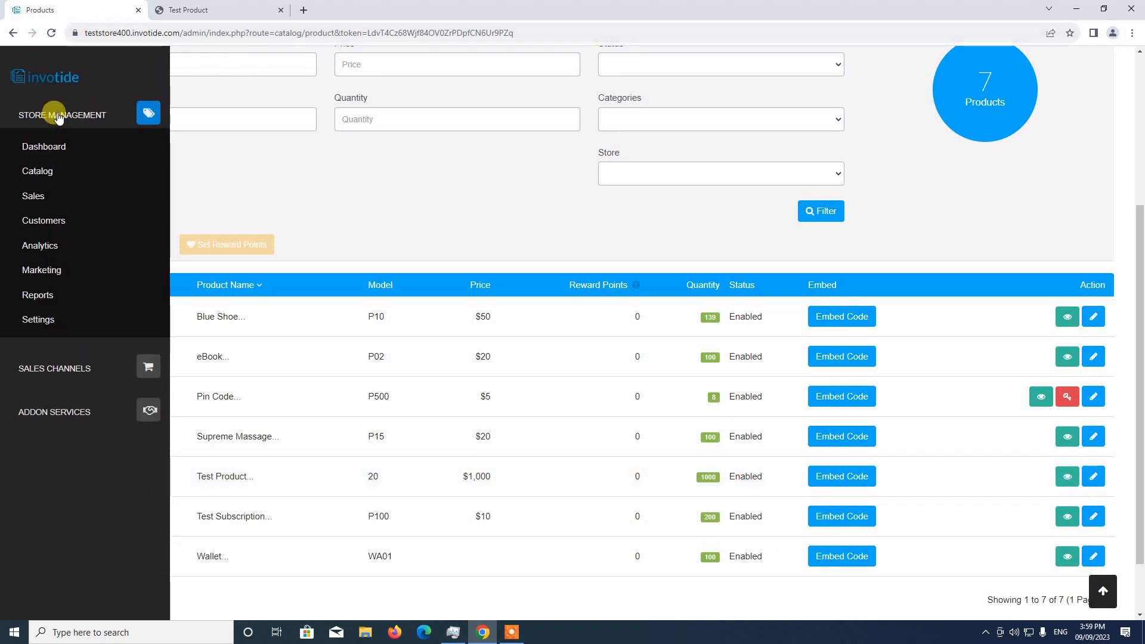
{"action": "left_click", "coordinate": [39, 322]}
{"action": "scroll", "coordinate": [54, 340], "scroll_direction": "down", "scroll_amount": 3}
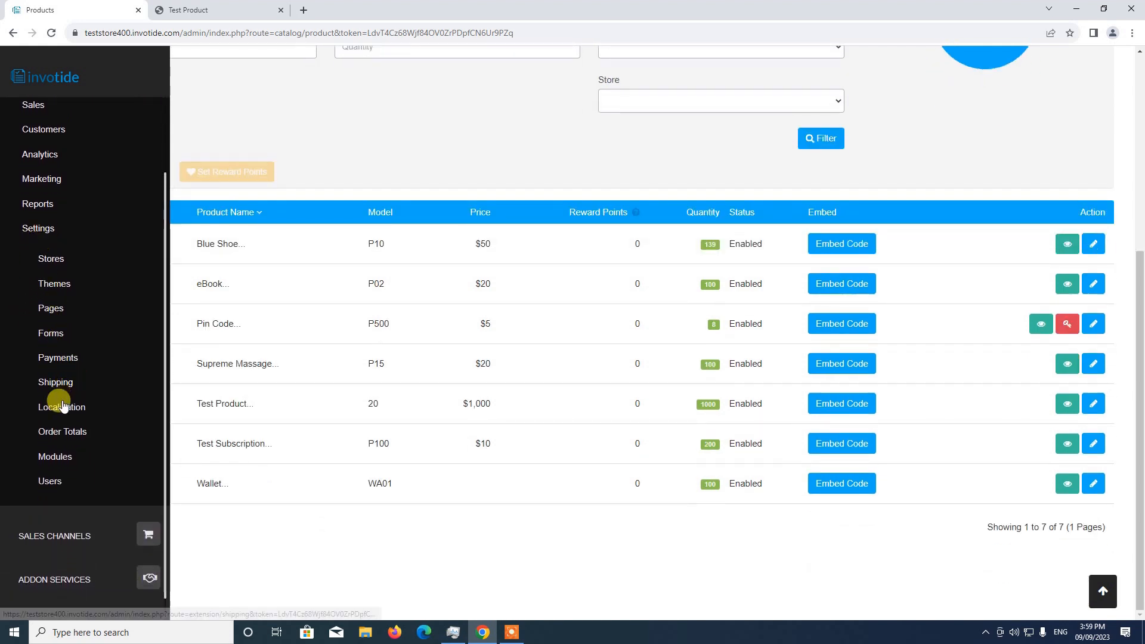
{"action": "left_click", "coordinate": [62, 407]}
{"action": "scroll", "coordinate": [59, 407], "scroll_direction": "down", "scroll_amount": 4}
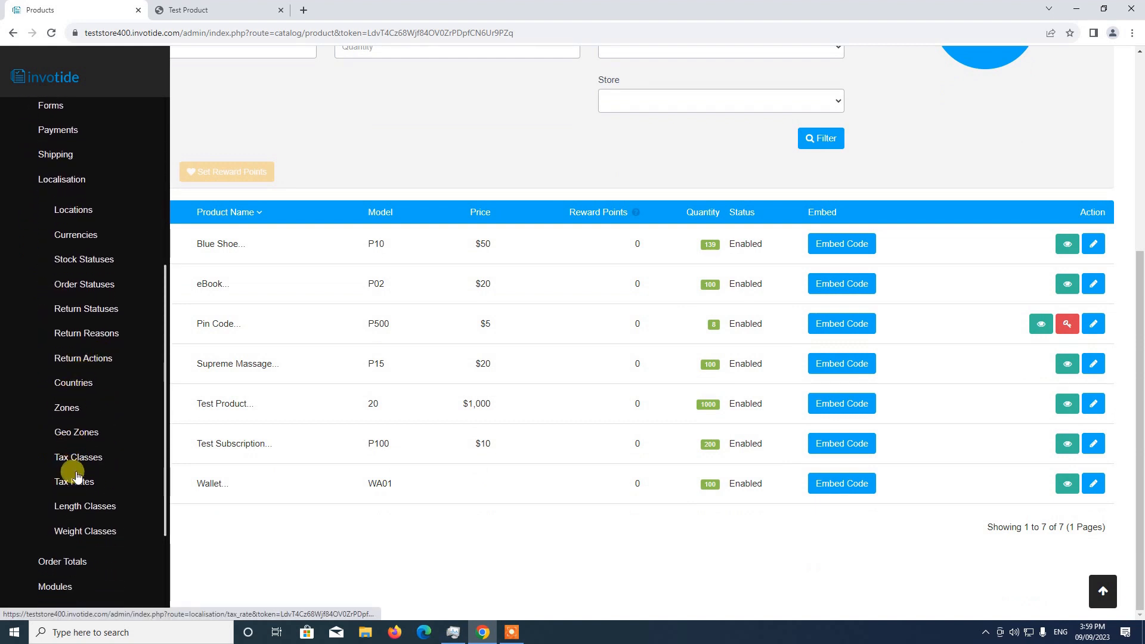
{"action": "left_click", "coordinate": [80, 465]}
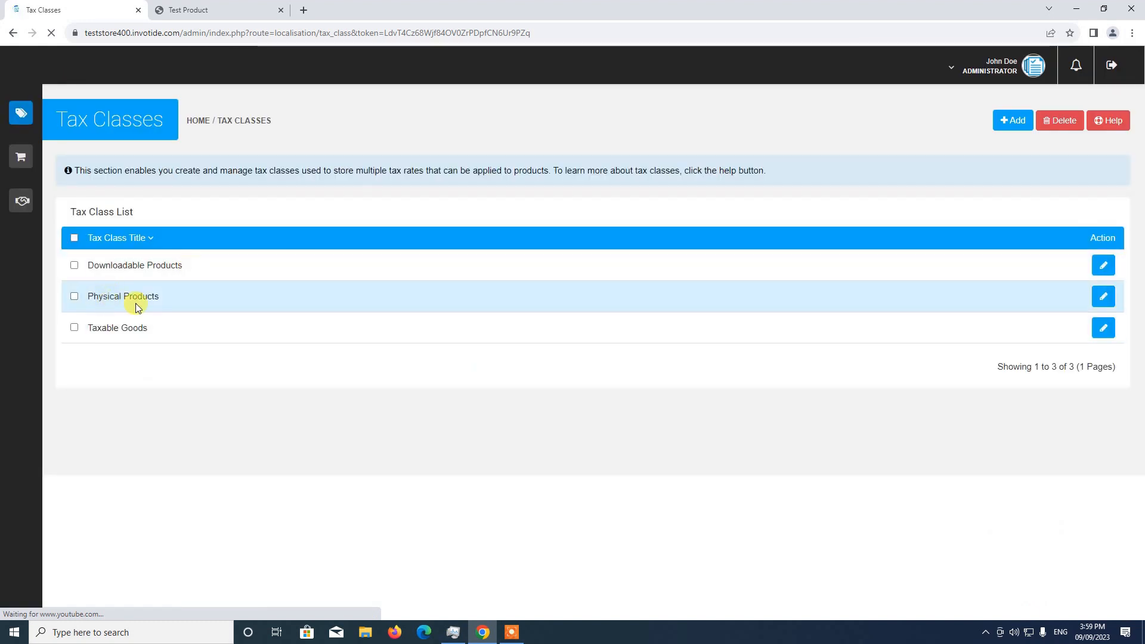
{"action": "left_click", "coordinate": [1105, 301]}
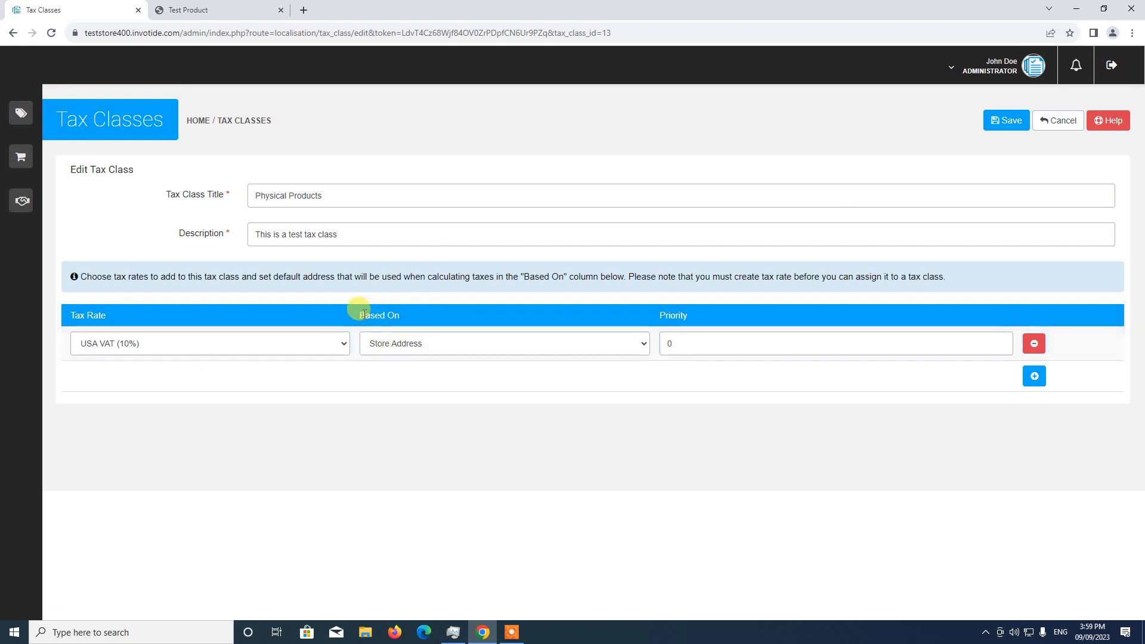
Step: Check the Based On address options for the USA VAT rate, keeping Store Address, and look at Test Product's storefront page
{"action": "left_click", "coordinate": [401, 345]}
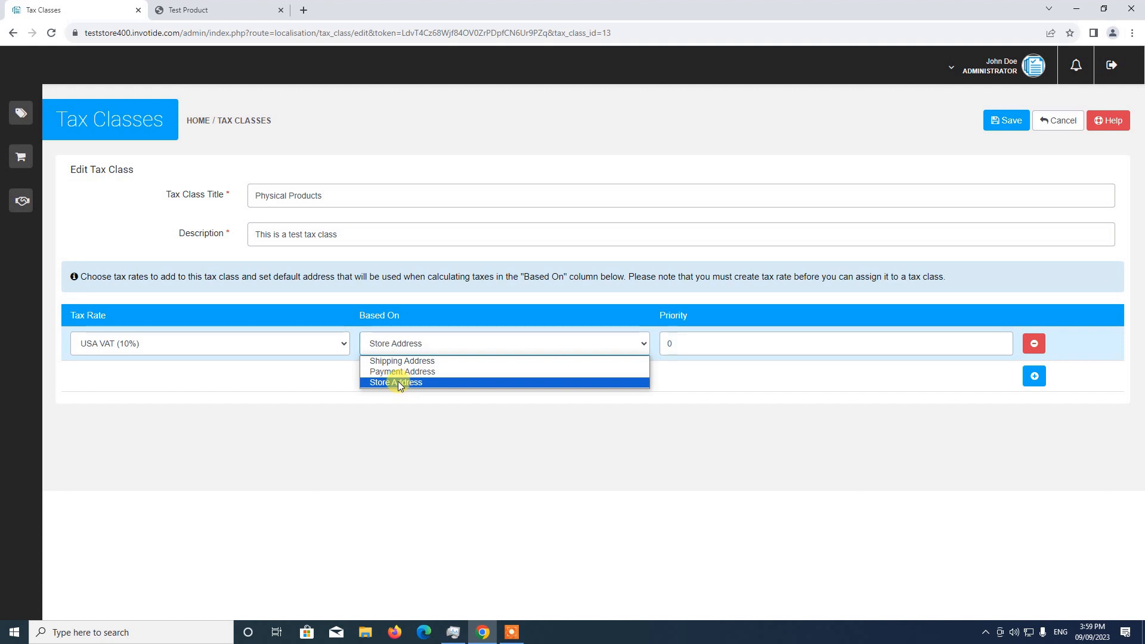
{"action": "left_click", "coordinate": [400, 382]}
{"action": "left_click", "coordinate": [197, 10]}
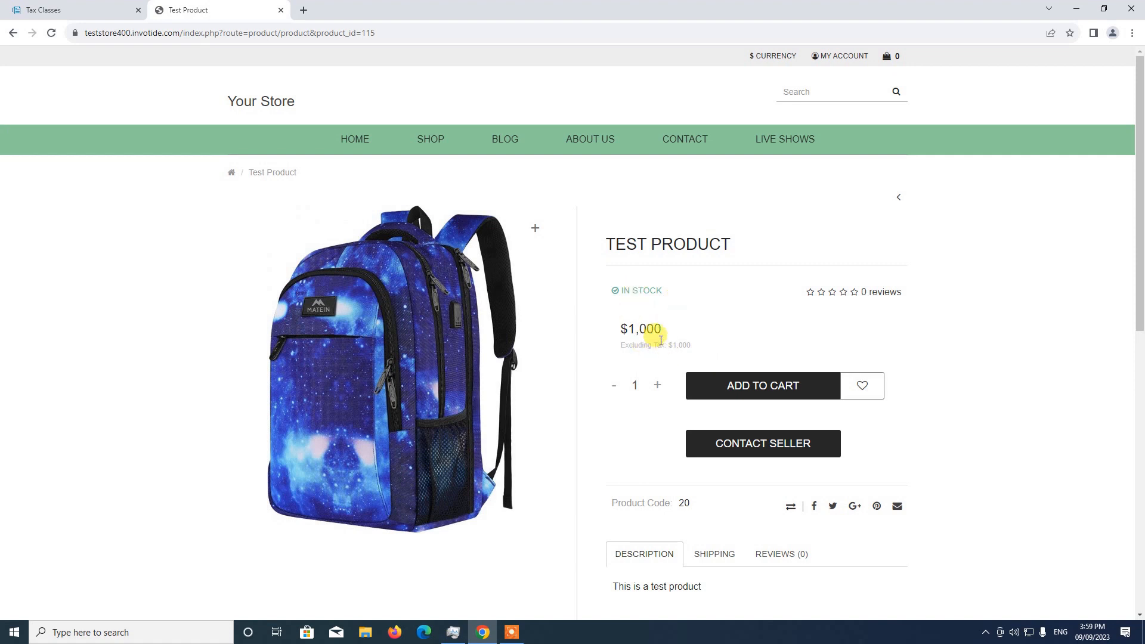
{"action": "left_click", "coordinate": [89, 10]}
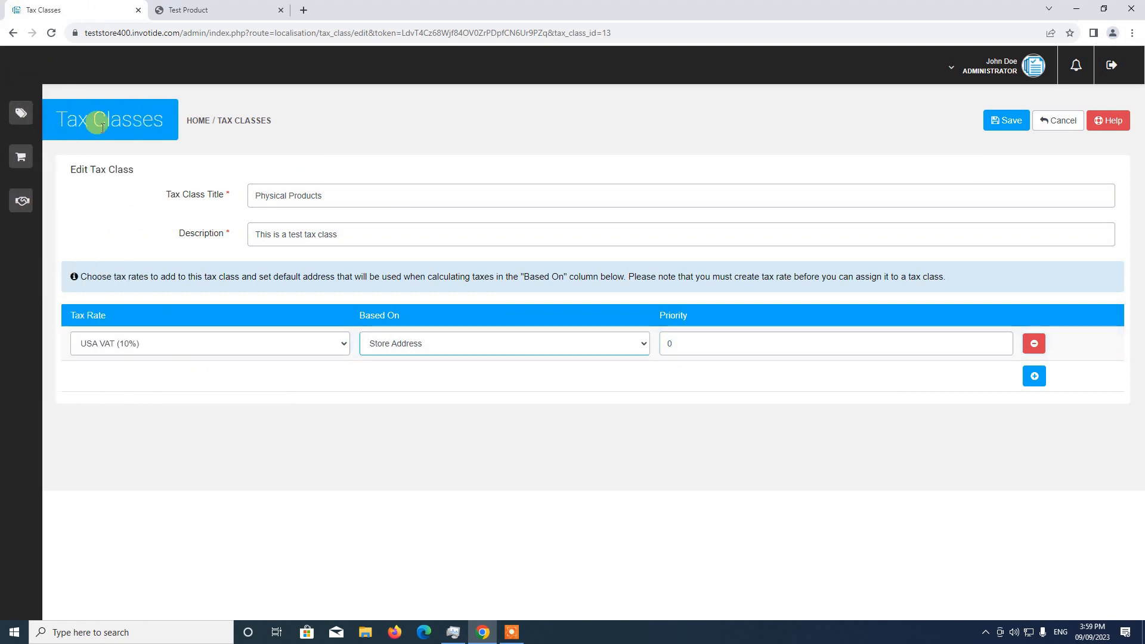
Step: Open the USA VAT (10%) tax rate for editing and check its Geo Zone options, keeping USA VAT
{"action": "left_click", "coordinate": [51, 114]}
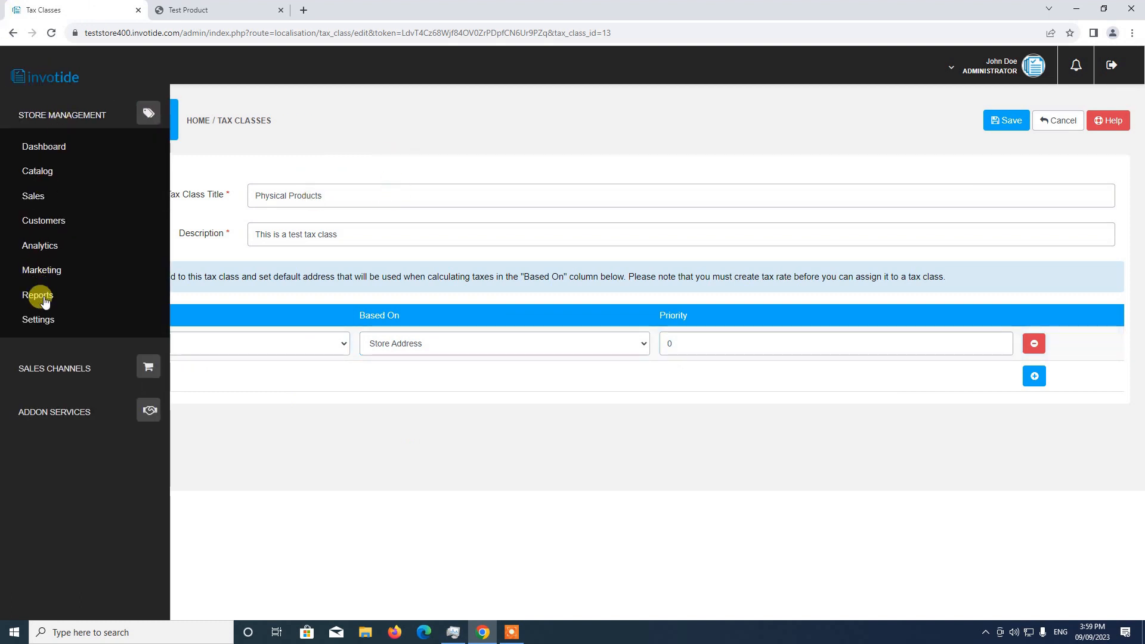
{"action": "left_click", "coordinate": [38, 320]}
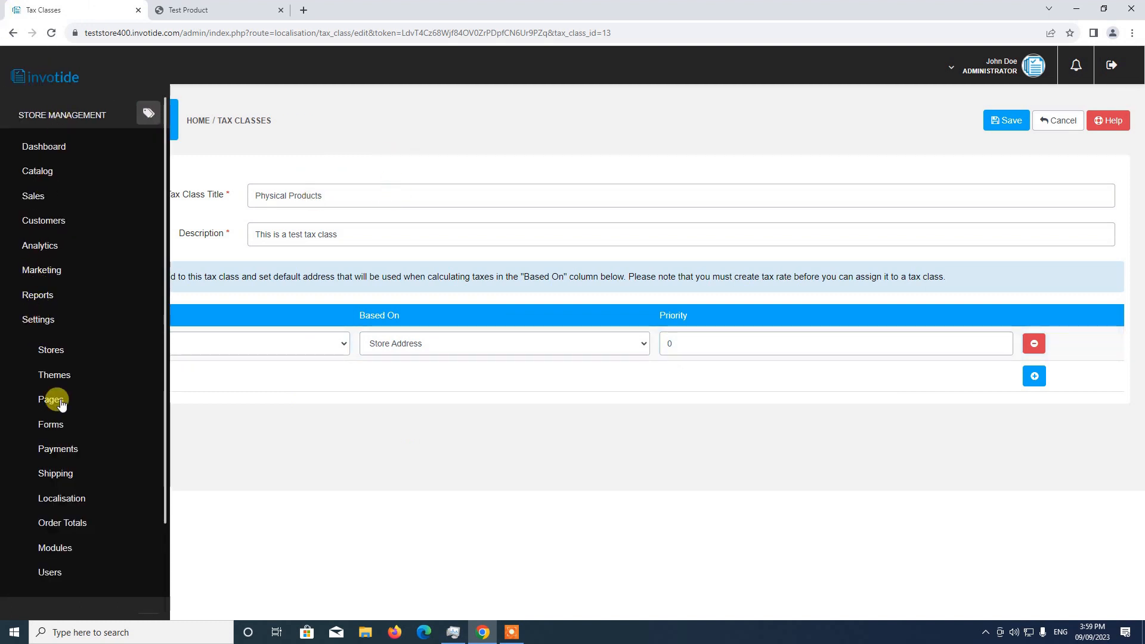
{"action": "left_click", "coordinate": [65, 501]}
{"action": "scroll", "coordinate": [71, 501], "scroll_direction": "down", "scroll_amount": 6}
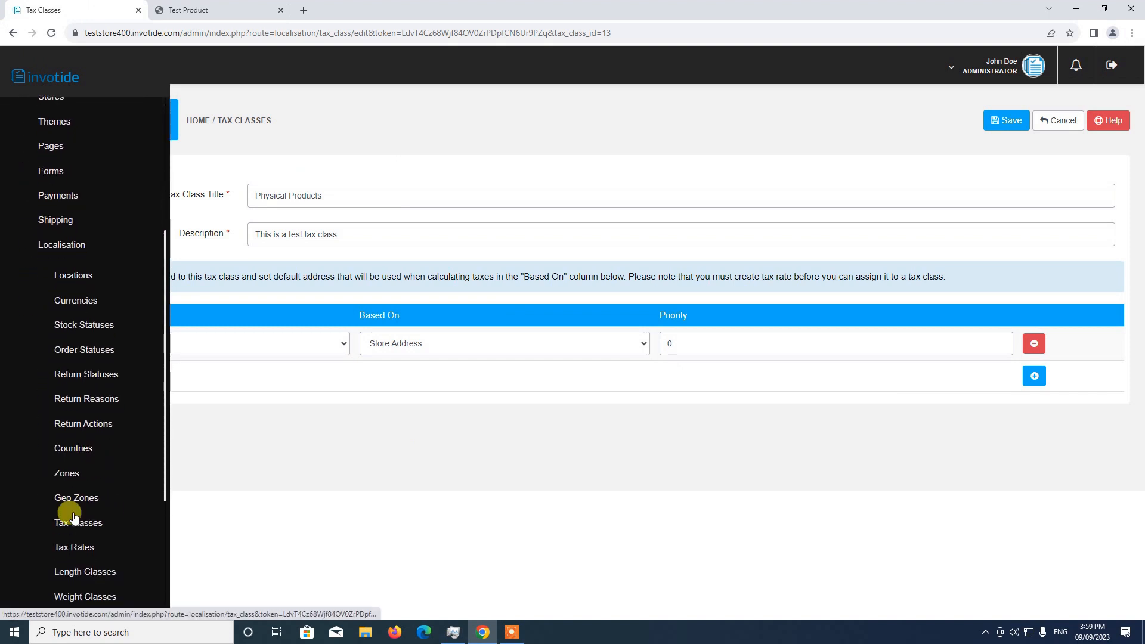
{"action": "left_click", "coordinate": [76, 449]}
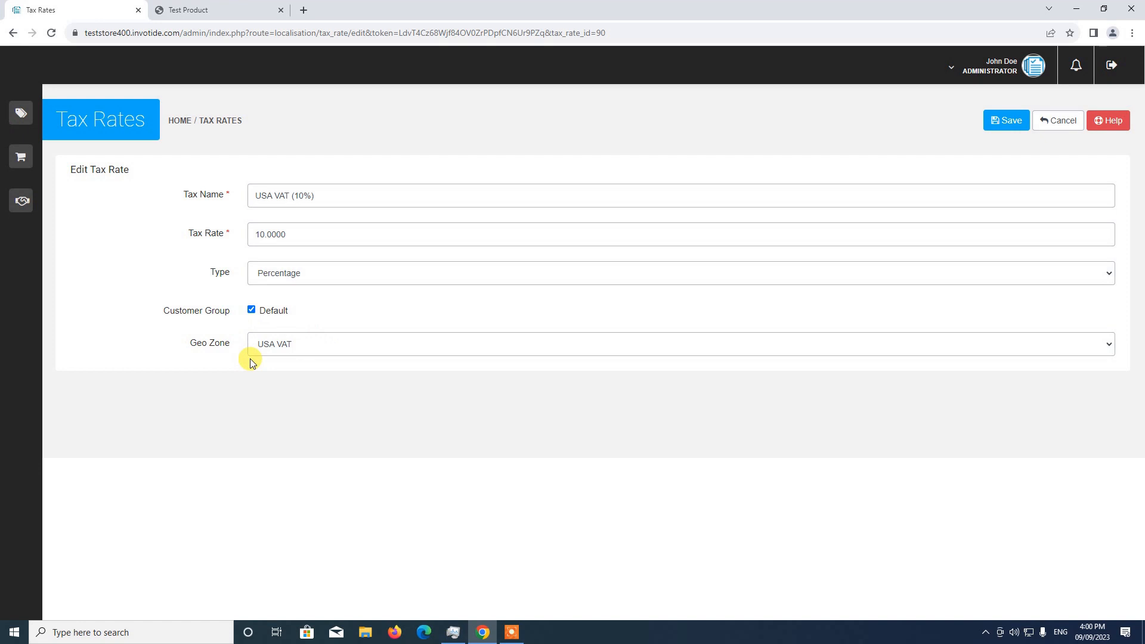
{"action": "left_click", "coordinate": [264, 351]}
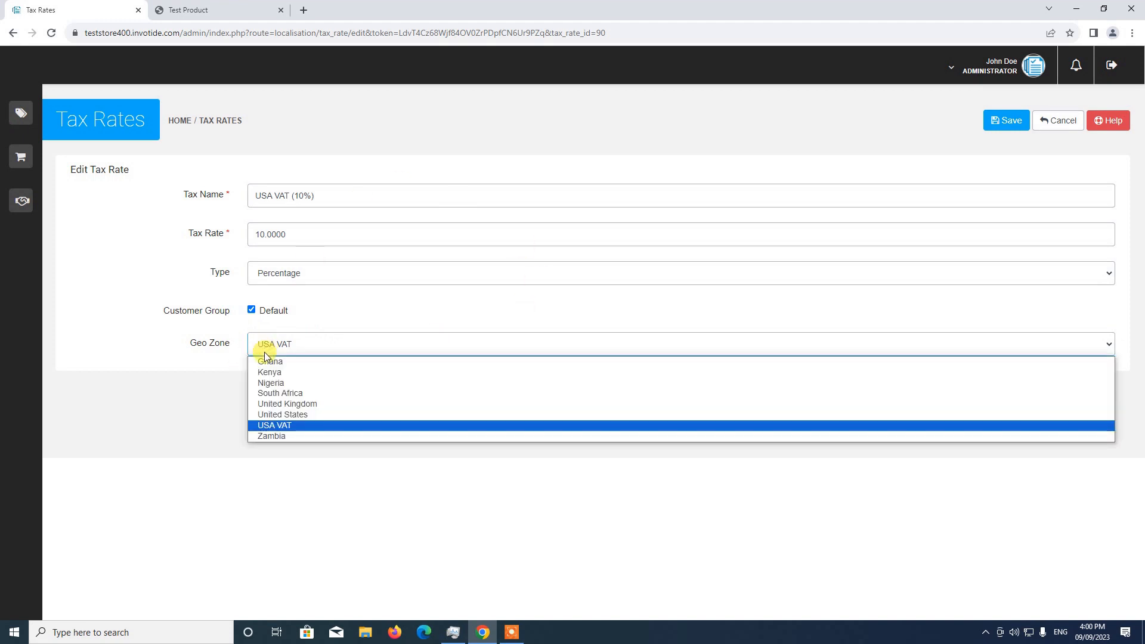
{"action": "left_click", "coordinate": [211, 321]}
Step: Open the USA VAT geo zone for editing to check its zones, and glance at Test Product's storefront page
{"action": "left_click", "coordinate": [45, 110]}
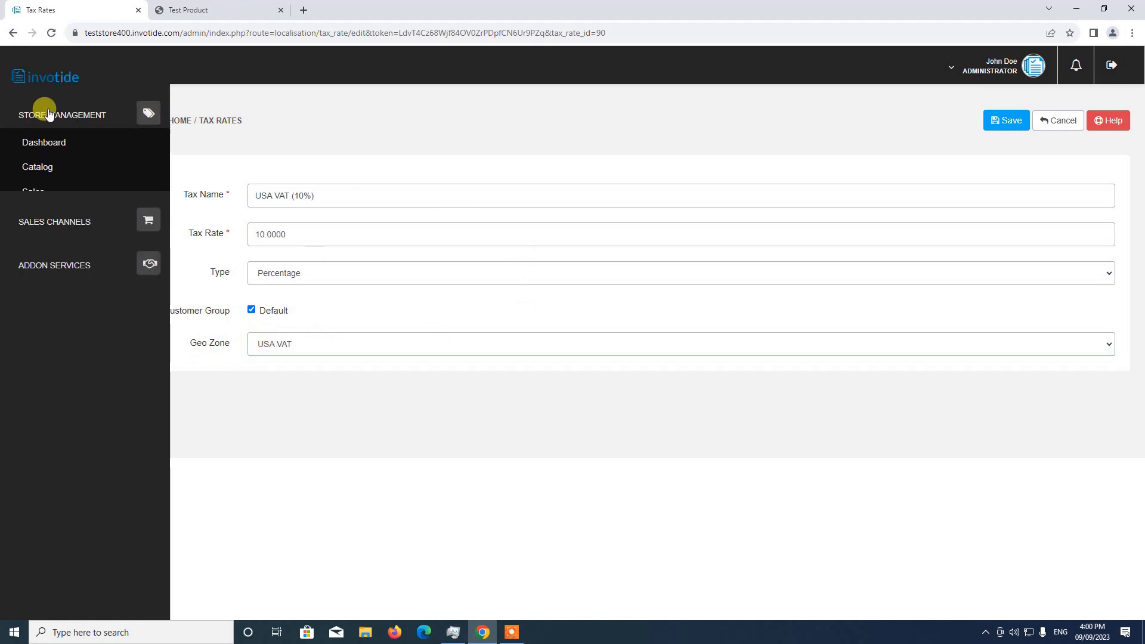
{"action": "left_click", "coordinate": [47, 326]}
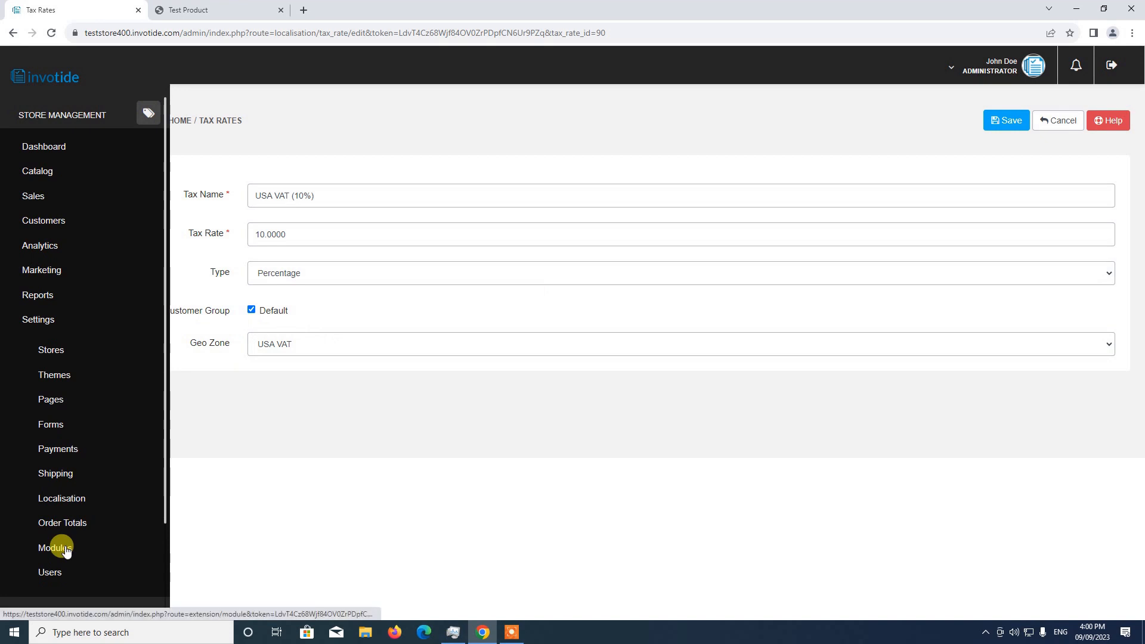
{"action": "left_click", "coordinate": [70, 499]}
{"action": "scroll", "coordinate": [78, 483], "scroll_direction": "down", "scroll_amount": 2}
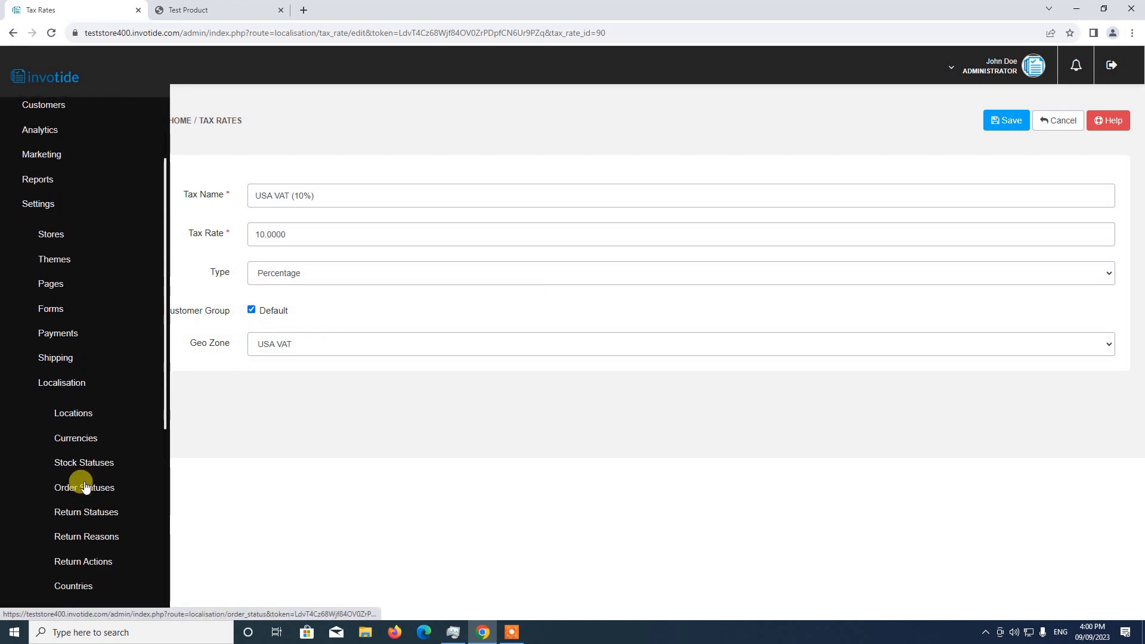
{"action": "scroll", "coordinate": [83, 483], "scroll_direction": "down", "scroll_amount": 4}
{"action": "left_click", "coordinate": [80, 393]}
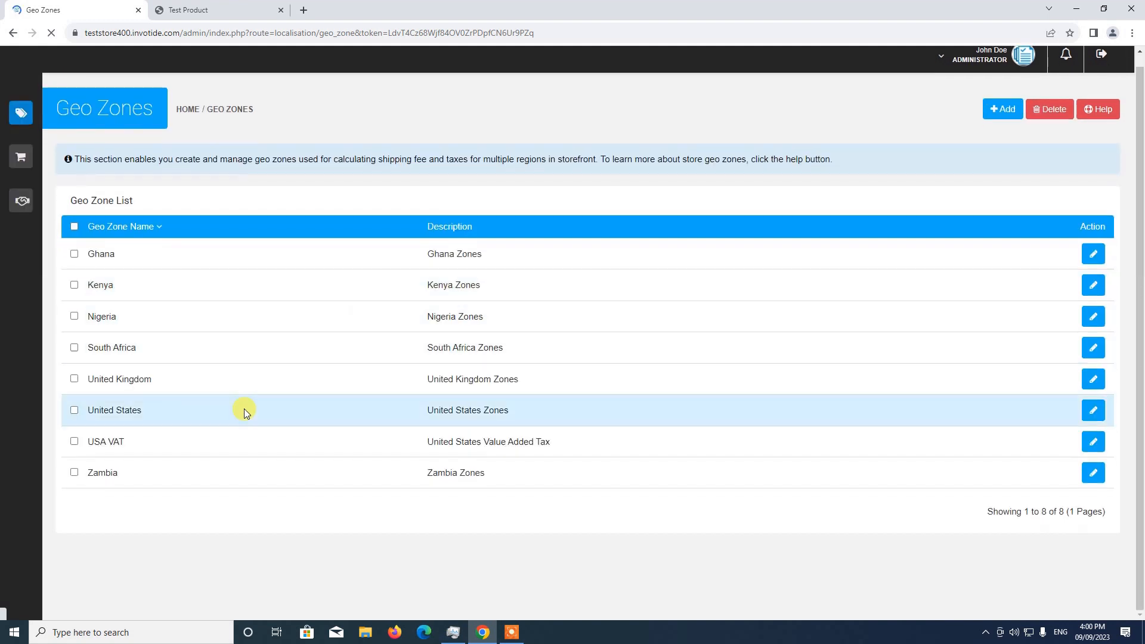
{"action": "left_click", "coordinate": [1095, 442]}
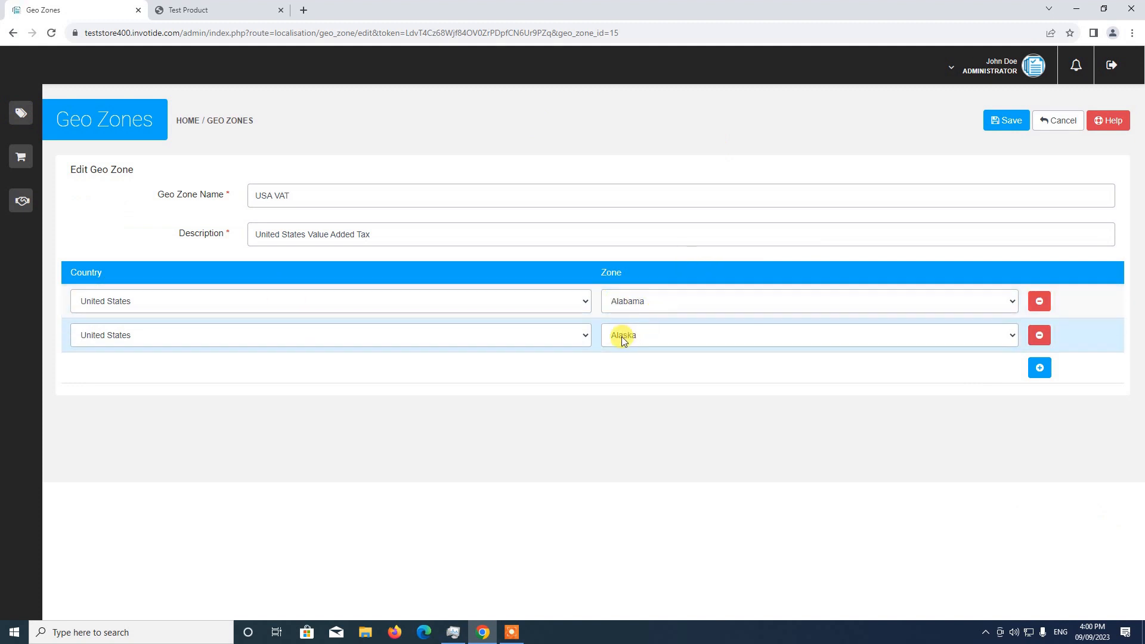
{"action": "left_click", "coordinate": [216, 10]}
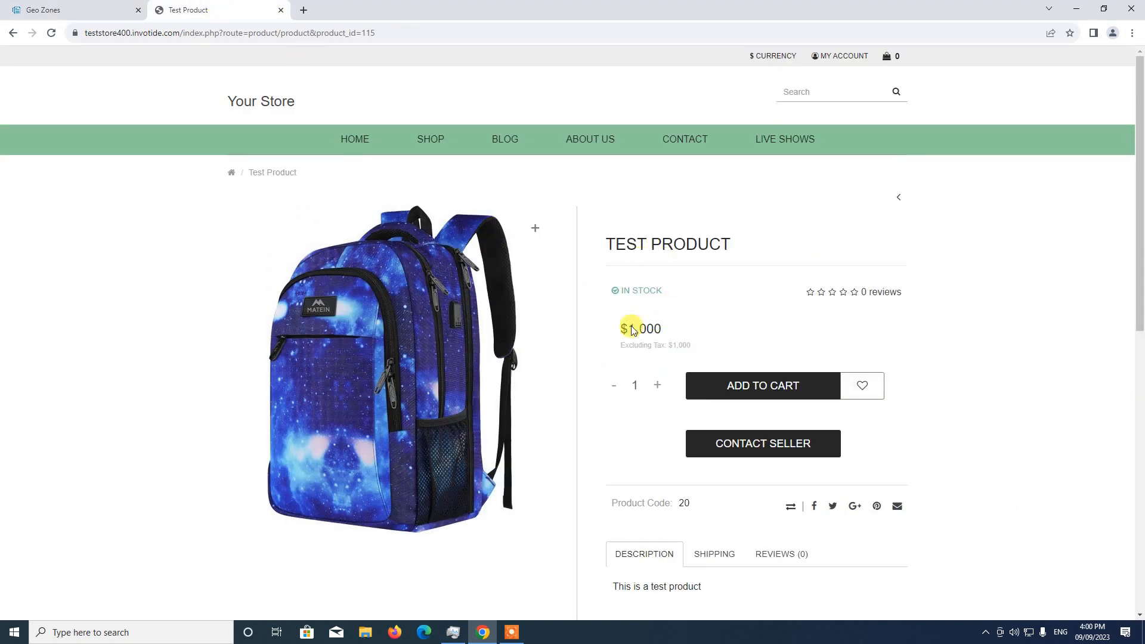
{"action": "left_click", "coordinate": [91, 6]}
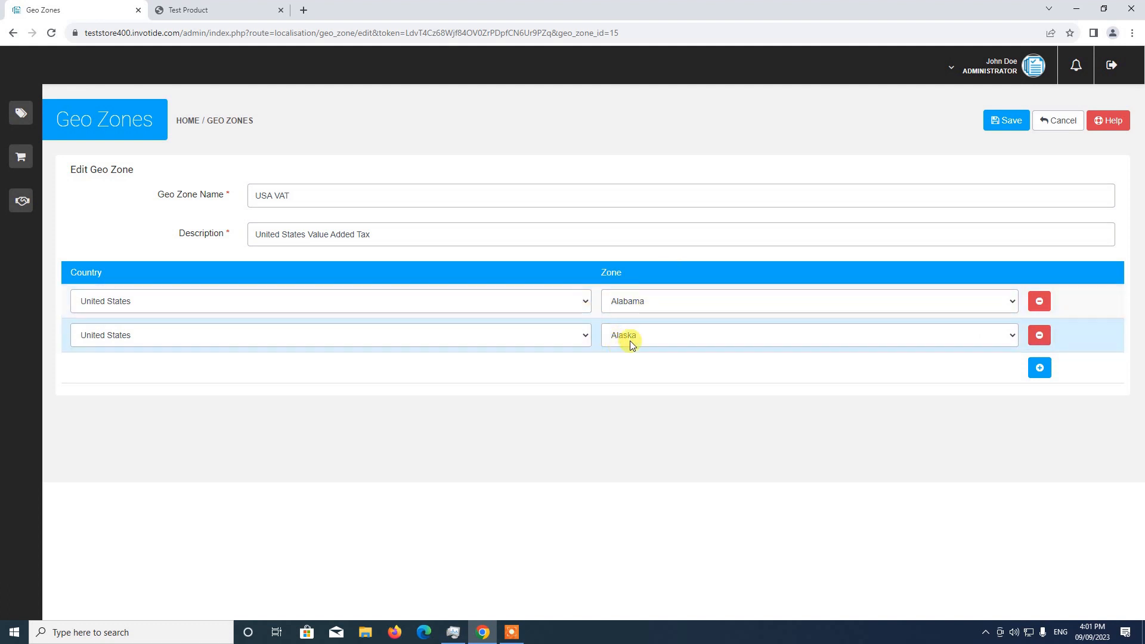
Step: Open the default store's general settings for editing
{"action": "mouse_move", "coordinate": [3, 173]}
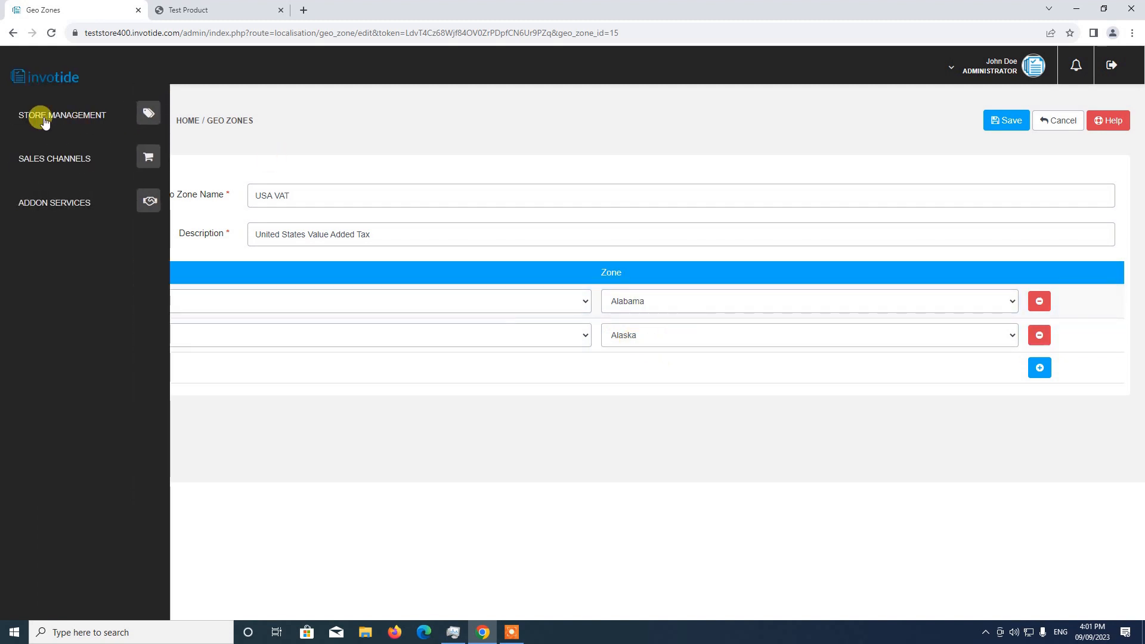
{"action": "left_click", "coordinate": [142, 109]}
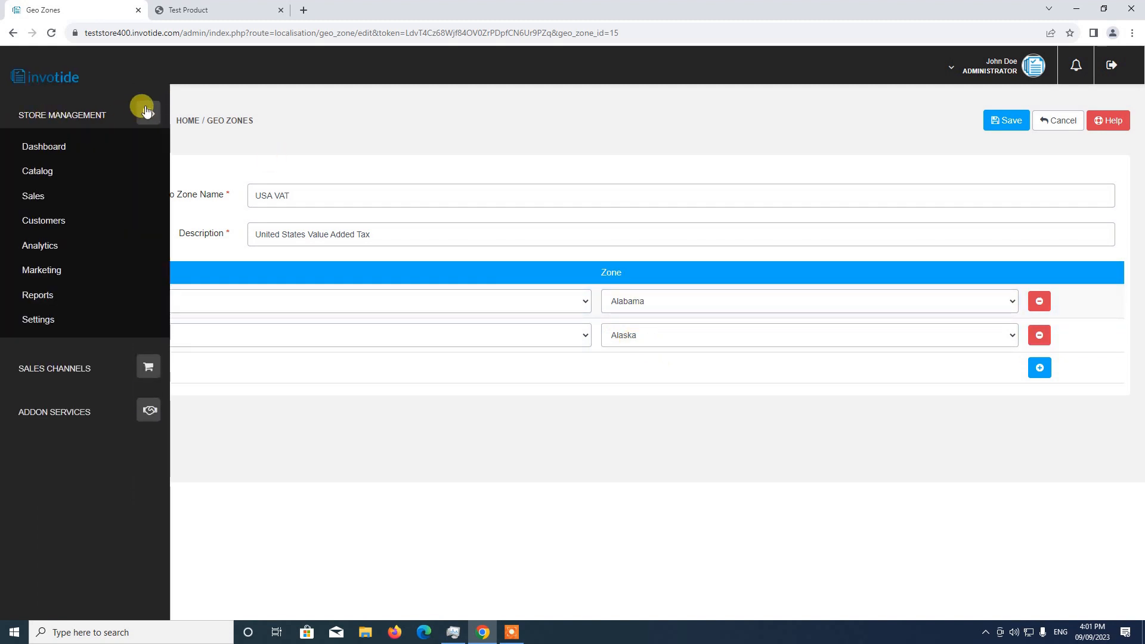
{"action": "left_click", "coordinate": [38, 320]}
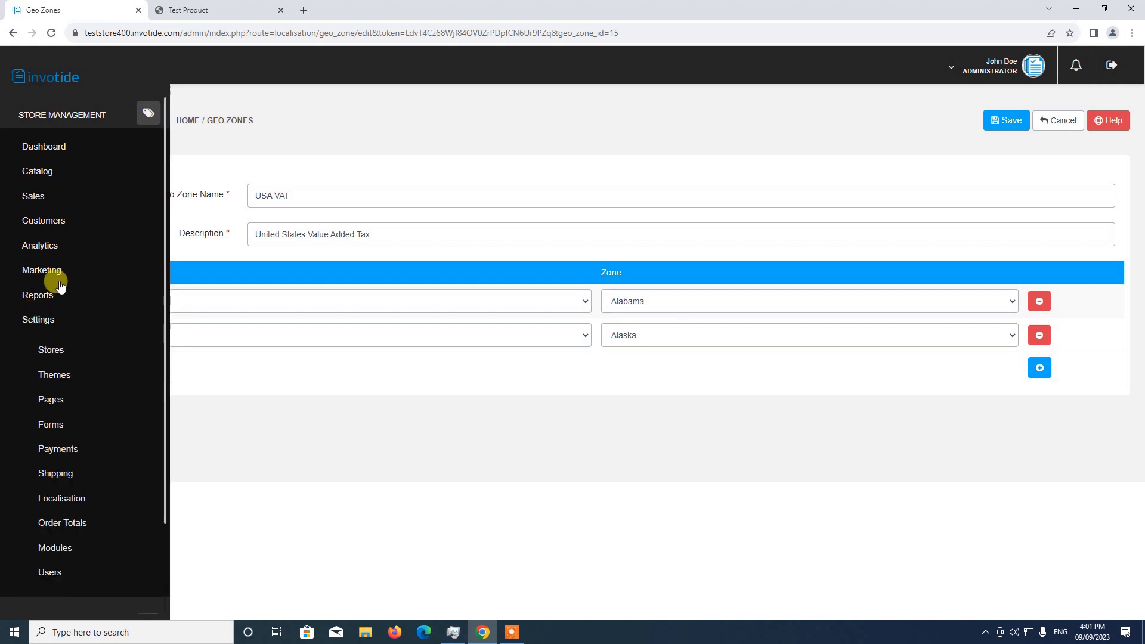
{"action": "left_click", "coordinate": [53, 351]}
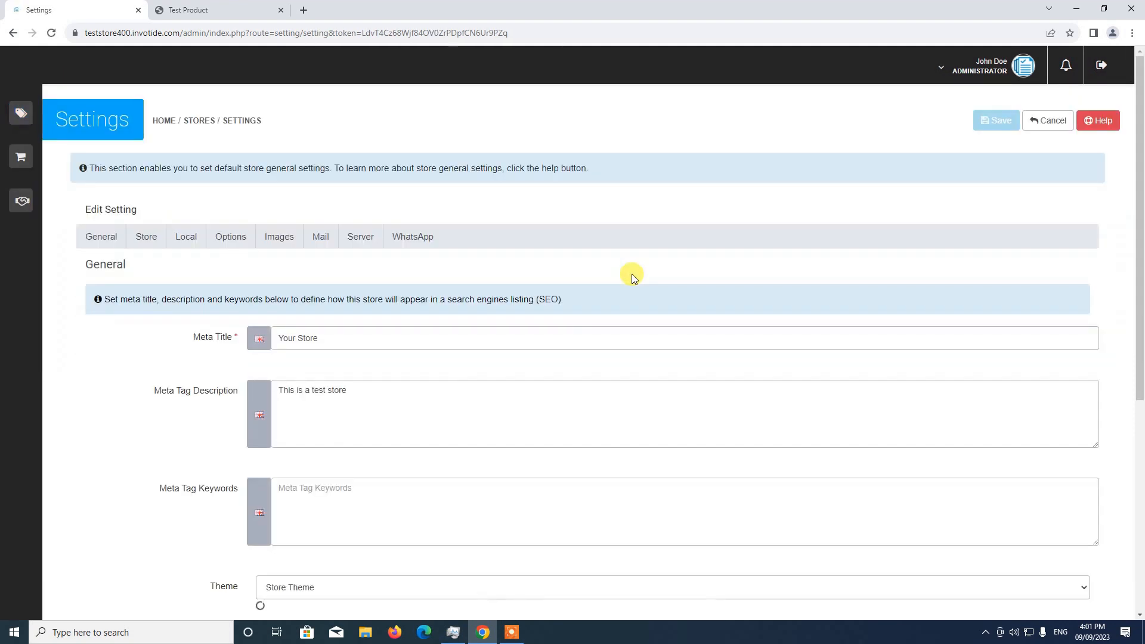
Step: Examine the default store's General settings and its Store details, including the address field
{"action": "scroll", "coordinate": [631, 274], "scroll_direction": "down", "scroll_amount": 2}
{"action": "scroll", "coordinate": [632, 274], "scroll_direction": "down", "scroll_amount": 3}
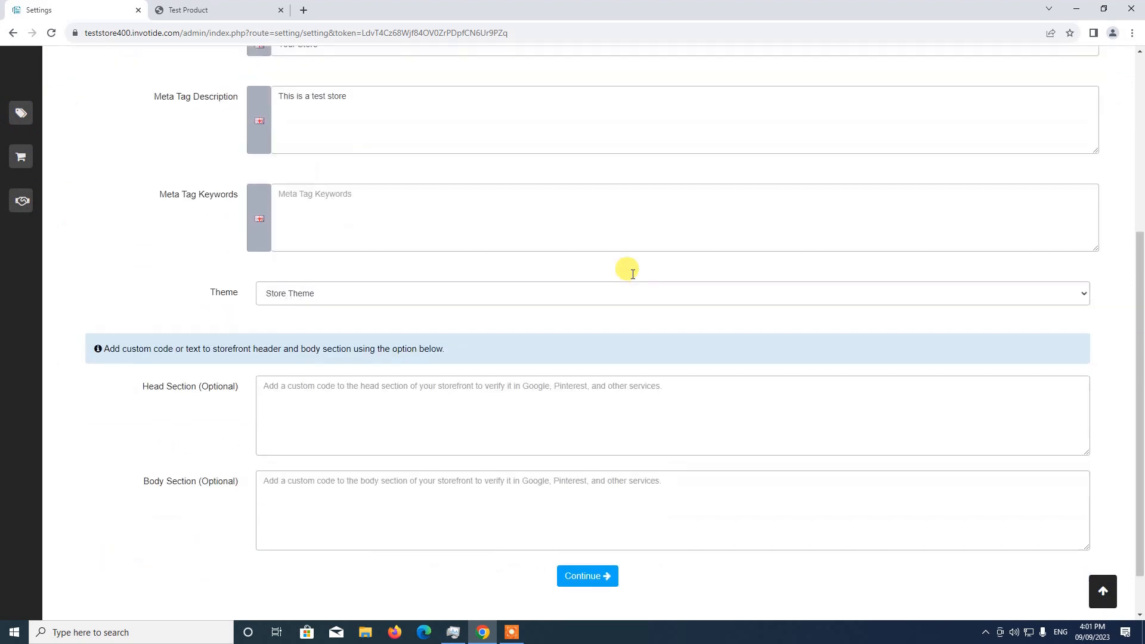
{"action": "scroll", "coordinate": [603, 324], "scroll_direction": "up", "scroll_amount": 4}
{"action": "left_click", "coordinate": [155, 188]}
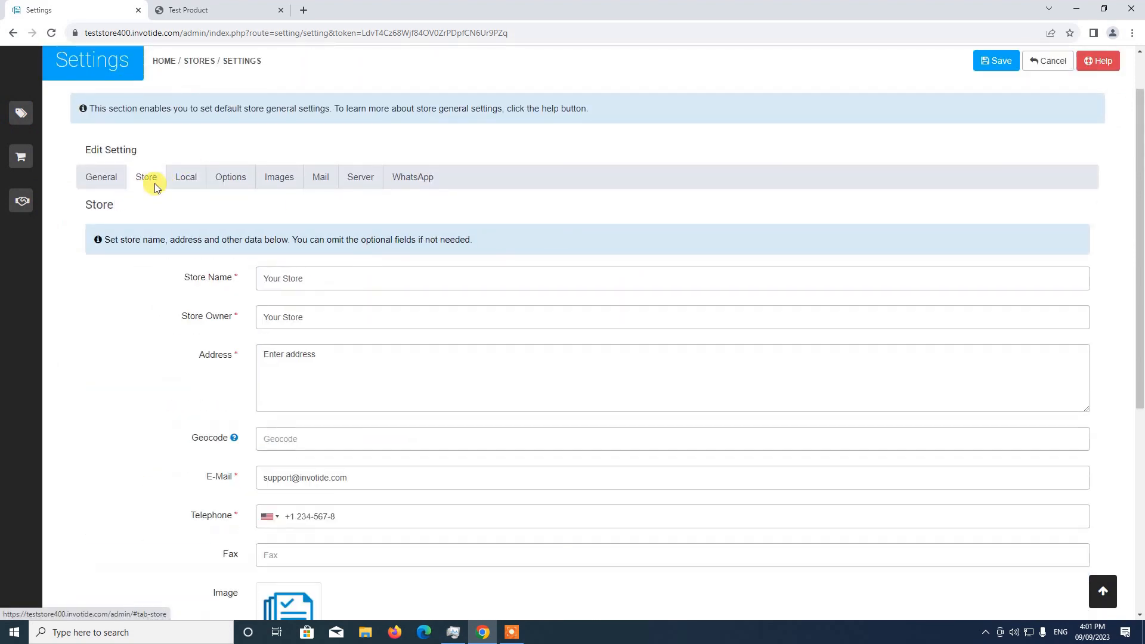
{"action": "scroll", "coordinate": [158, 199], "scroll_direction": "down", "scroll_amount": 1}
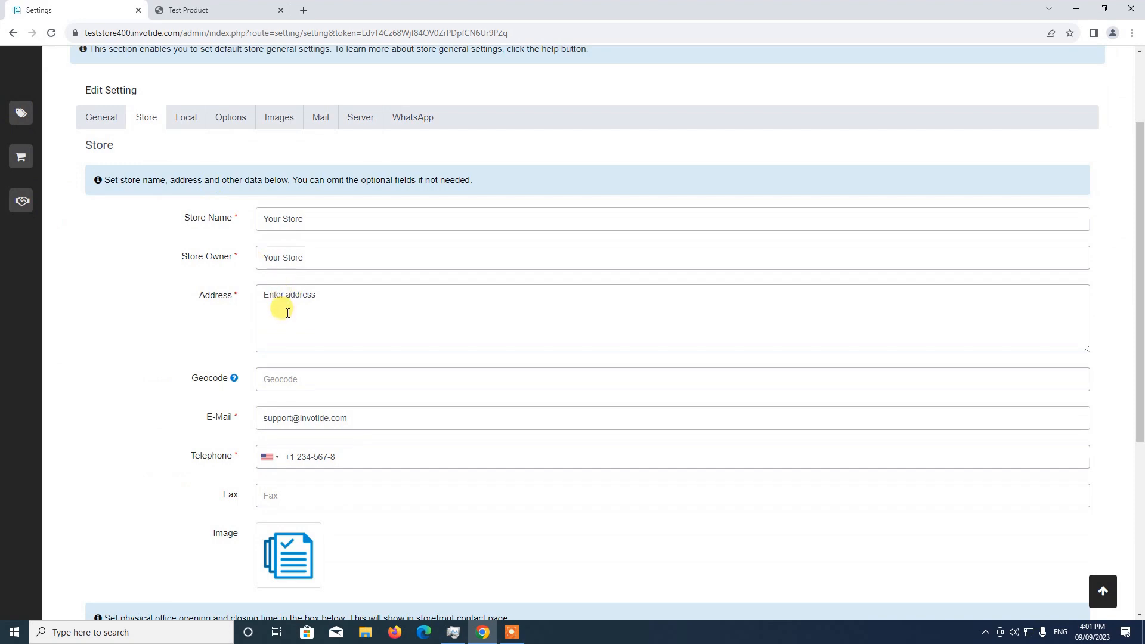
{"action": "scroll", "coordinate": [267, 285], "scroll_direction": "down", "scroll_amount": 2}
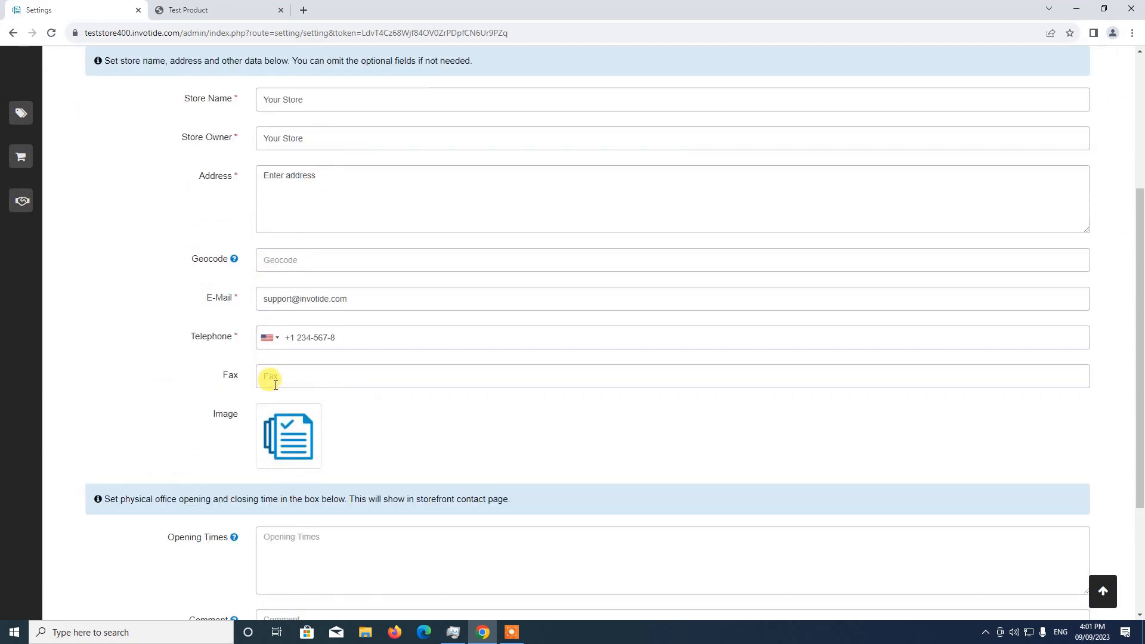
{"action": "scroll", "coordinate": [275, 382], "scroll_direction": "up", "scroll_amount": 3}
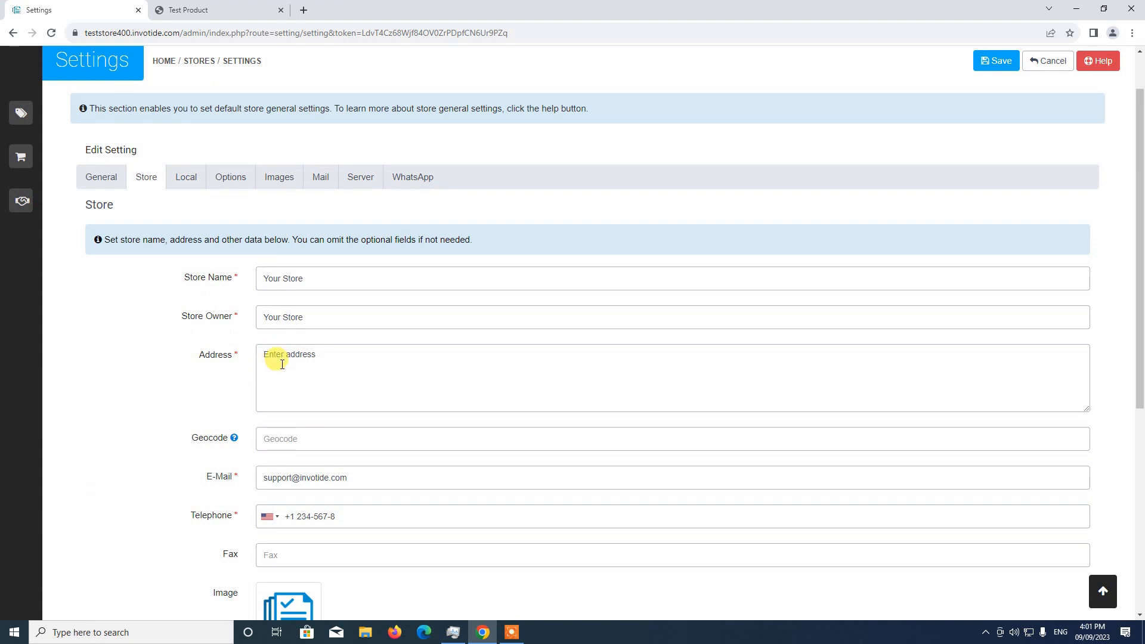
Step: In the store's local settings, set Region / State to Alabama, change it to Alaska, and save the settings
{"action": "left_click", "coordinate": [191, 180]}
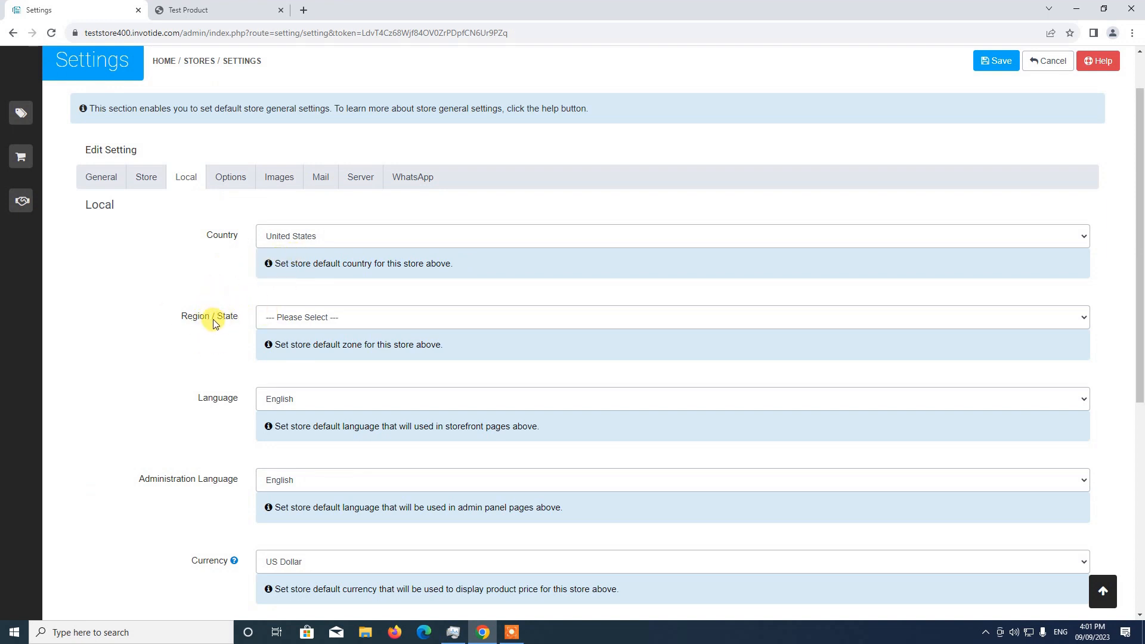
{"action": "left_click", "coordinate": [312, 316]}
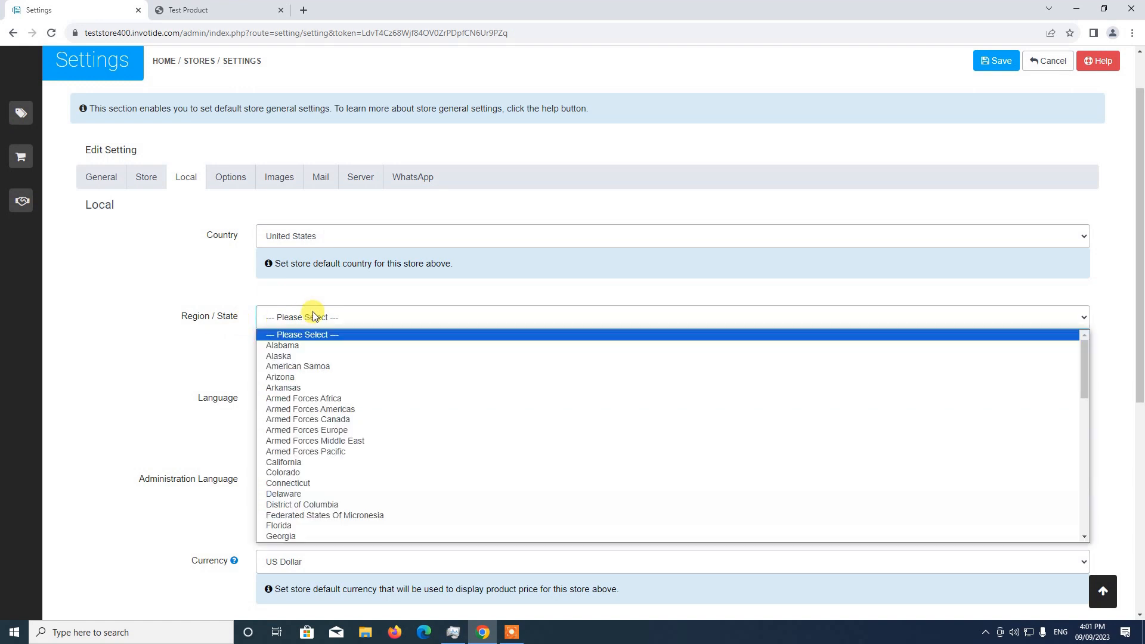
{"action": "left_click", "coordinate": [298, 346]}
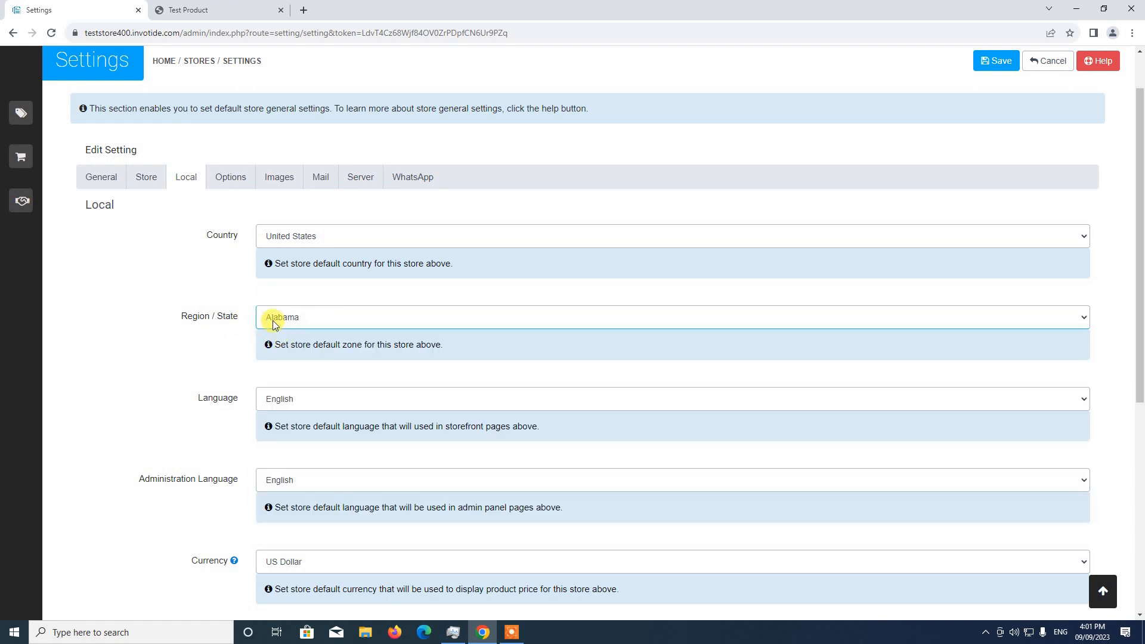
{"action": "scroll", "coordinate": [233, 332], "scroll_direction": "up", "scroll_amount": 1}
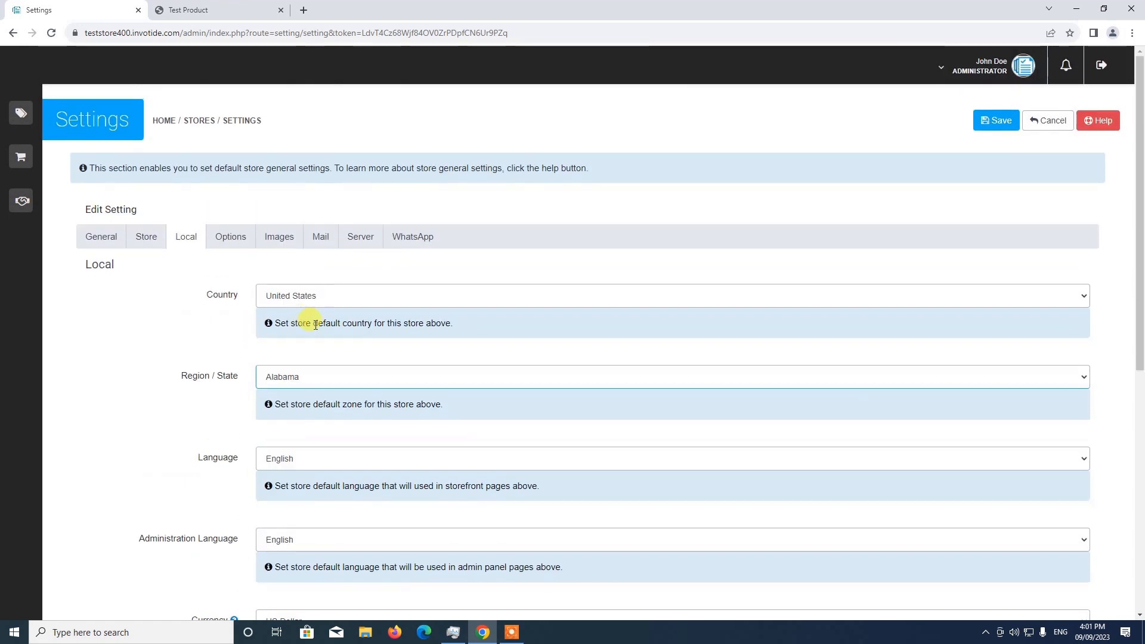
{"action": "left_click", "coordinate": [294, 377]}
{"action": "left_click", "coordinate": [288, 417]}
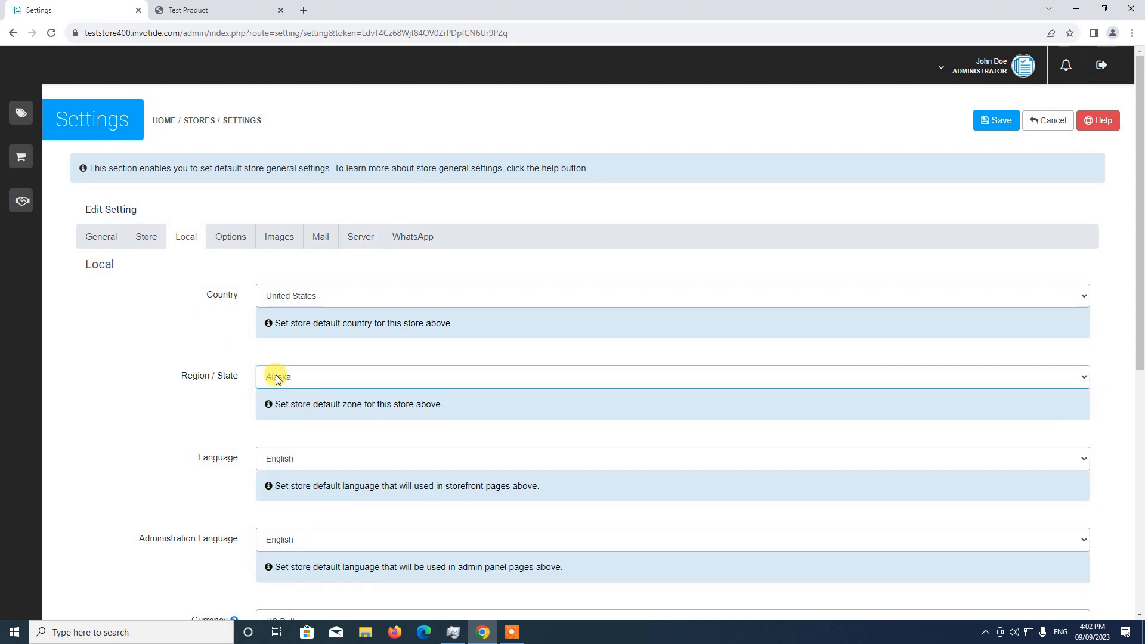
{"action": "left_click", "coordinate": [990, 121]}
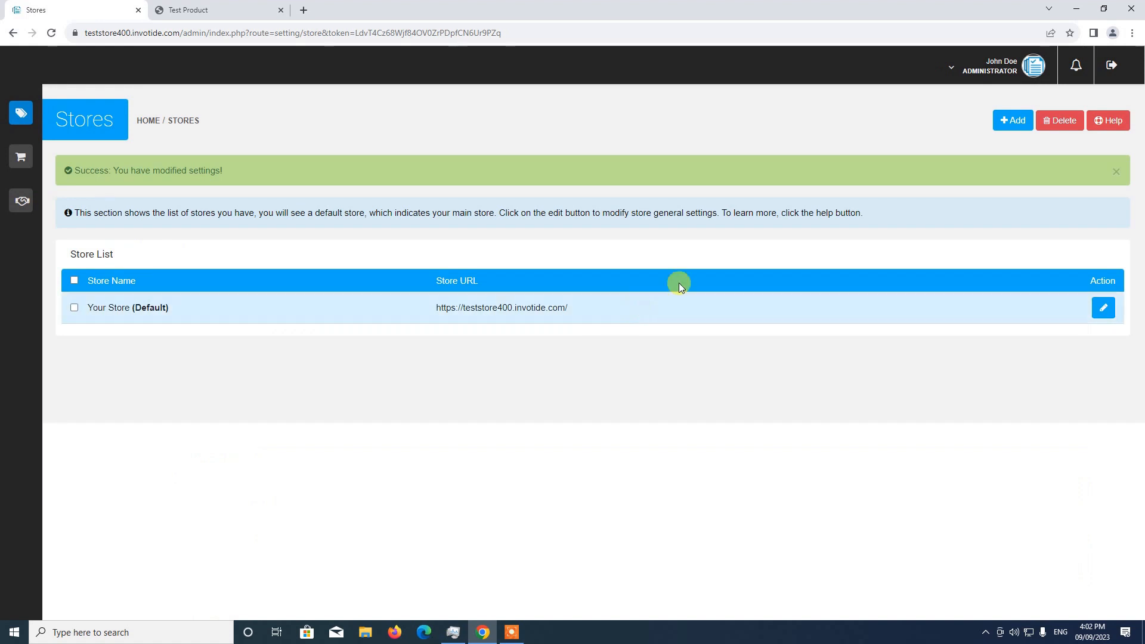
Step: Reload Test Product's storefront page to check its price, and reopen the default store's local settings in the admin
{"action": "left_click", "coordinate": [209, 17]}
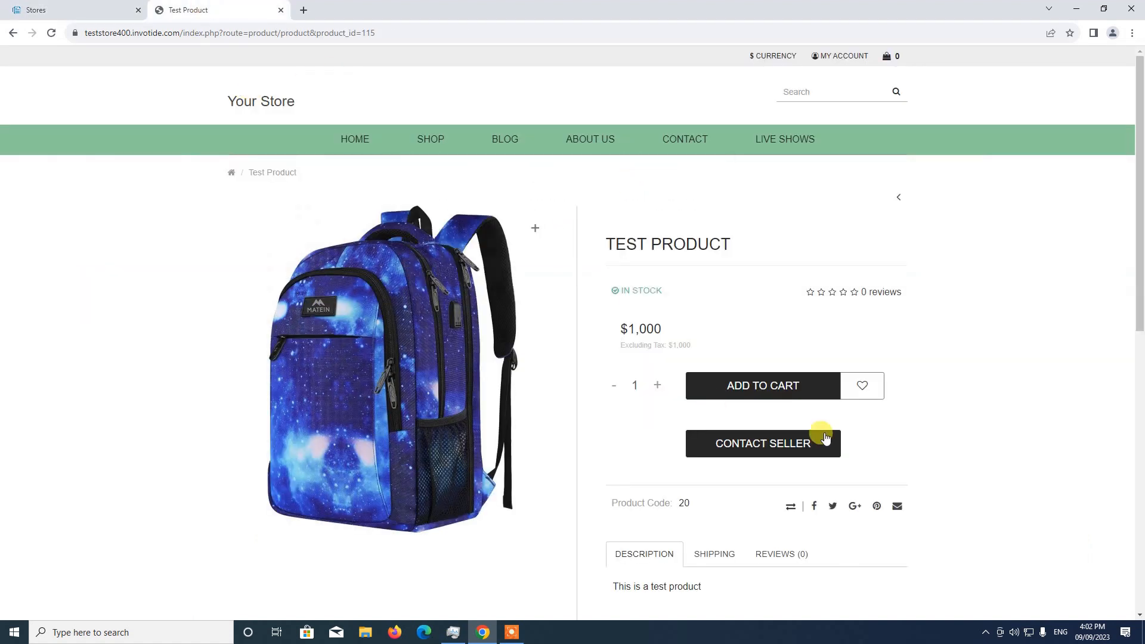
{"action": "left_click", "coordinate": [51, 32]}
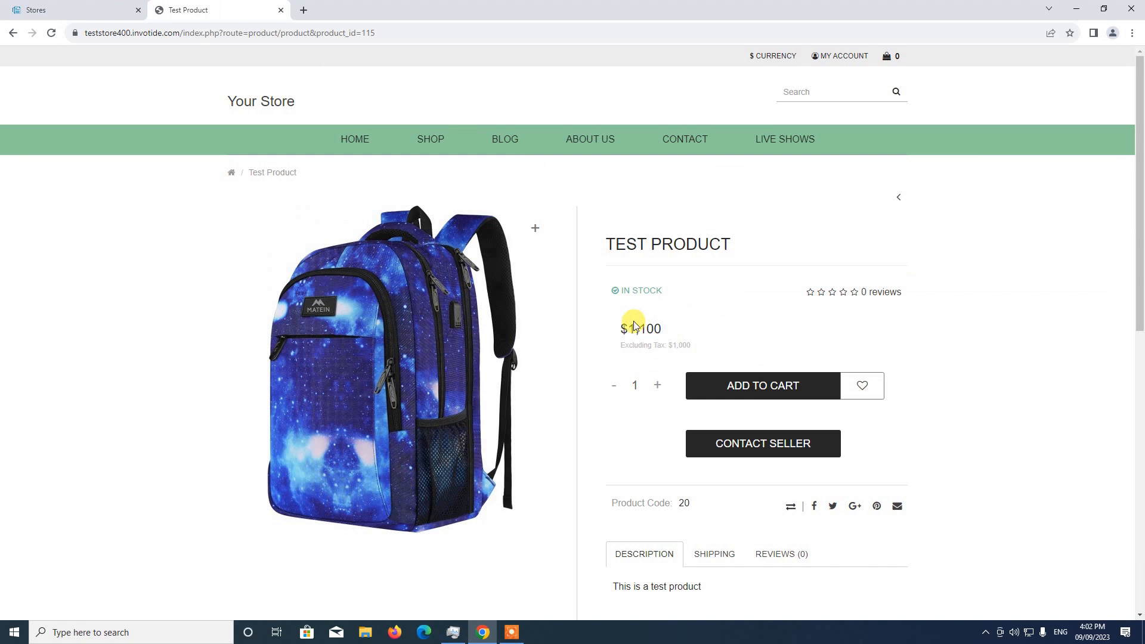
{"action": "left_click", "coordinate": [80, 8]}
{"action": "left_click", "coordinate": [1104, 307]}
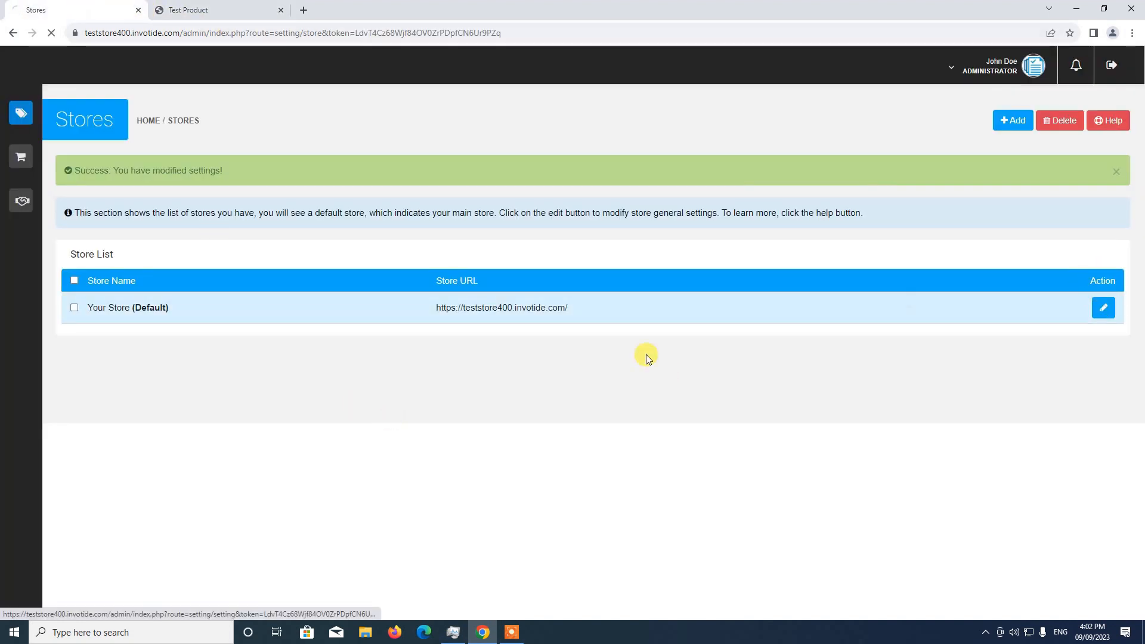
{"action": "scroll", "coordinate": [443, 383], "scroll_direction": "down", "scroll_amount": 1}
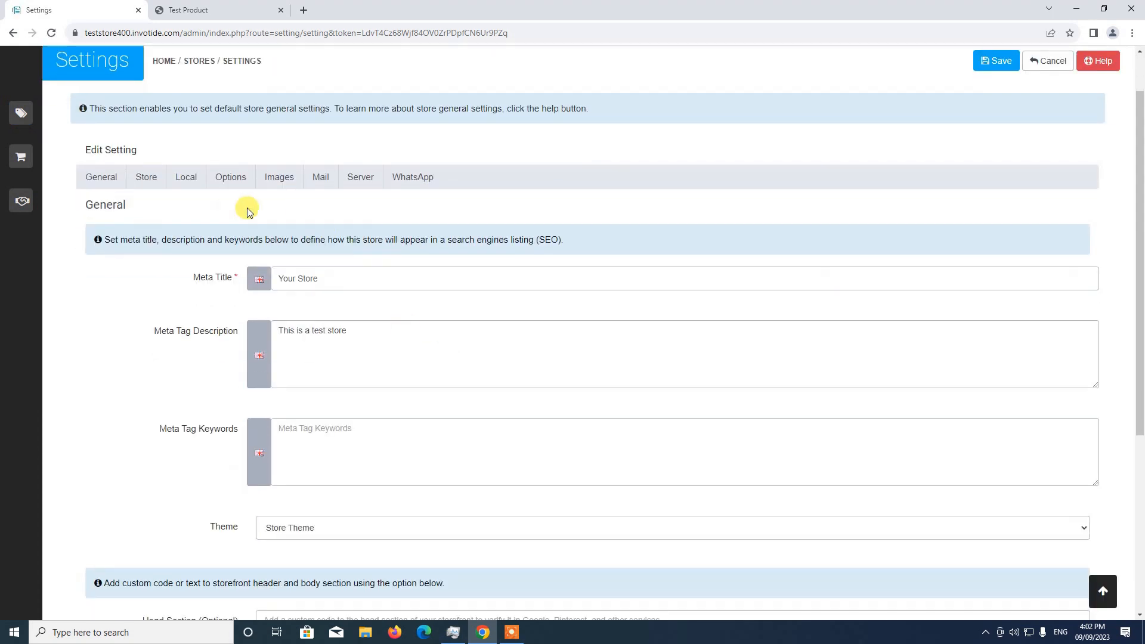
{"action": "left_click", "coordinate": [182, 183]}
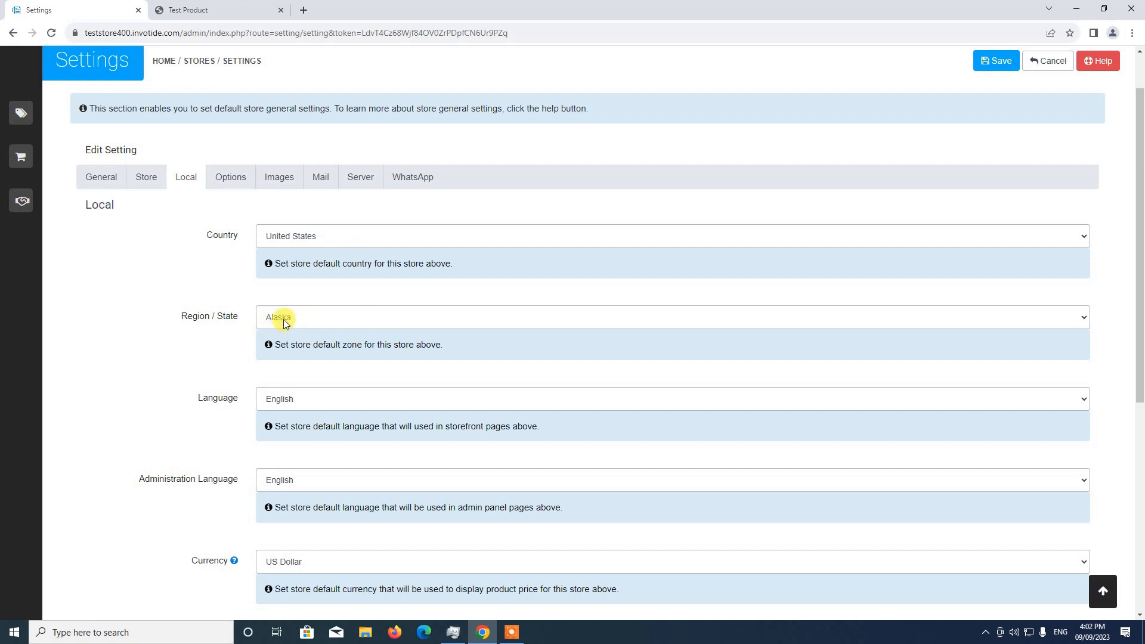
Step: Open the USA VAT geo zone in the localisation settings to review its countries and zones
{"action": "mouse_move", "coordinate": [62, 143]}
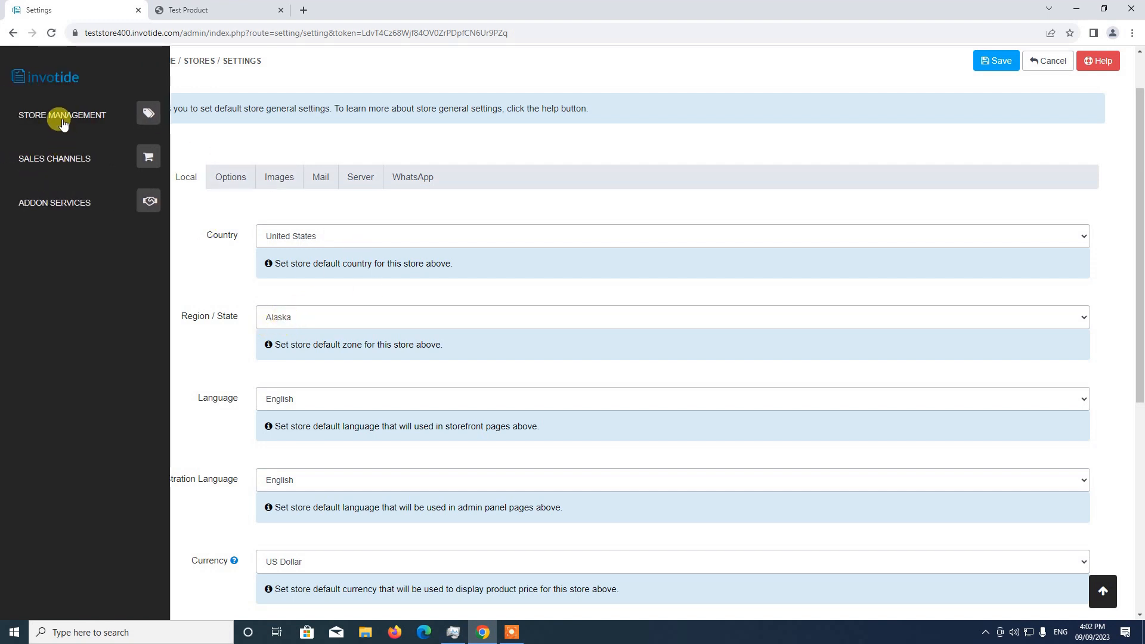
{"action": "left_click", "coordinate": [64, 121]}
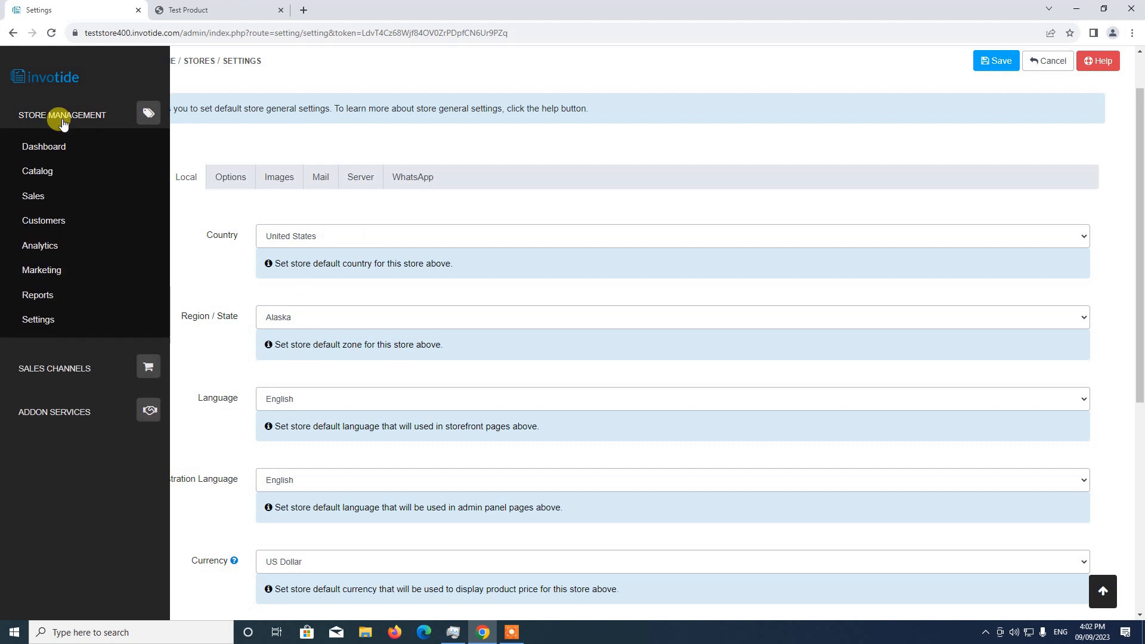
{"action": "left_click", "coordinate": [42, 323]}
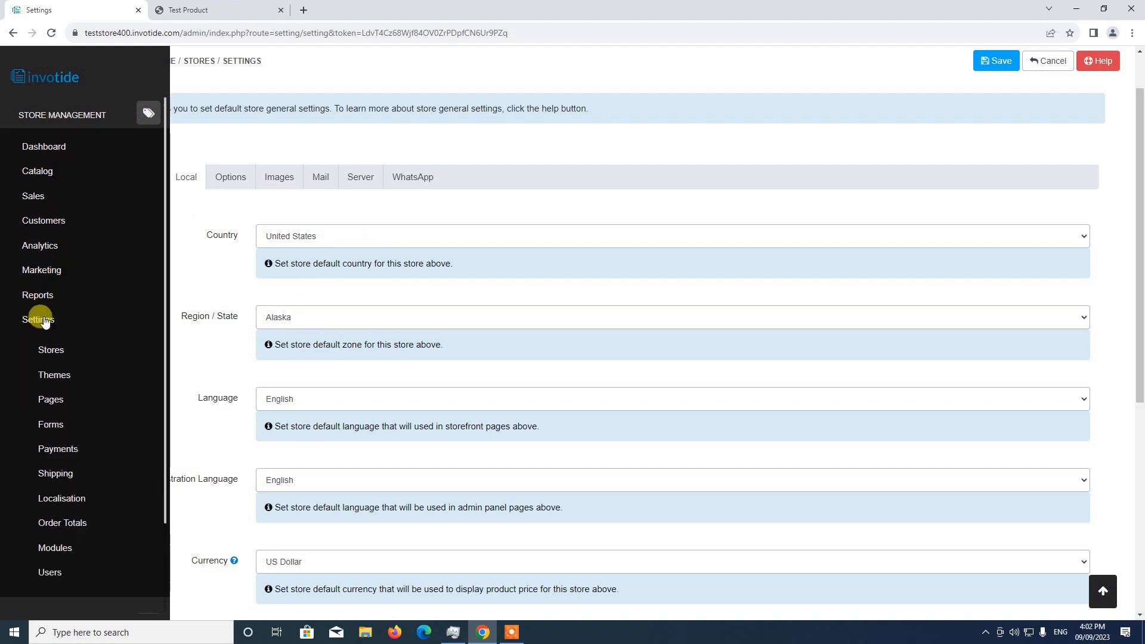
{"action": "left_click", "coordinate": [62, 499]}
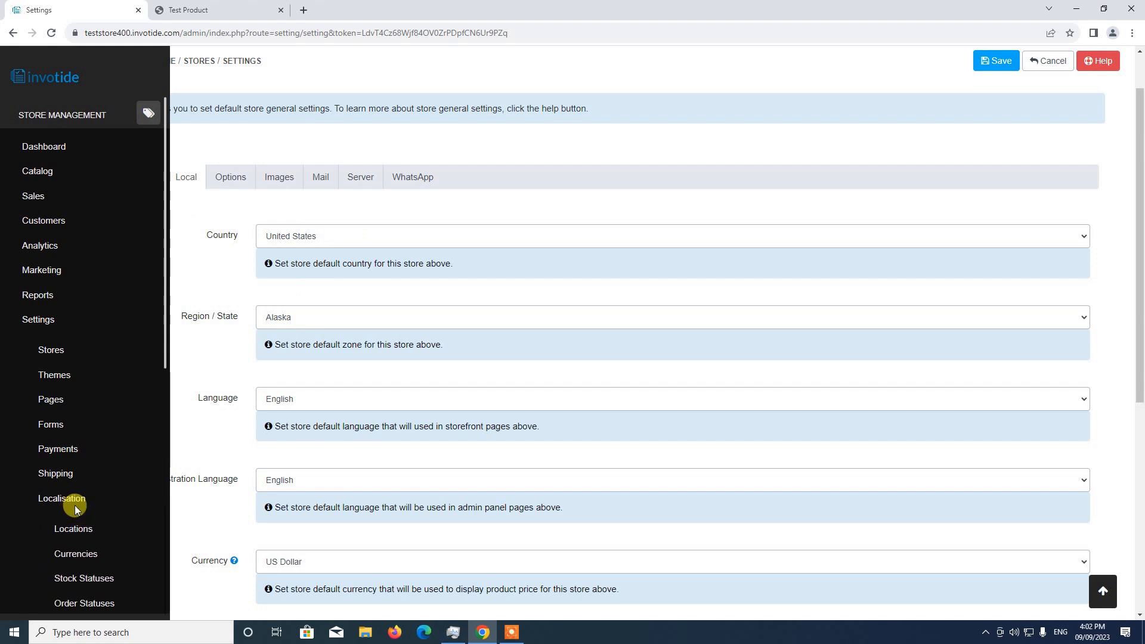
{"action": "scroll", "coordinate": [71, 418], "scroll_direction": "down", "scroll_amount": 5}
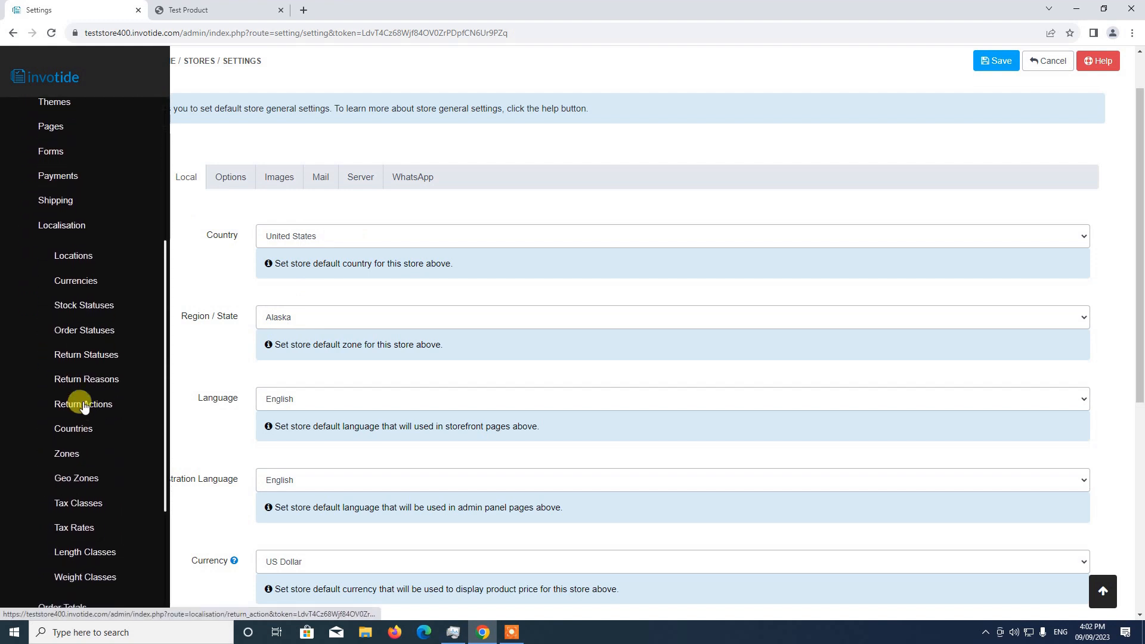
{"action": "left_click", "coordinate": [77, 479]}
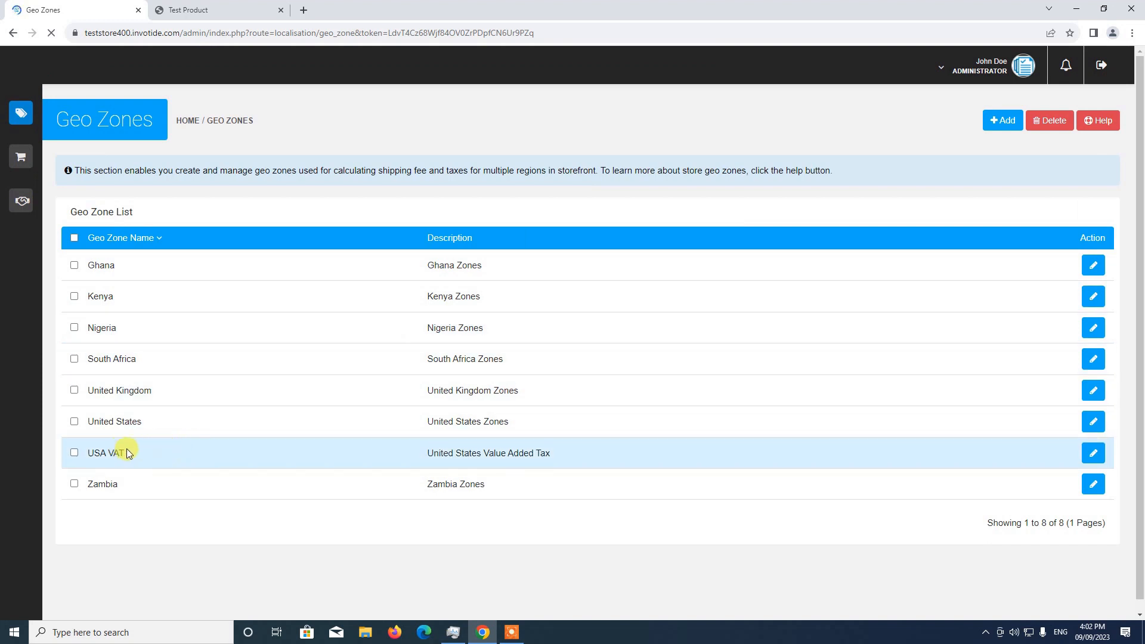
{"action": "left_click", "coordinate": [1094, 454]}
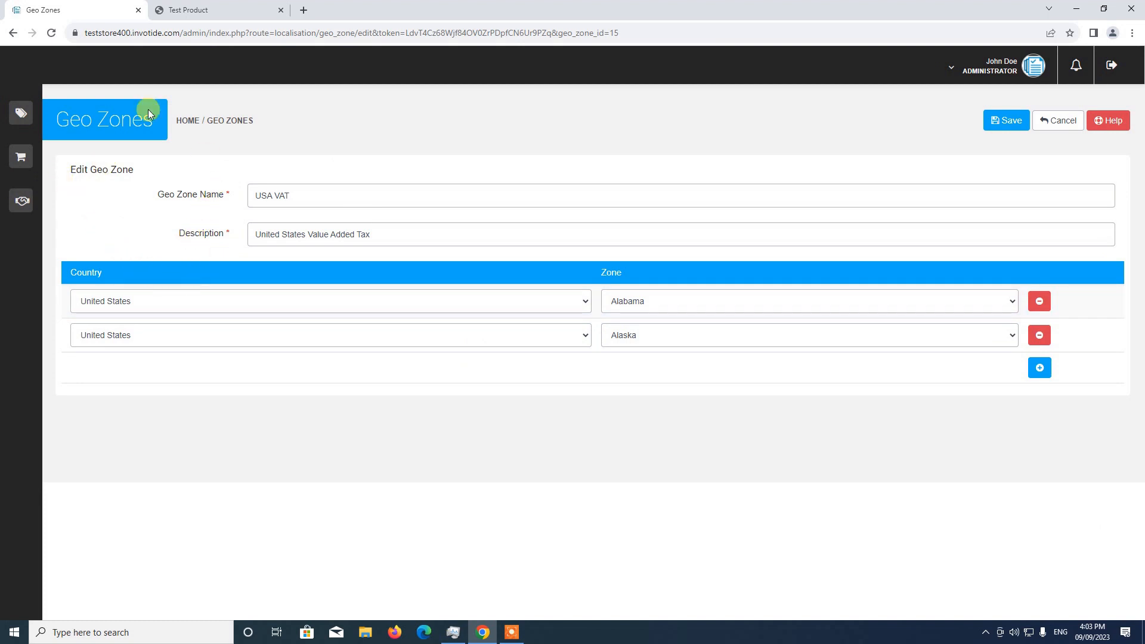
Step: Open the Physical Products tax class for editing from the localisation settings
{"action": "left_click", "coordinate": [48, 120]}
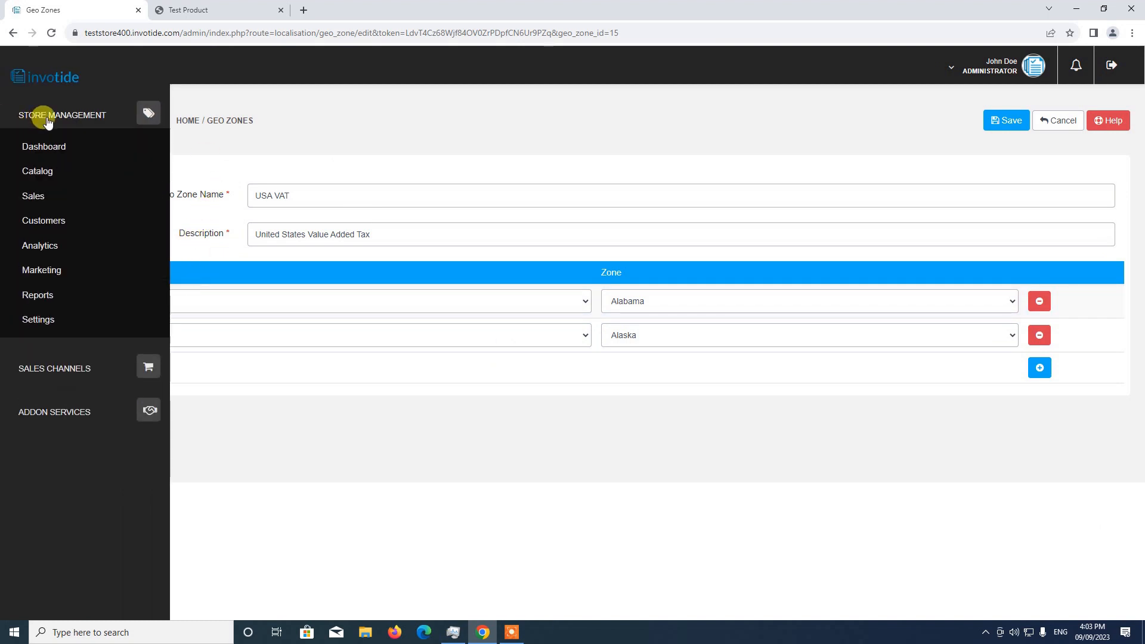
{"action": "left_click", "coordinate": [54, 322]}
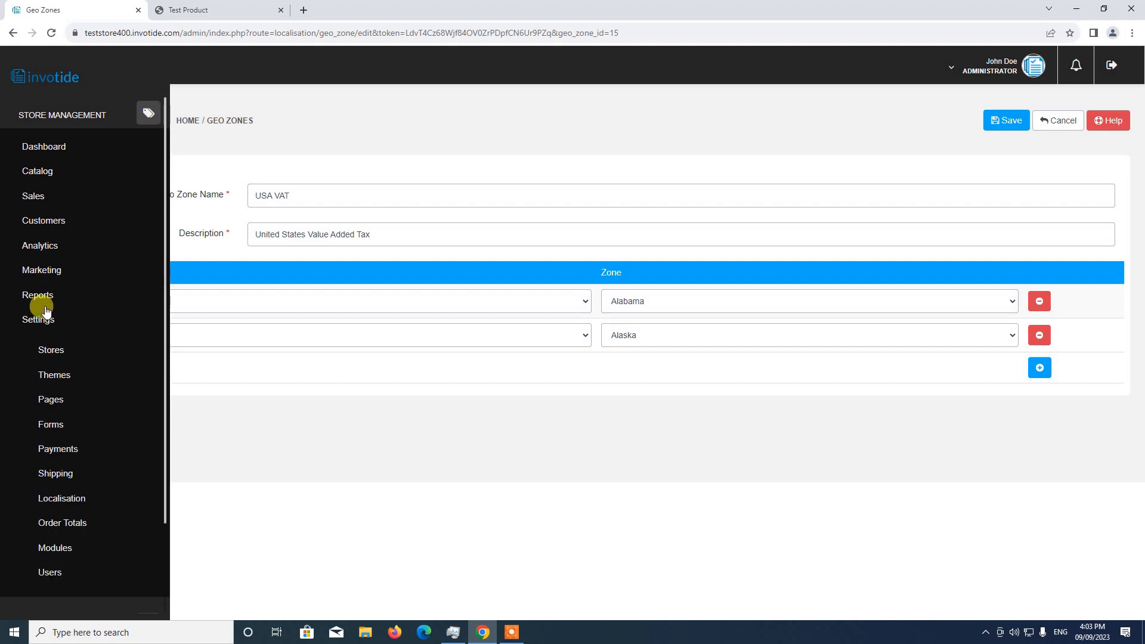
{"action": "left_click", "coordinate": [60, 499]}
{"action": "scroll", "coordinate": [60, 480], "scroll_direction": "down", "scroll_amount": 3}
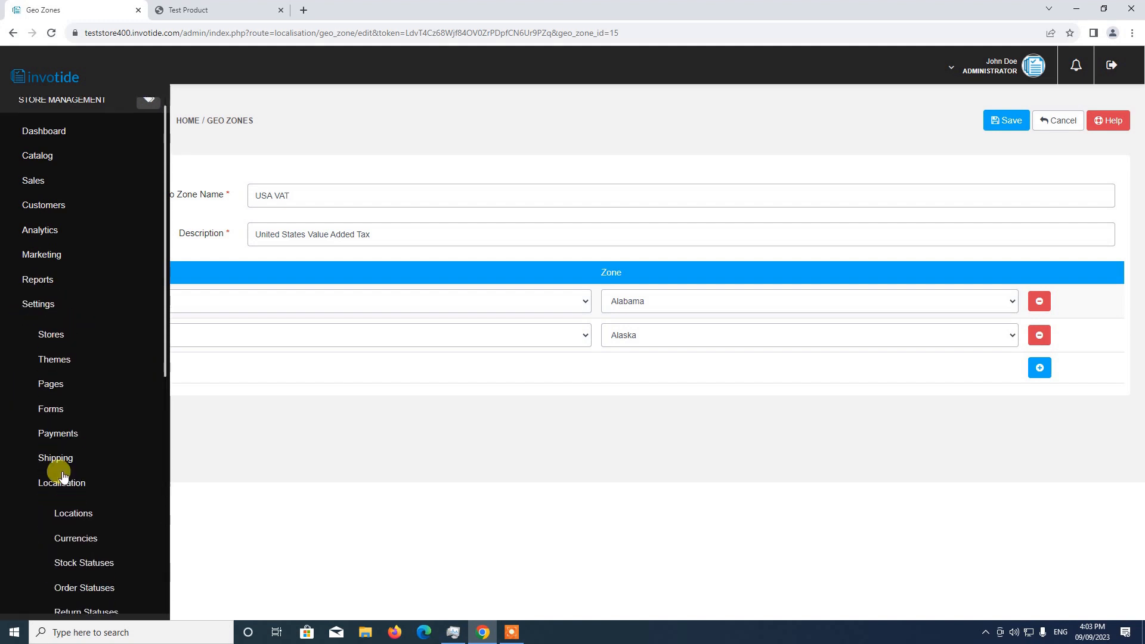
{"action": "scroll", "coordinate": [66, 471], "scroll_direction": "down", "scroll_amount": 1}
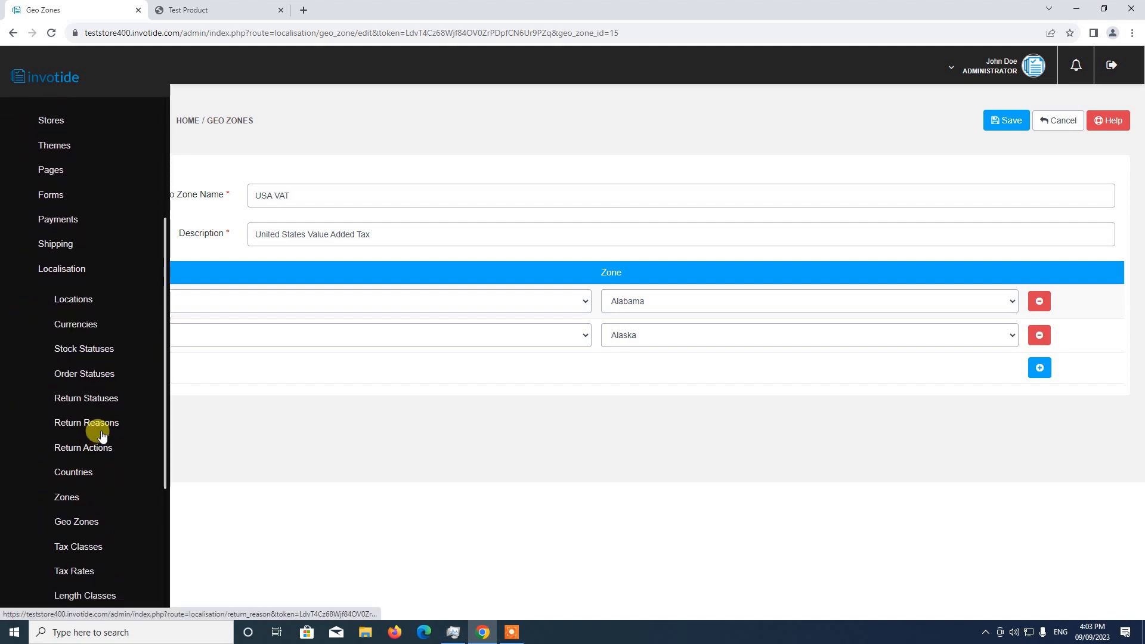
{"action": "scroll", "coordinate": [95, 434], "scroll_direction": "down", "scroll_amount": 3}
{"action": "left_click", "coordinate": [77, 381]}
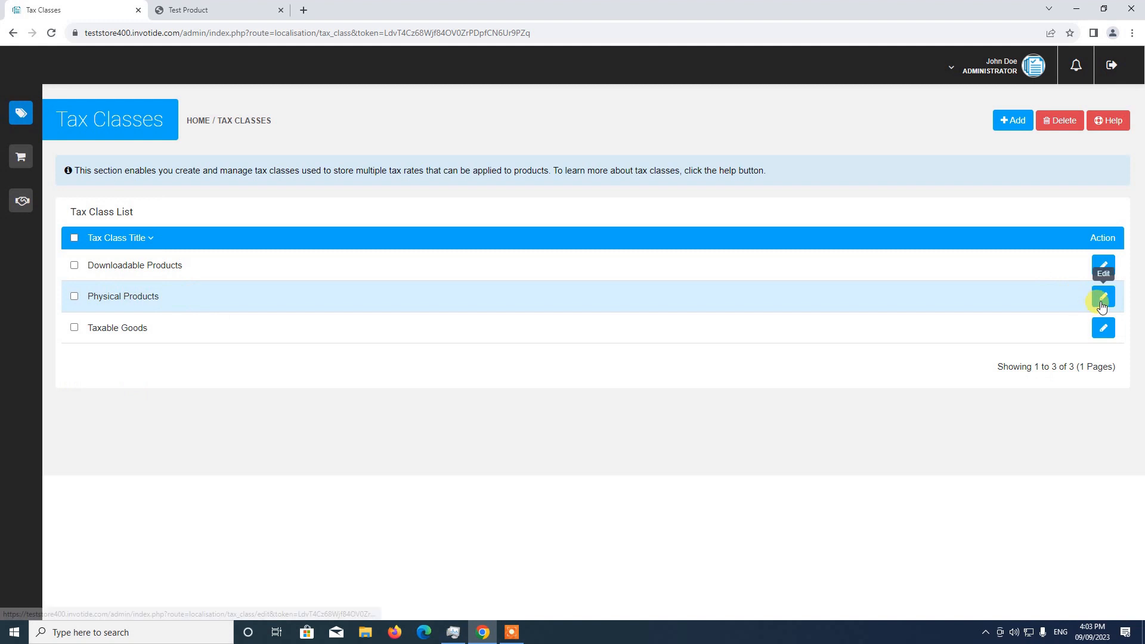
{"action": "left_click", "coordinate": [1103, 299]}
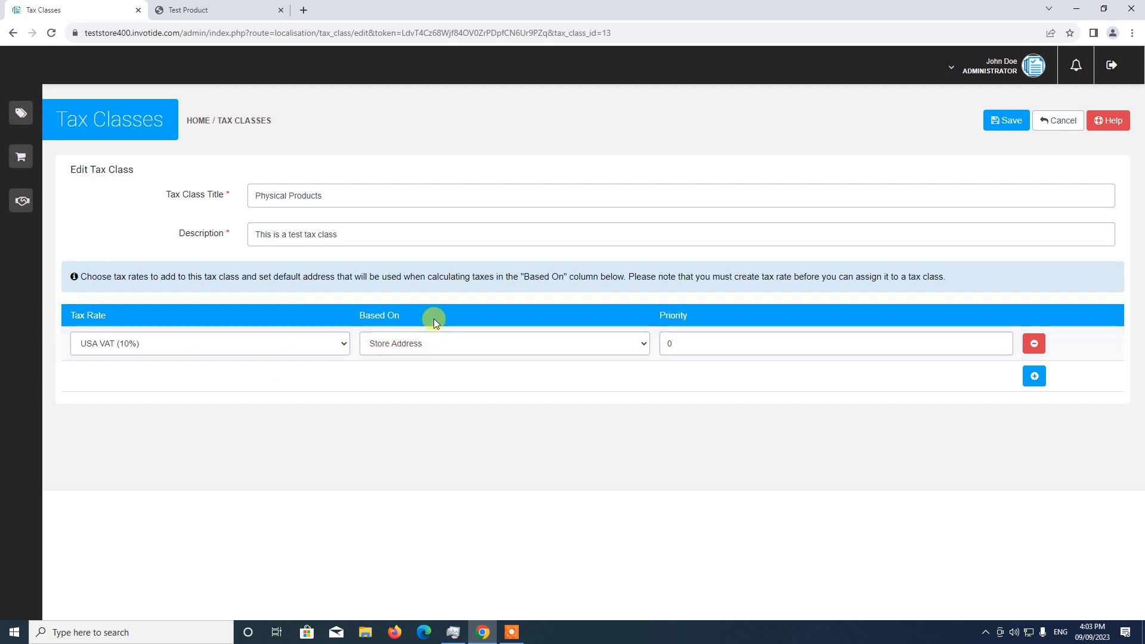
Step: Review the tax rate's Based On options, keeping Store Address, and check Test Product's price on the storefront
{"action": "left_click", "coordinate": [403, 350]}
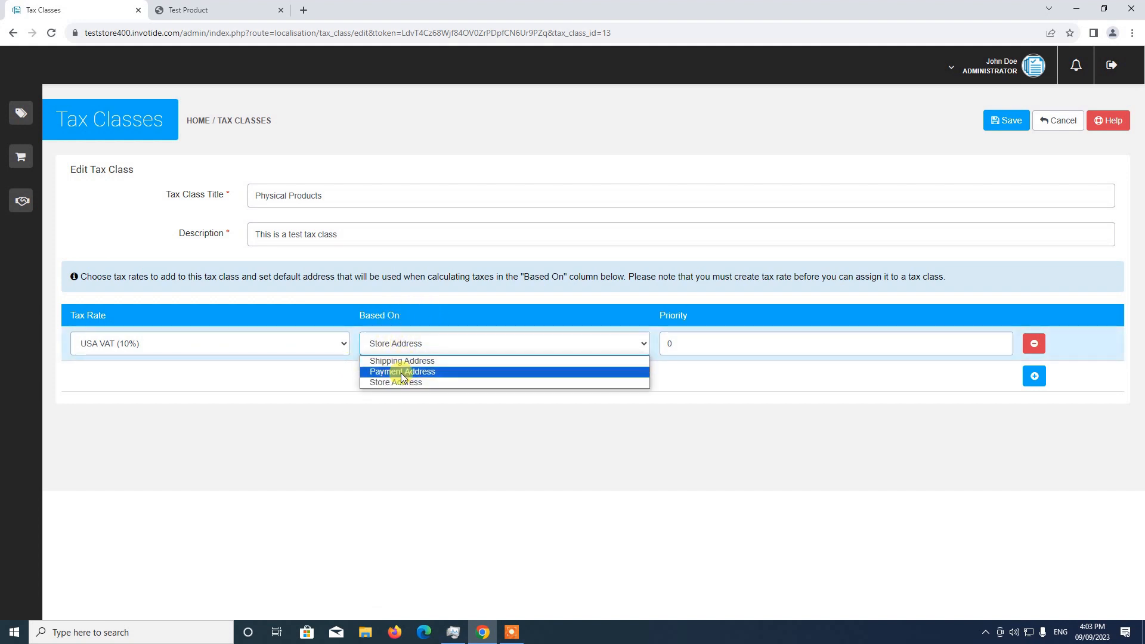
{"action": "left_click", "coordinate": [397, 385]}
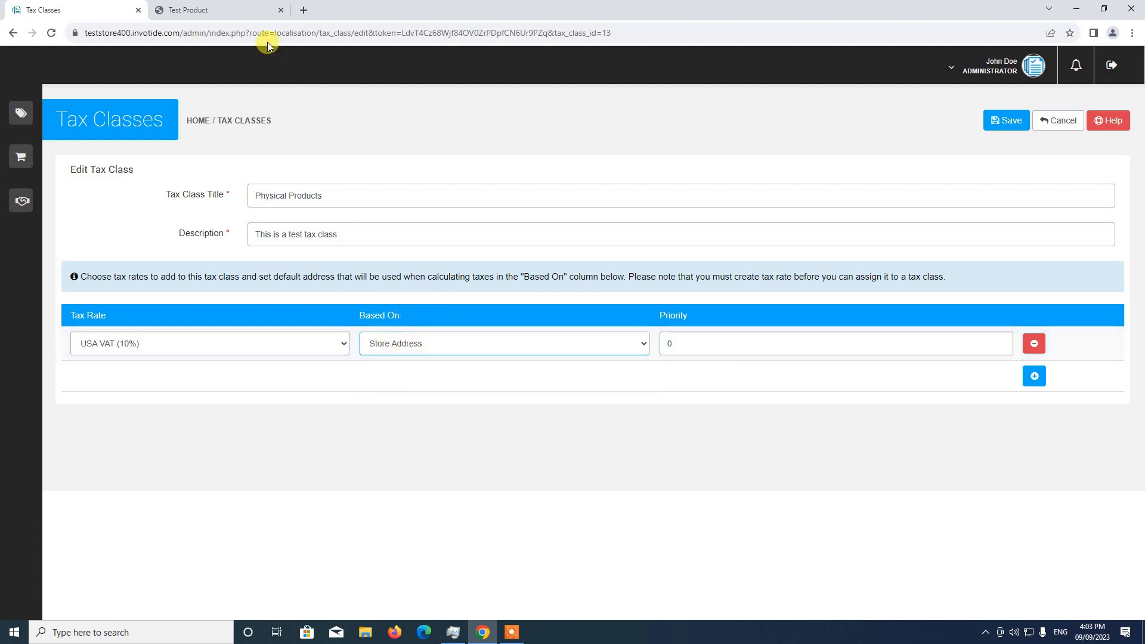
{"action": "left_click", "coordinate": [262, 10]}
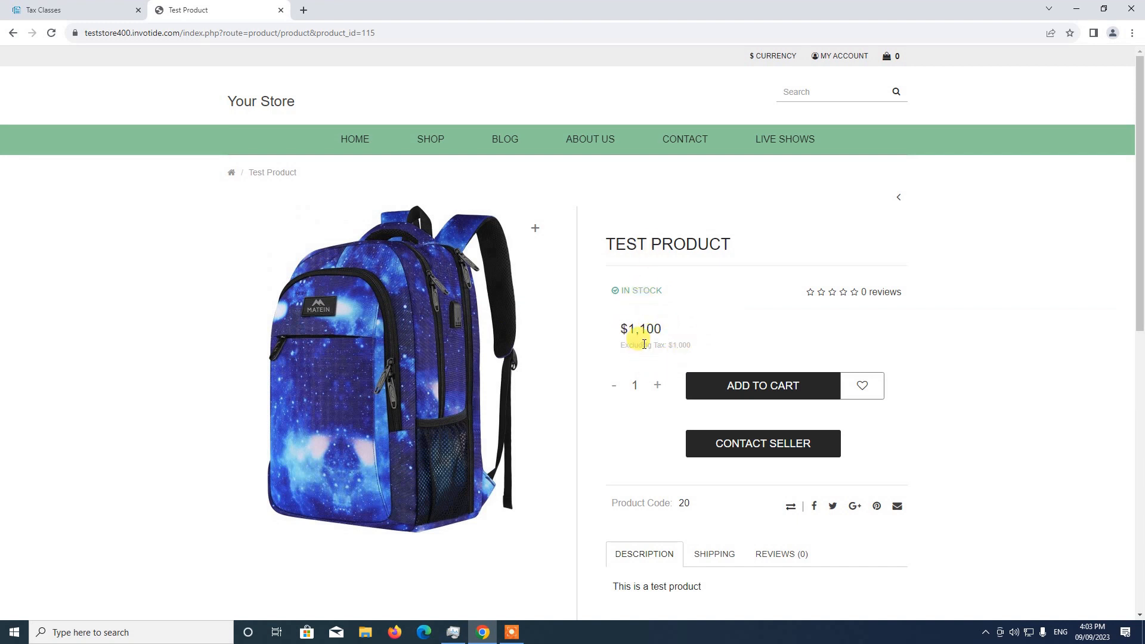
{"action": "left_click", "coordinate": [71, 9]}
Step: Base the USA VAT (10%) rate on Shipping Address in the Physical Products tax class and save it
{"action": "left_click", "coordinate": [399, 349]}
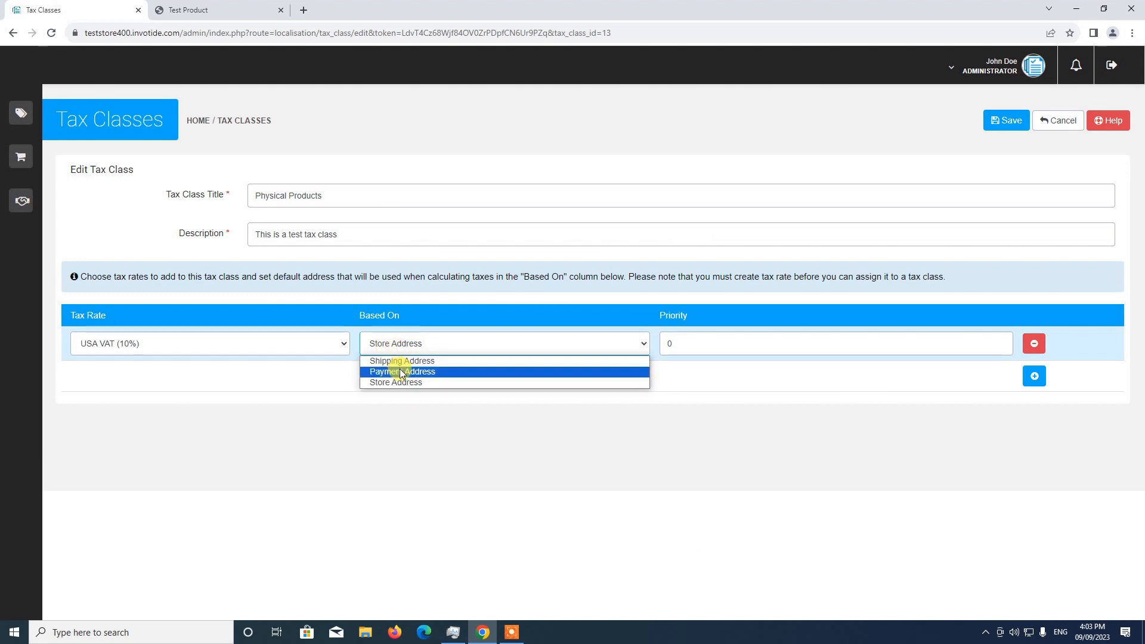
{"action": "left_click", "coordinate": [402, 361]}
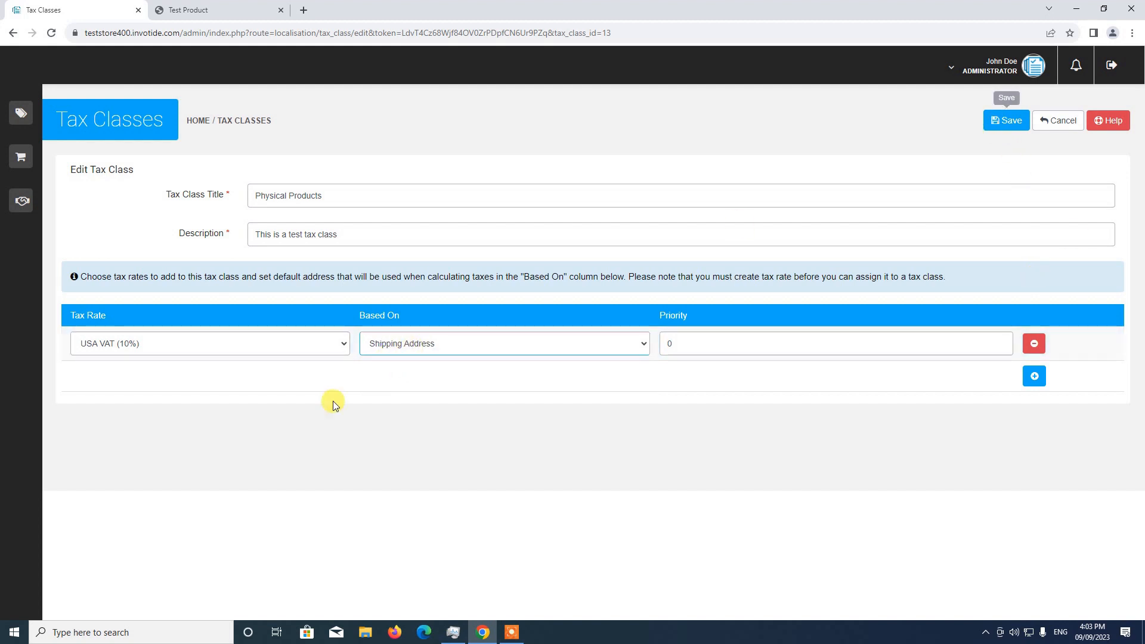
{"action": "left_click", "coordinate": [1006, 120]}
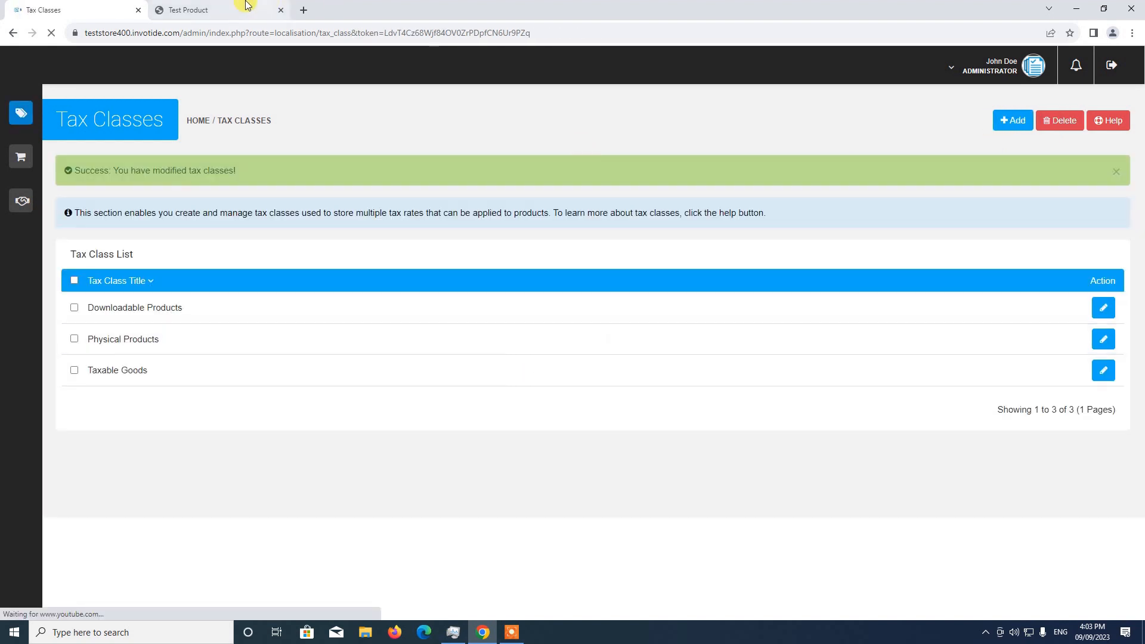
Step: Reload Test Product's storefront page to check its price and show the customer account options
{"action": "left_click", "coordinate": [236, 9]}
{"action": "left_click", "coordinate": [52, 33]}
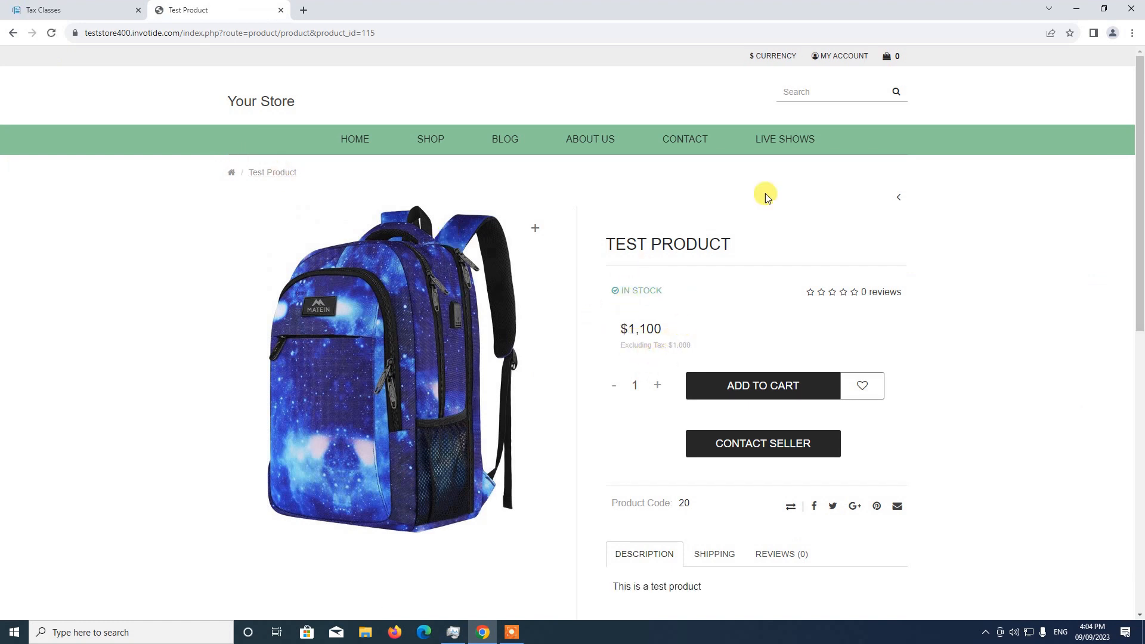
{"action": "left_click", "coordinate": [832, 56]}
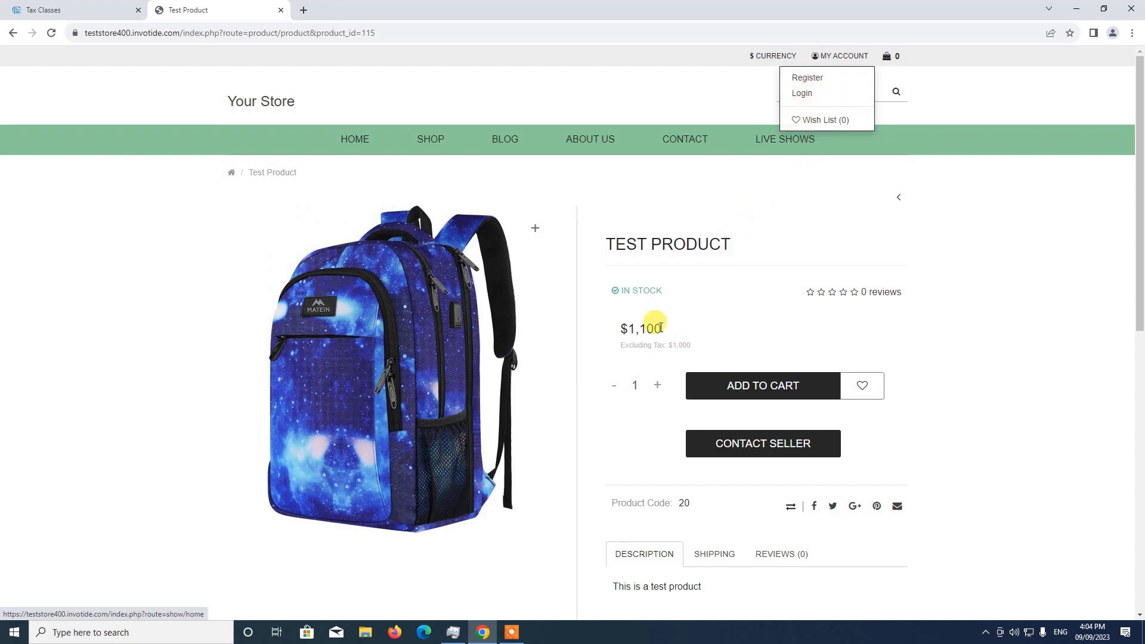
Step: Reopen the Physical Products tax class in the admin and examine the Based On choices for its rate
{"action": "left_click", "coordinate": [76, 9]}
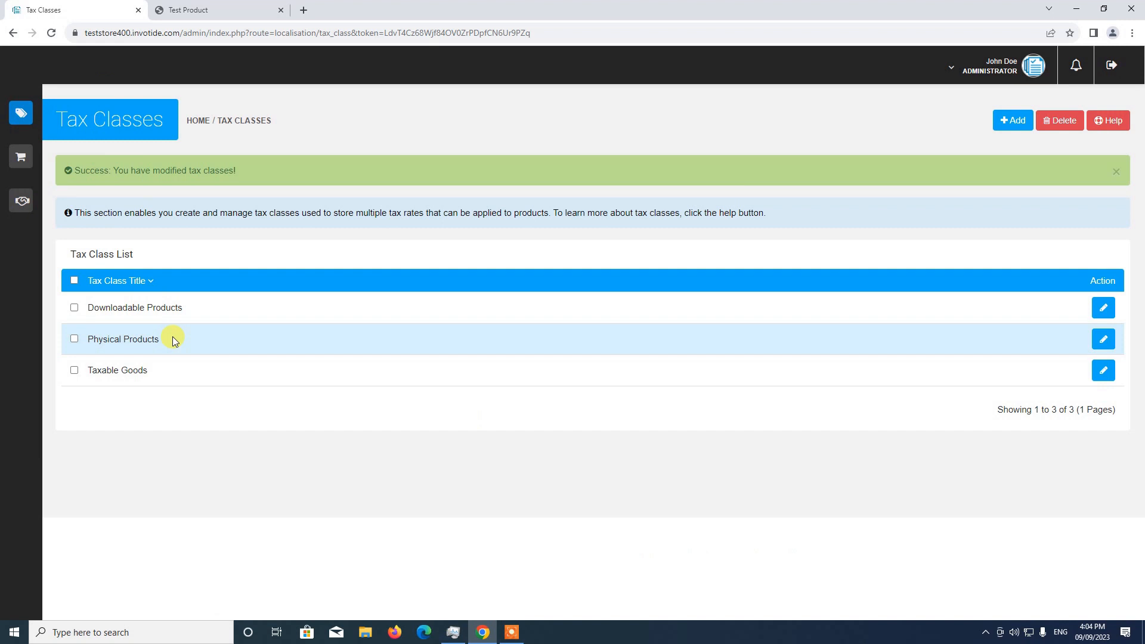
{"action": "left_click", "coordinate": [1104, 338]}
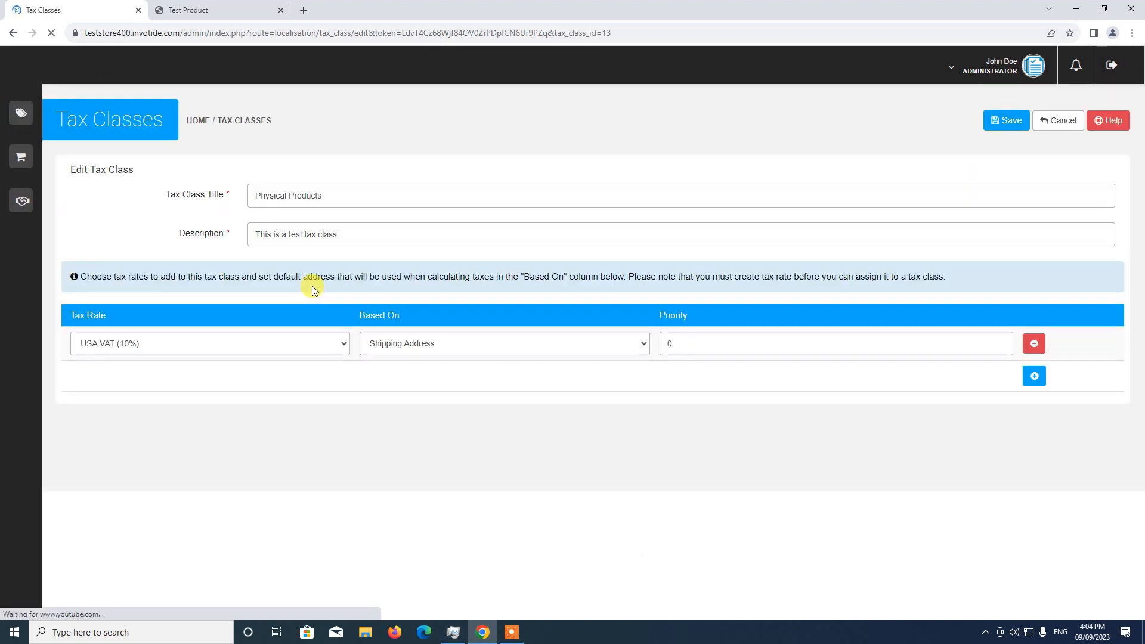
{"action": "left_click", "coordinate": [435, 344]}
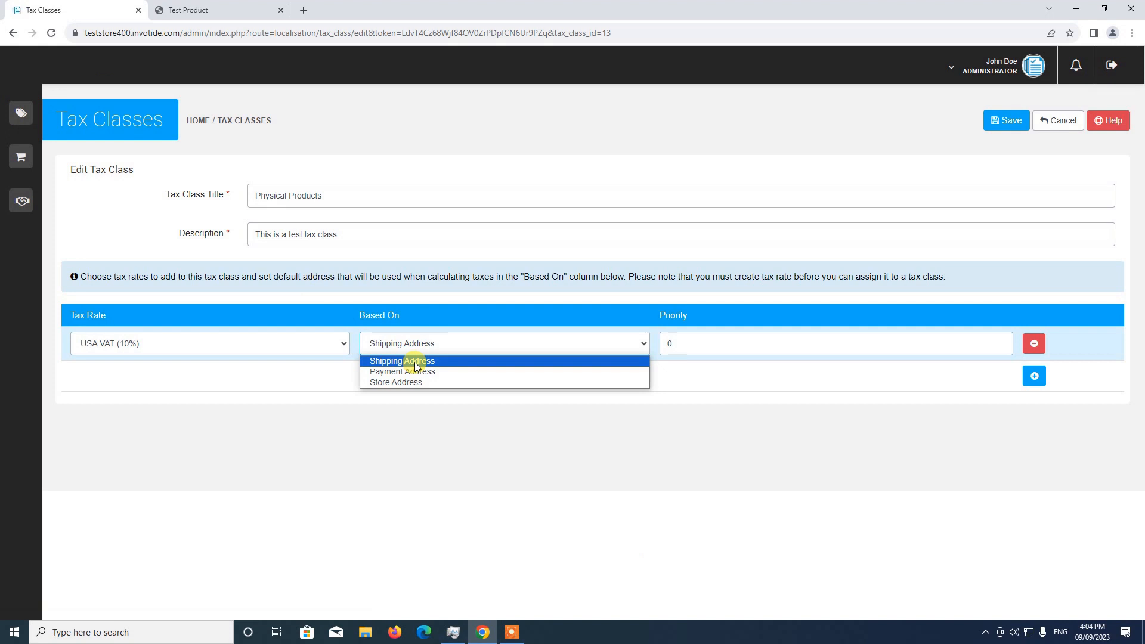
Step: Log in to the storefront as a returning customer with the account e-mail and password
{"action": "left_click", "coordinate": [207, 6]}
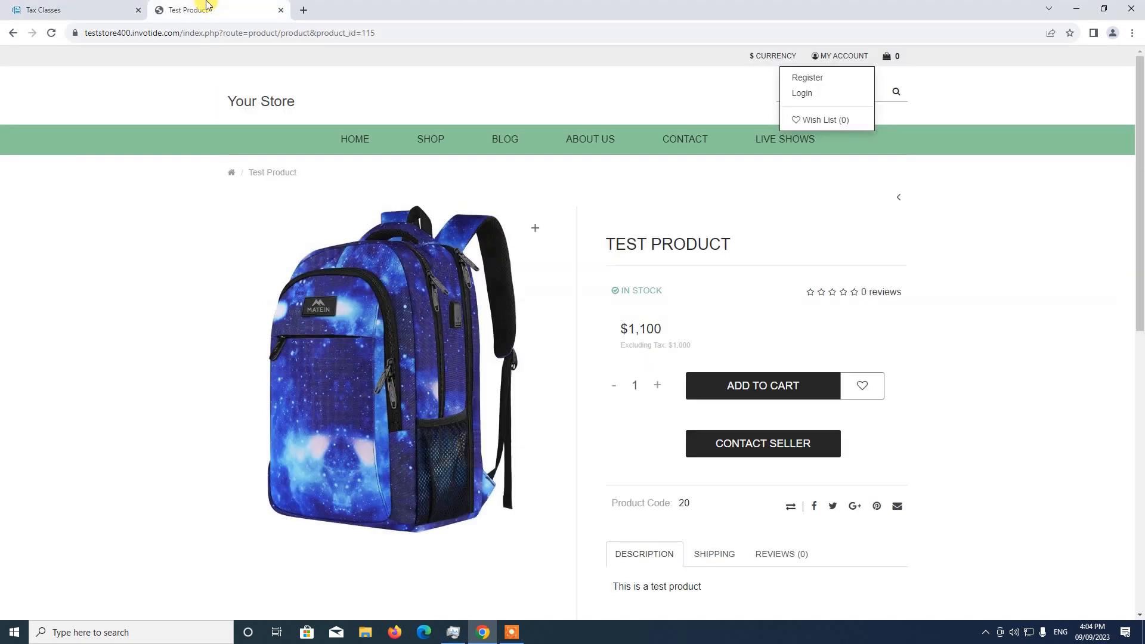
{"action": "left_click", "coordinate": [842, 56]}
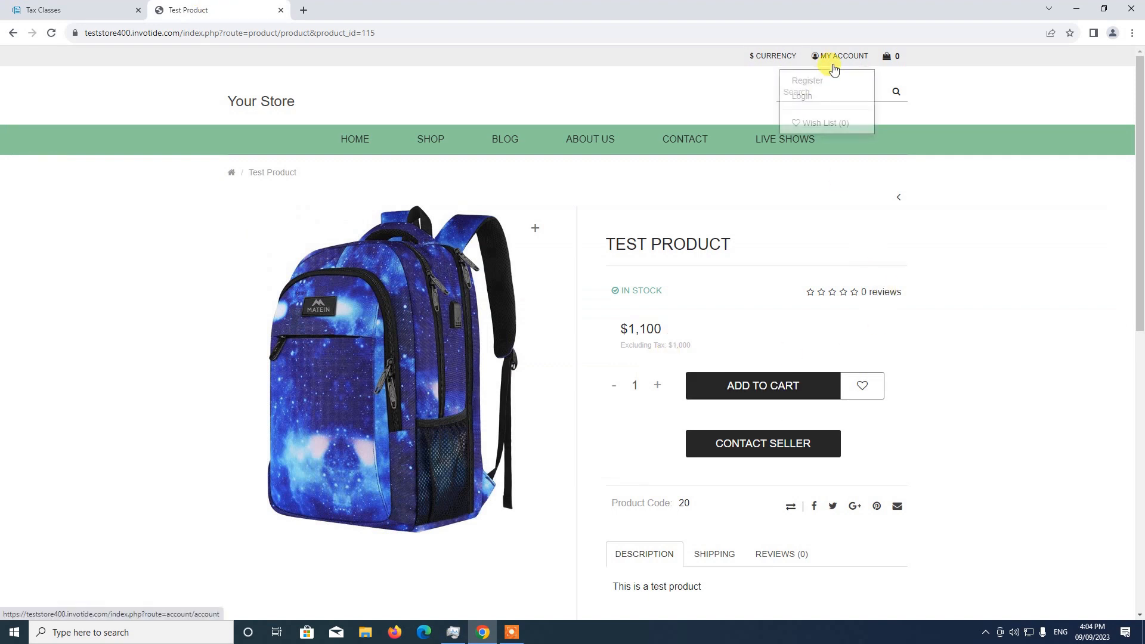
{"action": "left_click", "coordinate": [822, 94]}
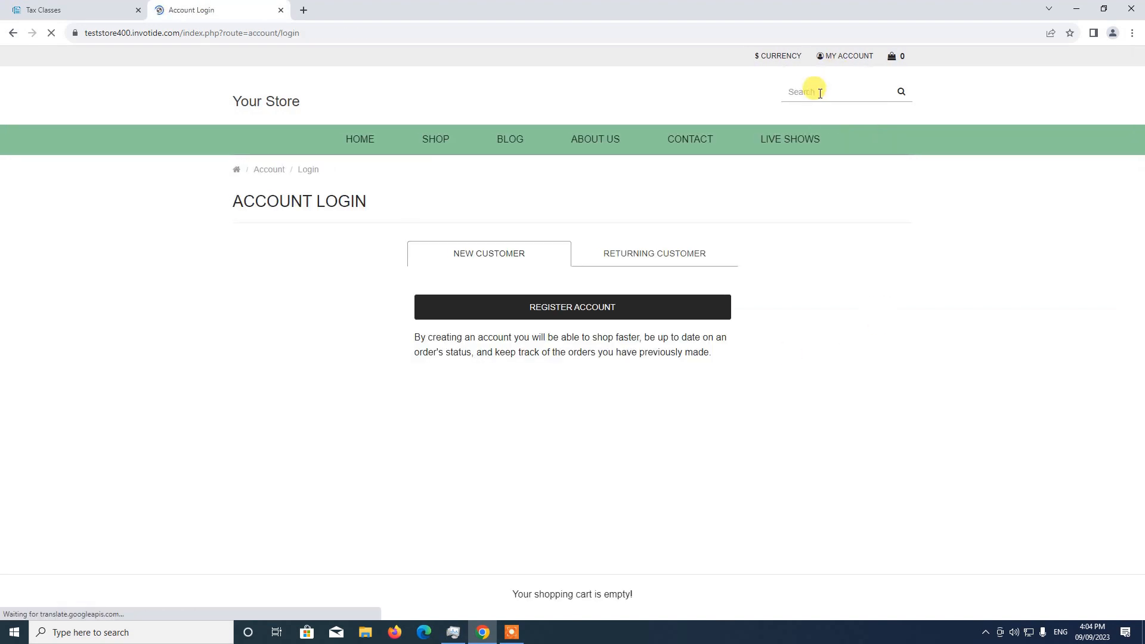
{"action": "left_click", "coordinate": [623, 258]}
{"action": "left_click", "coordinate": [564, 312]}
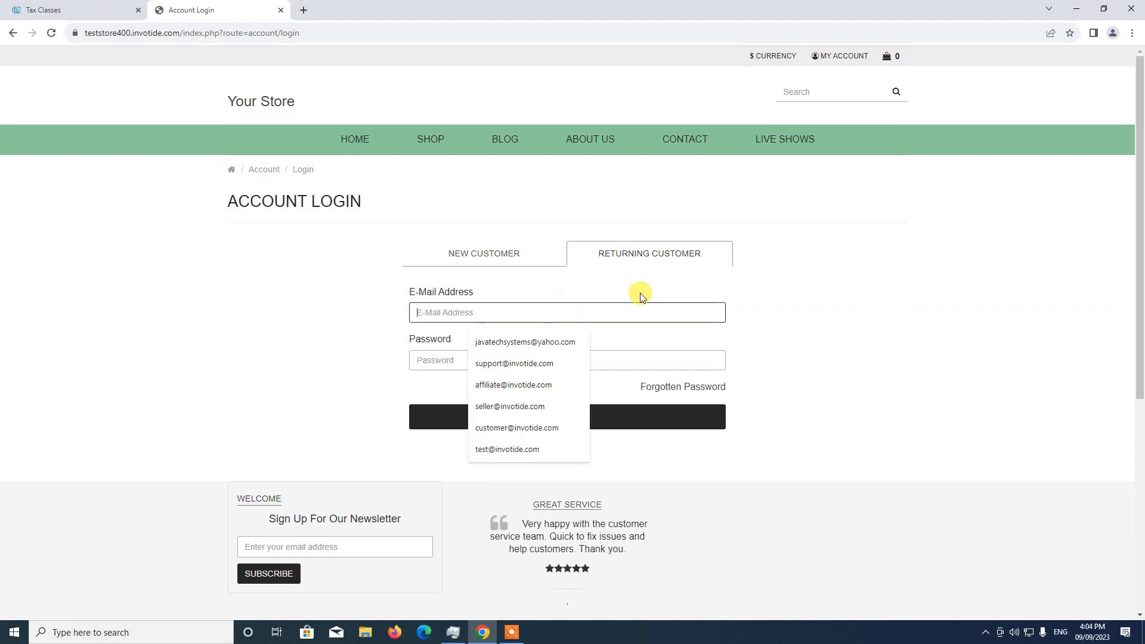
{"action": "left_click", "coordinate": [551, 365]}
{"action": "left_click", "coordinate": [540, 356]}
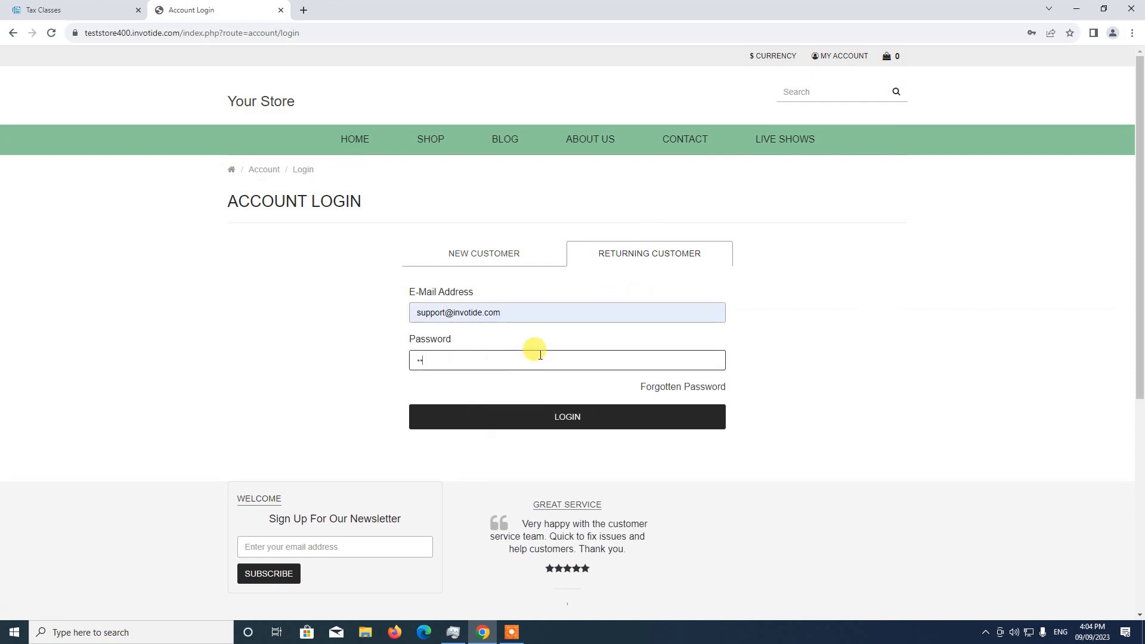
{"action": "type", "text": "••••••••"}
{"action": "left_click", "coordinate": [599, 413]}
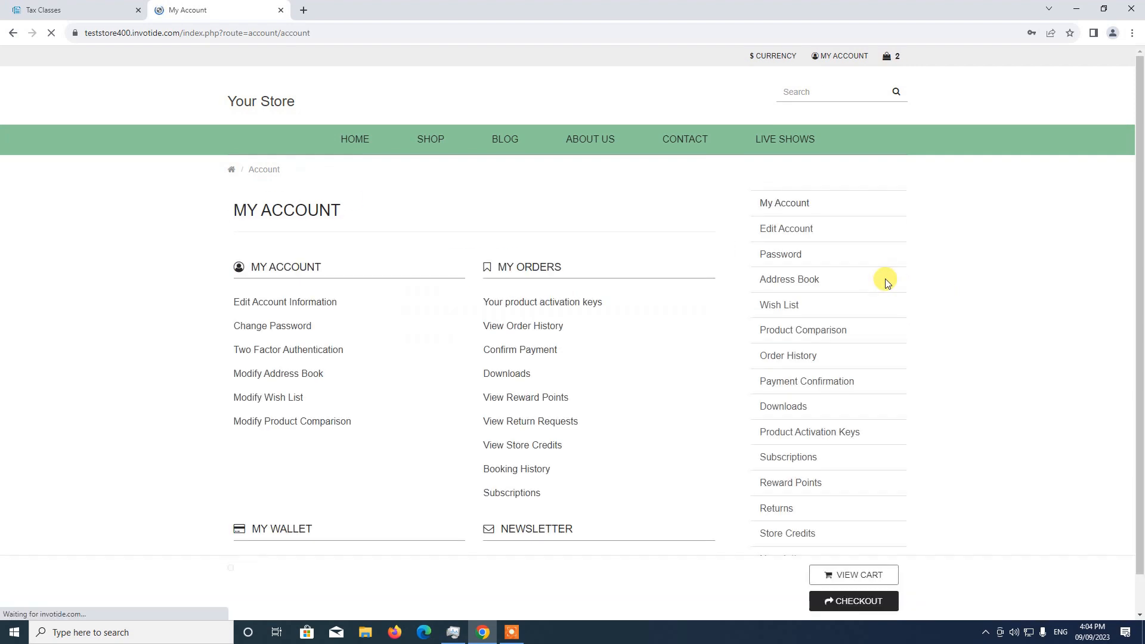
Step: Open Test Product from the storefront home page to check its price while logged in, and return to the Physical Products tax class
{"action": "scroll", "coordinate": [444, 446], "scroll_direction": "down", "scroll_amount": 2}
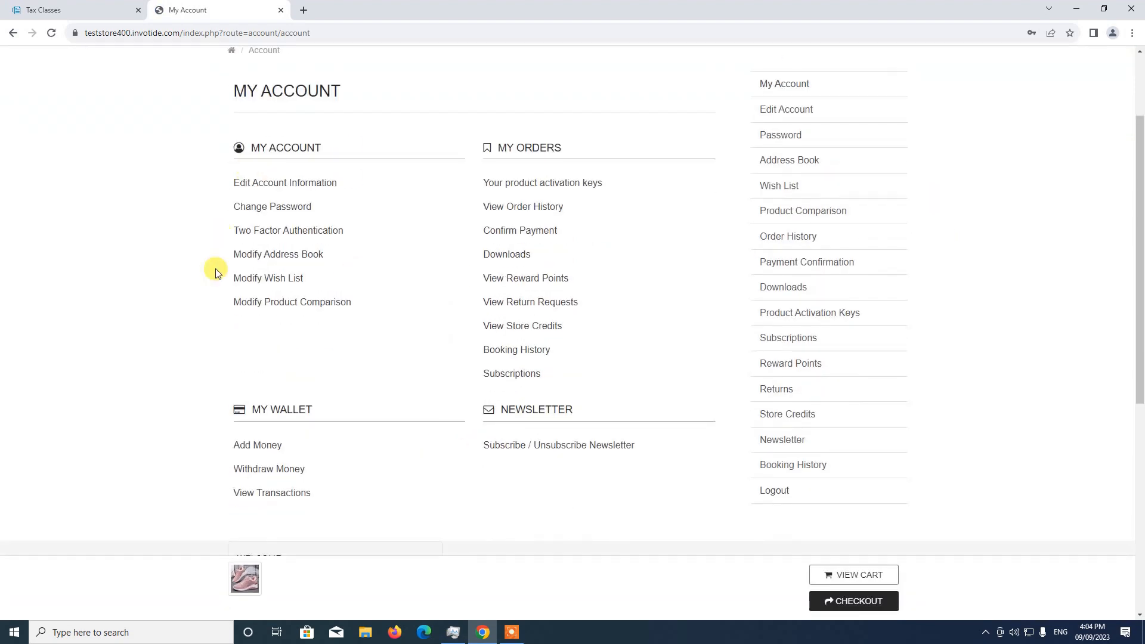
{"action": "scroll", "coordinate": [277, 133], "scroll_direction": "up", "scroll_amount": 2}
{"action": "left_click", "coordinate": [355, 142]}
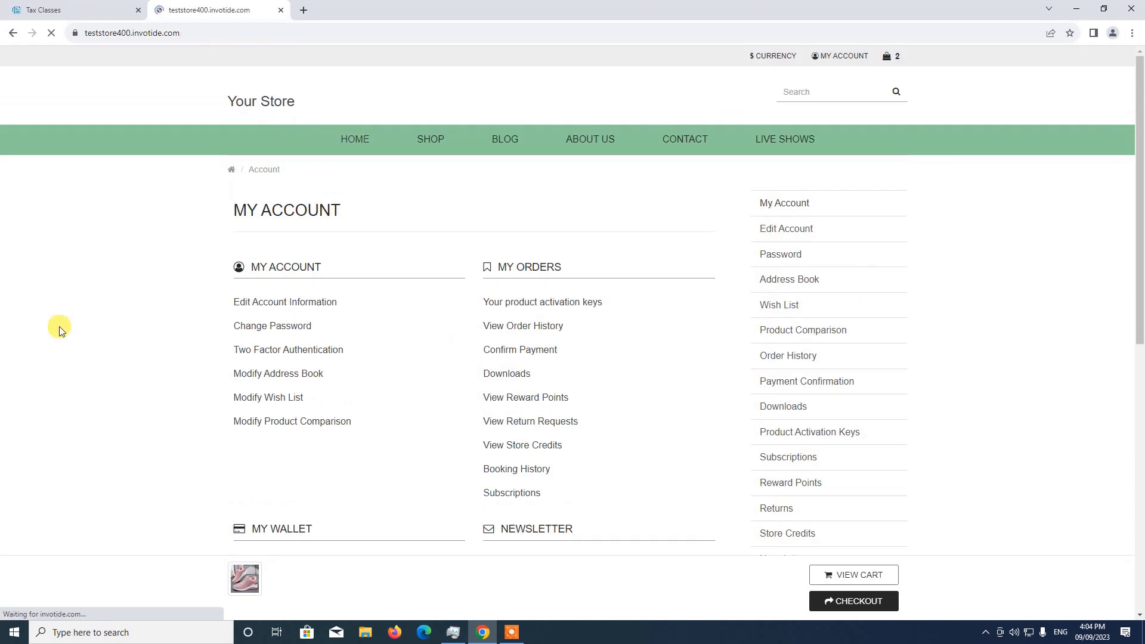
{"action": "scroll", "coordinate": [84, 341], "scroll_direction": "down", "scroll_amount": 6}
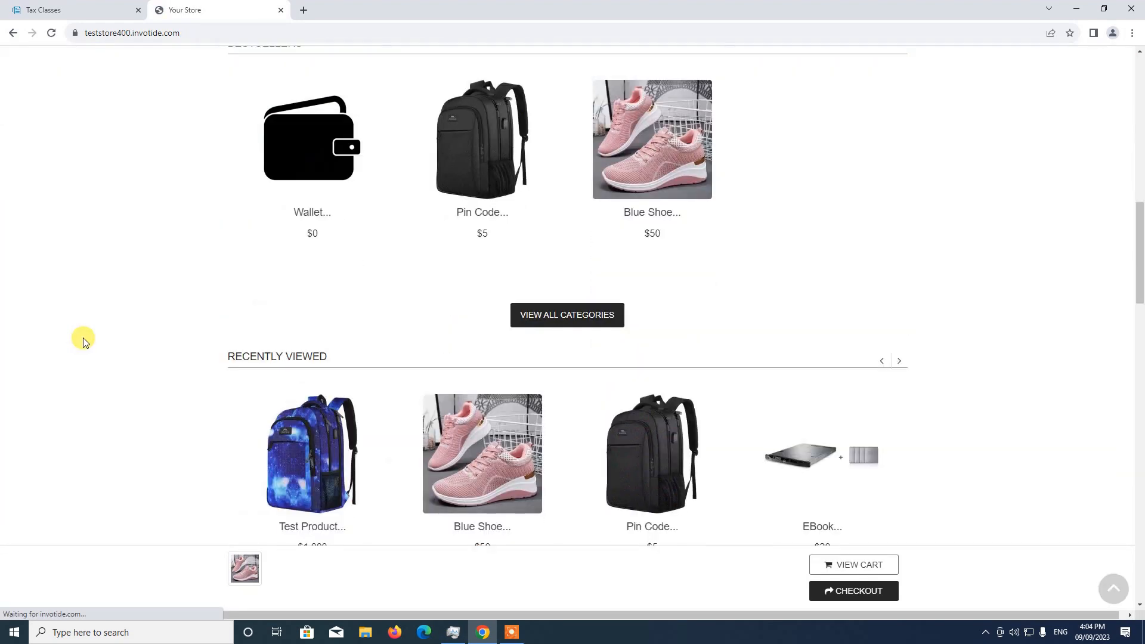
{"action": "left_click", "coordinate": [314, 276]}
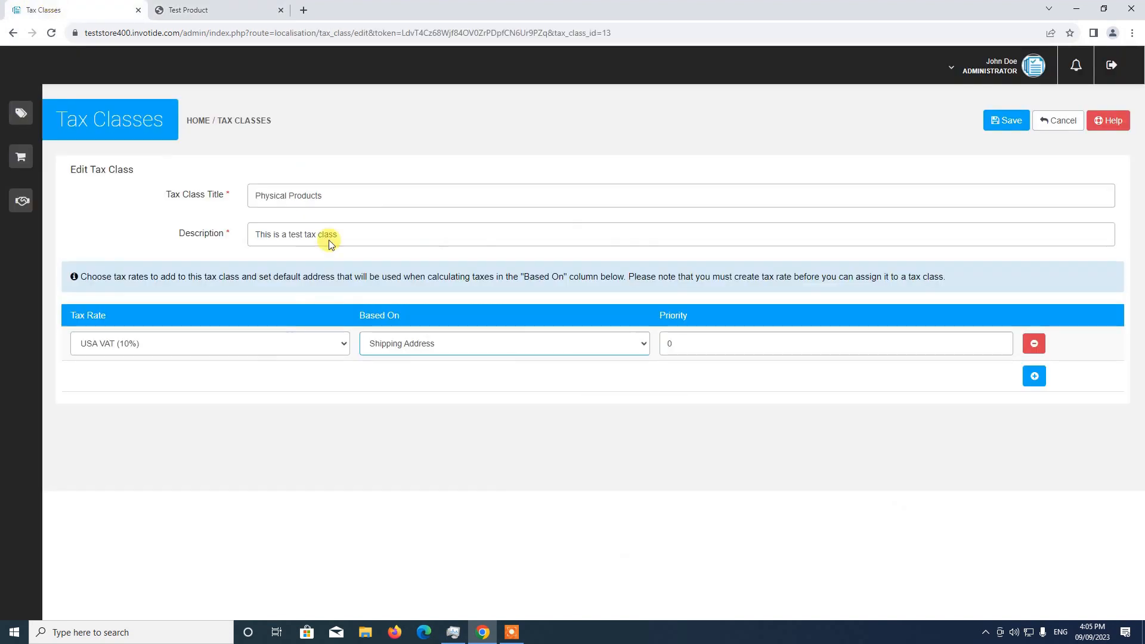
{"action": "left_click", "coordinate": [53, 9]}
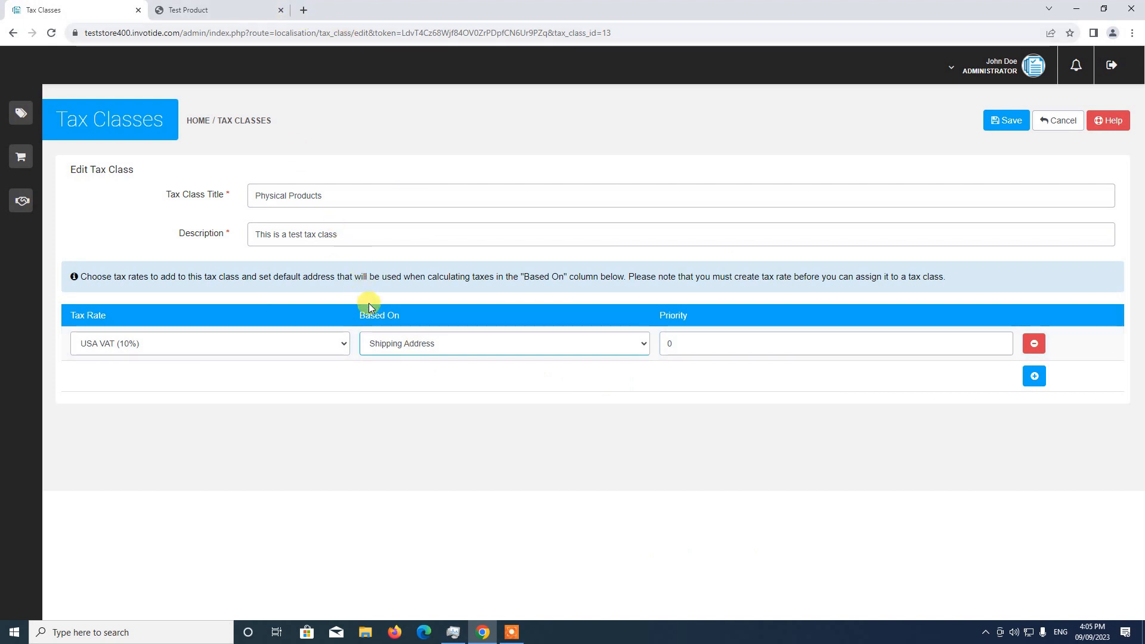
Step: Check Test Product's storefront price and the account options, open the store's Contact Us page, and return to the Physical Products tax class
{"action": "left_click", "coordinate": [228, 13]}
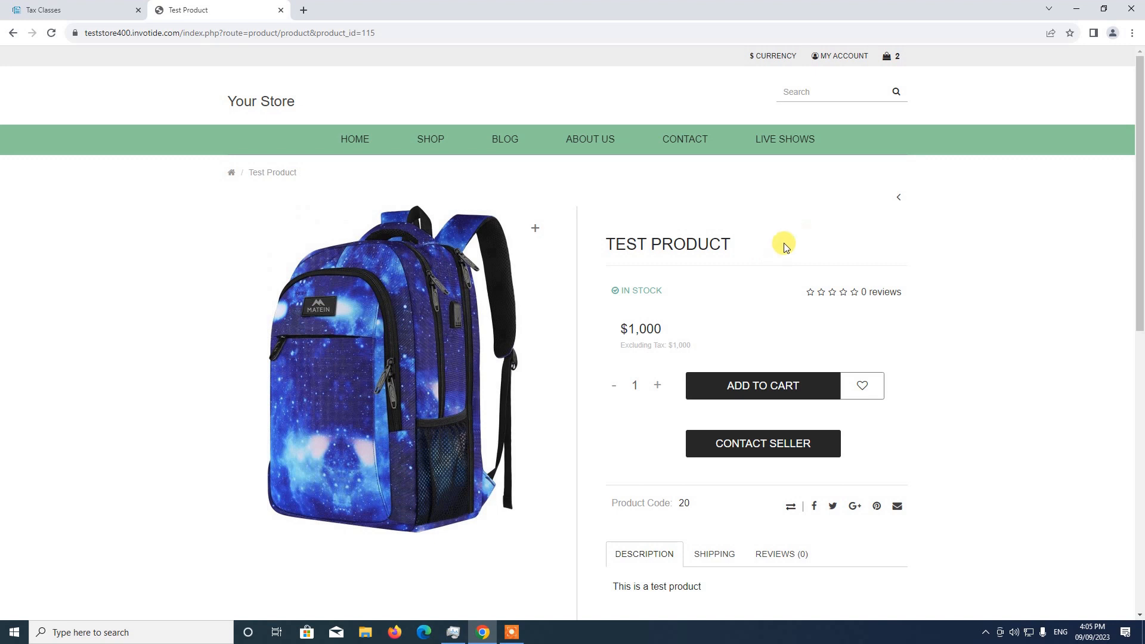
{"action": "left_click", "coordinate": [824, 63]}
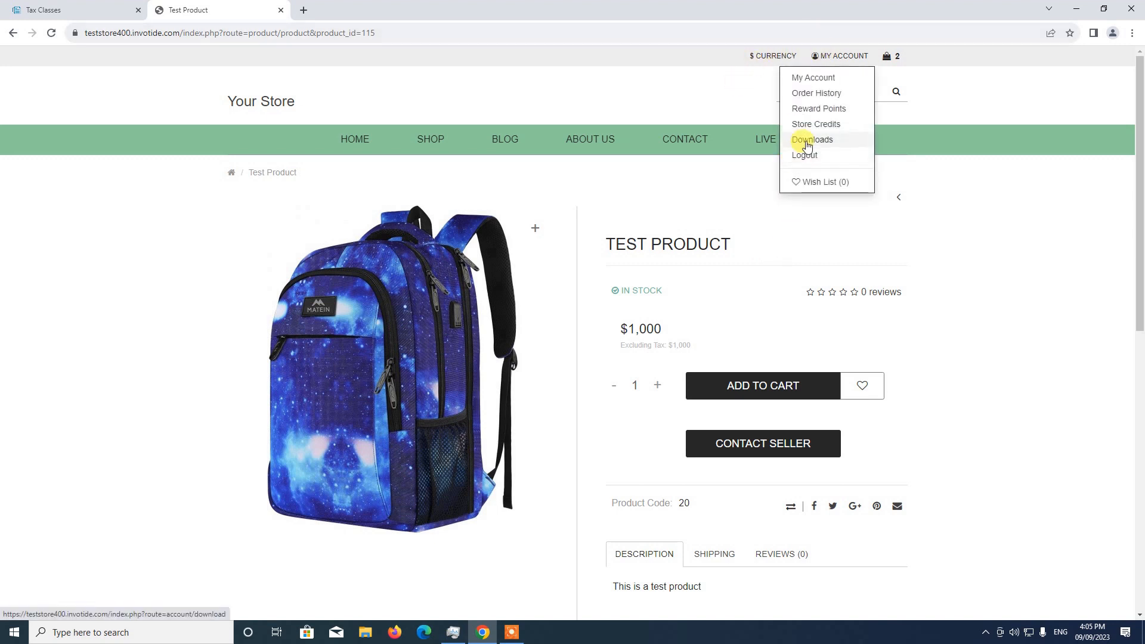
{"action": "left_click", "coordinate": [690, 137]}
{"action": "left_click", "coordinate": [76, 11]}
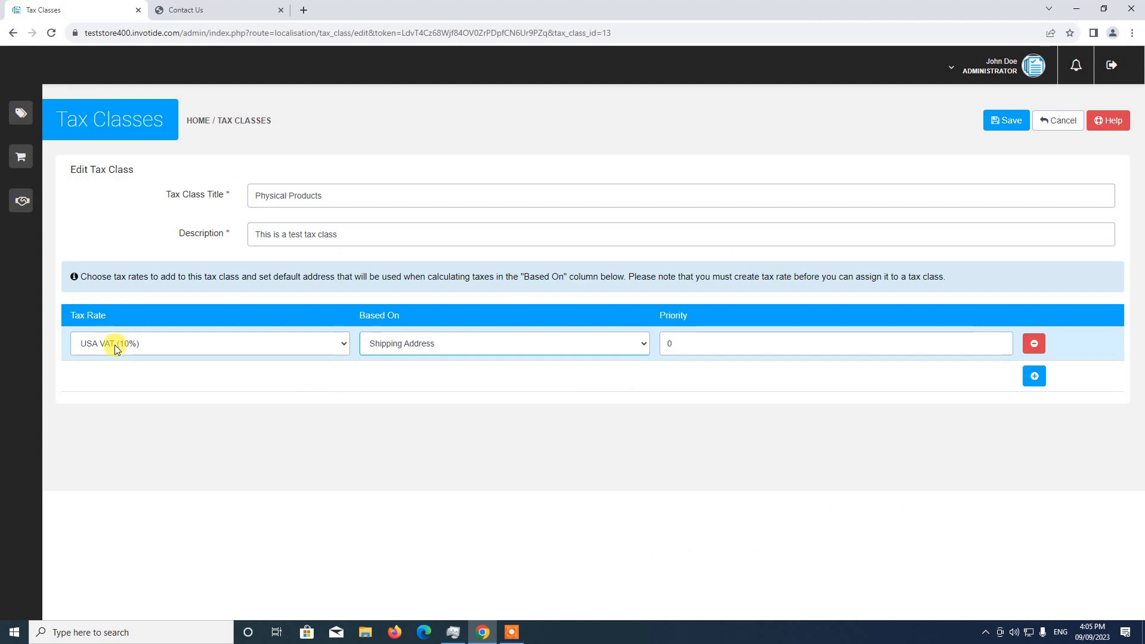
Step: Open the logged-in customer's address book on the storefront to examine the saved address
{"action": "left_click", "coordinate": [215, 10]}
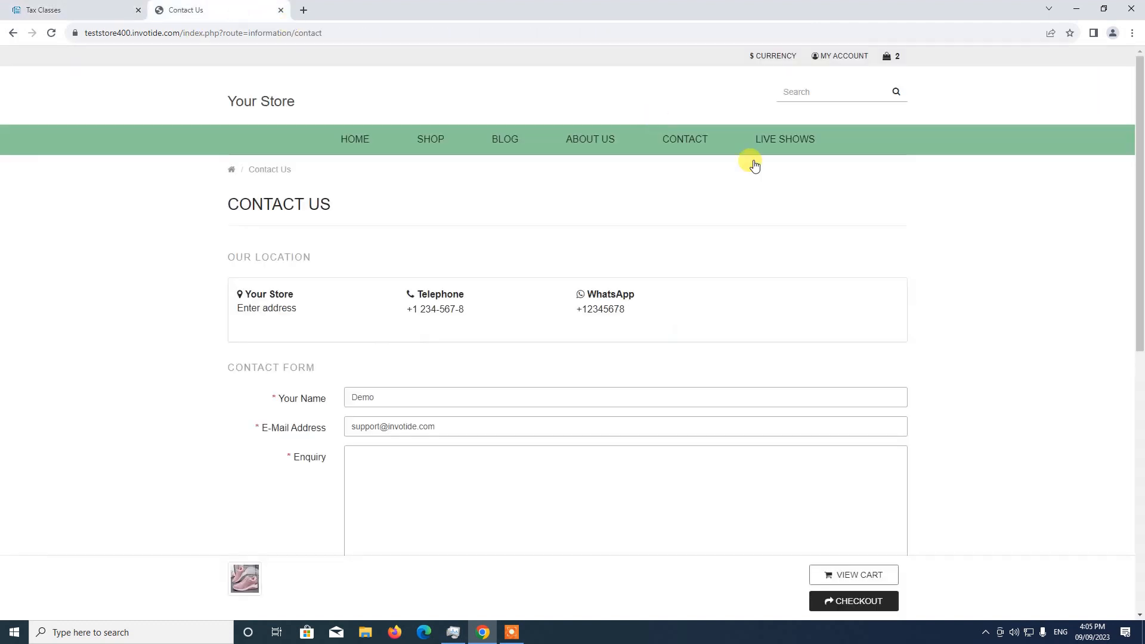
{"action": "left_click", "coordinate": [817, 55]}
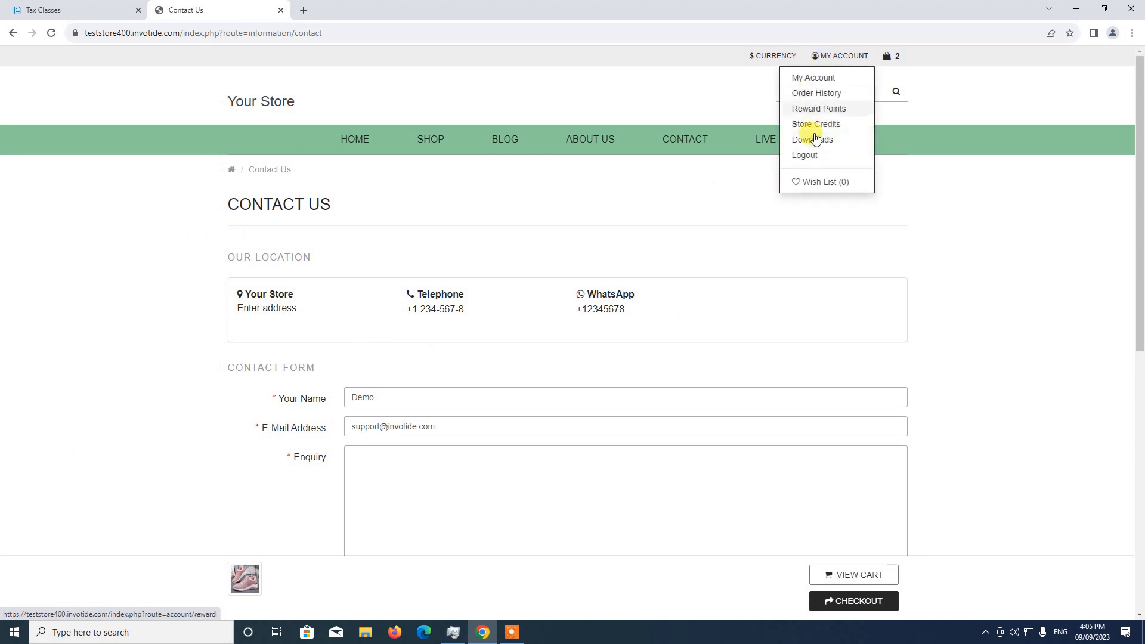
{"action": "left_click", "coordinate": [822, 81]}
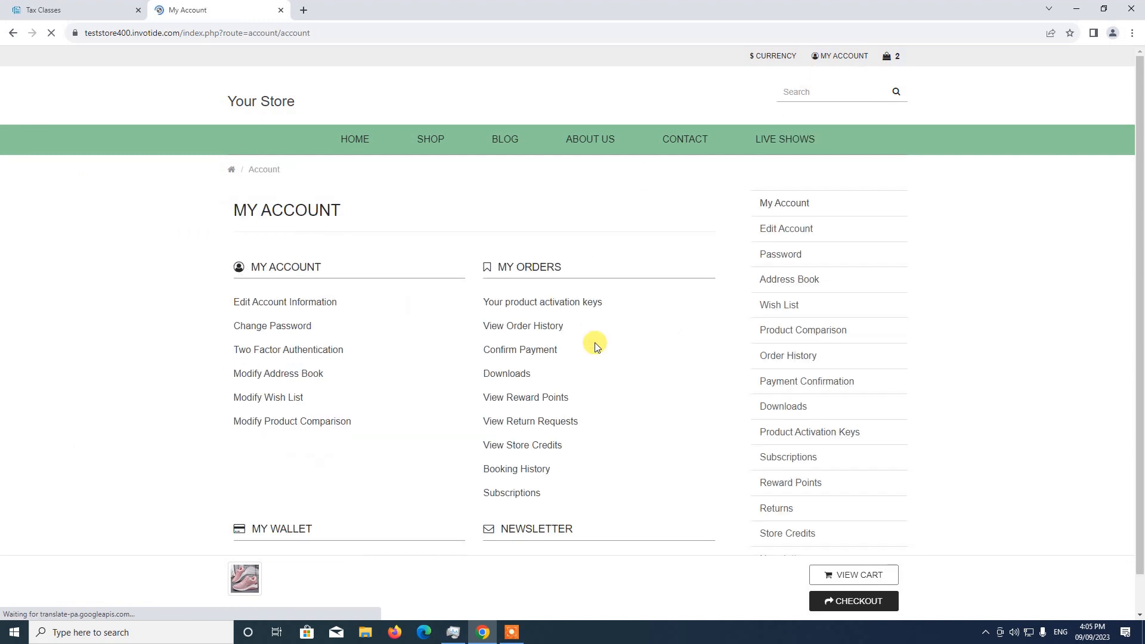
{"action": "scroll", "coordinate": [596, 327], "scroll_direction": "down", "scroll_amount": 1}
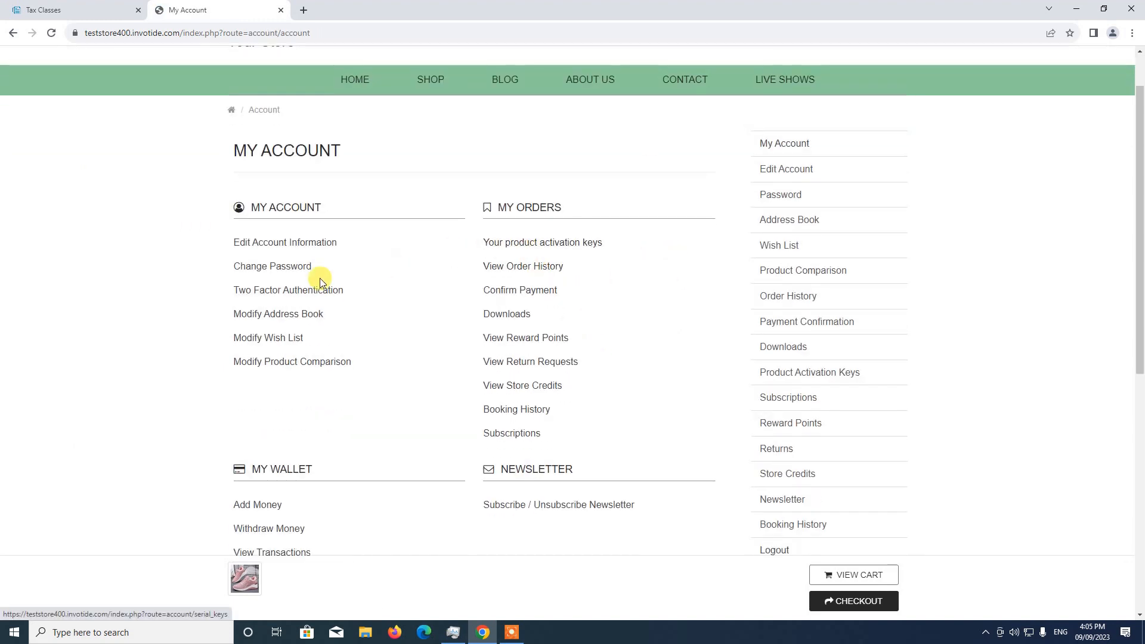
{"action": "left_click", "coordinate": [273, 322]}
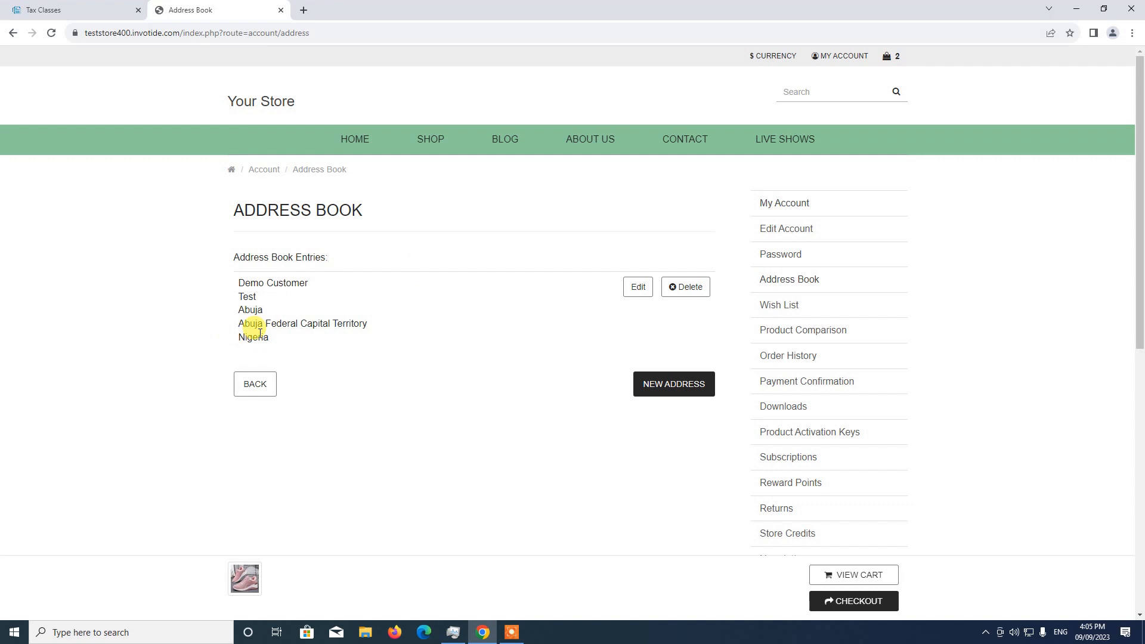
Step: Open the USA VAT geo zone for editing in the admin and compare its zones with the customer's address book entry
{"action": "left_click", "coordinate": [102, 7]}
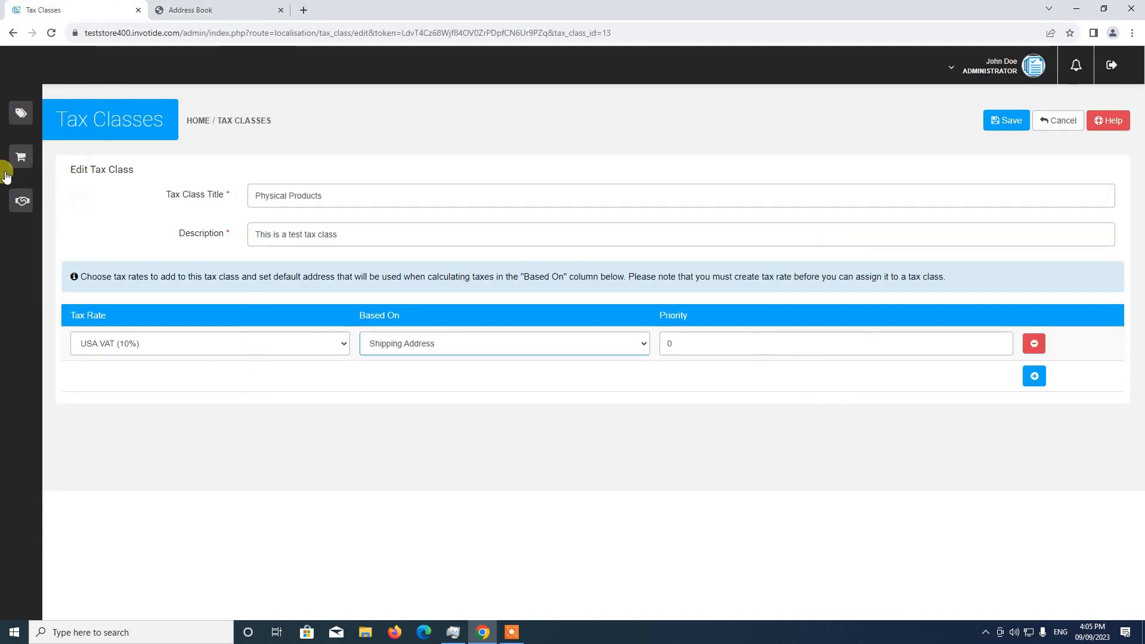
{"action": "mouse_move", "coordinate": [43, 113]}
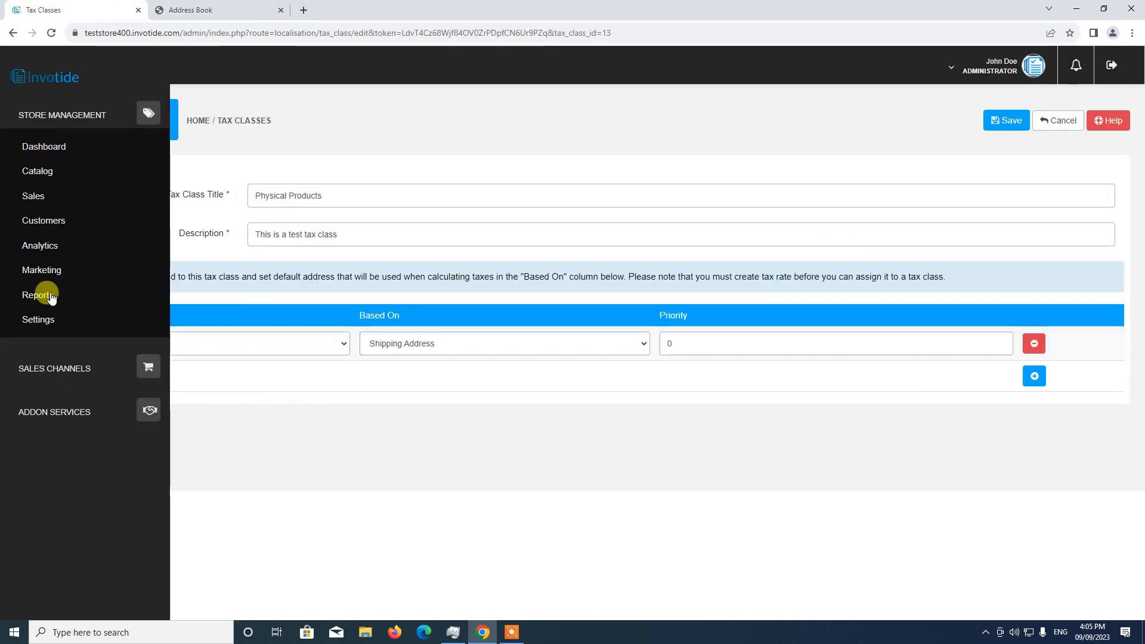
{"action": "left_click", "coordinate": [46, 320]}
{"action": "scroll", "coordinate": [60, 346], "scroll_direction": "down", "scroll_amount": 2}
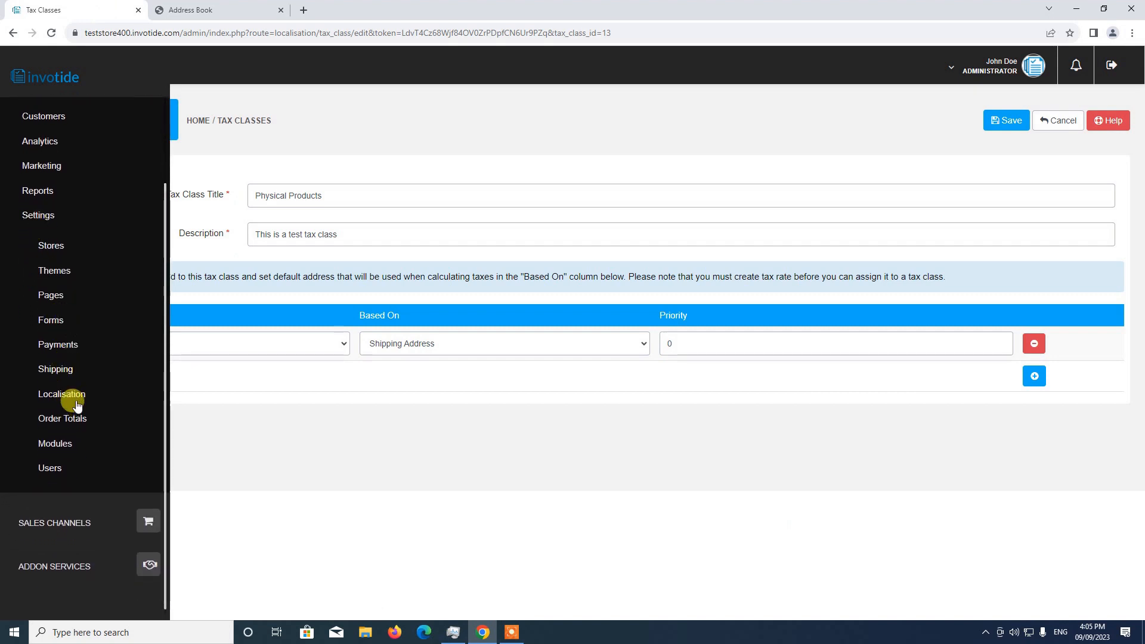
{"action": "left_click", "coordinate": [77, 398]}
{"action": "scroll", "coordinate": [78, 358], "scroll_direction": "down", "scroll_amount": 2}
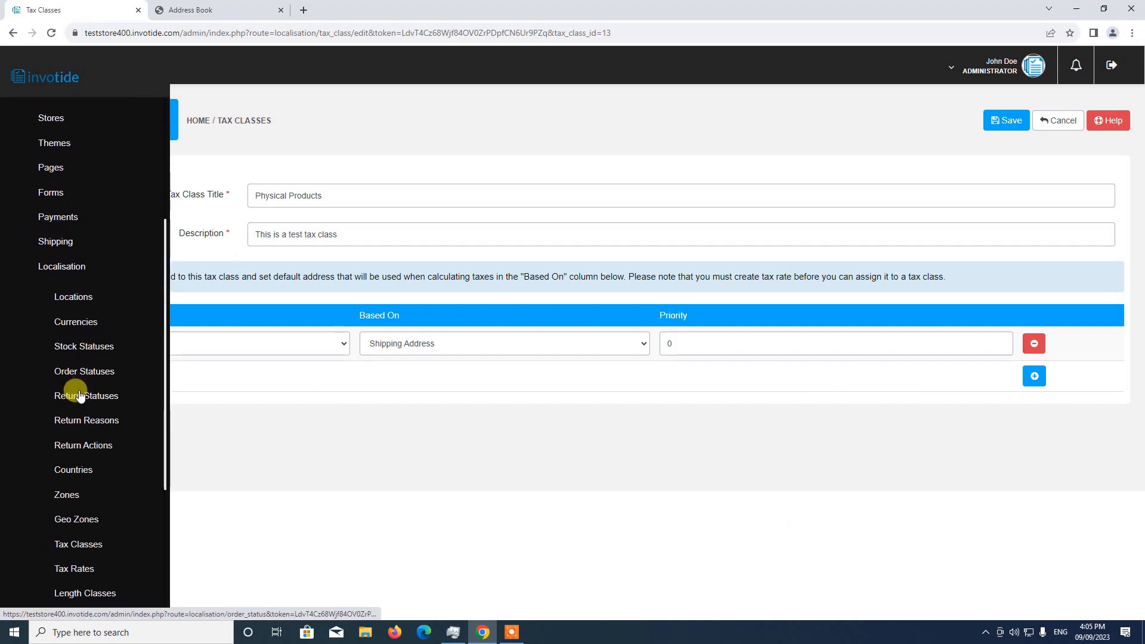
{"action": "left_click", "coordinate": [77, 523]}
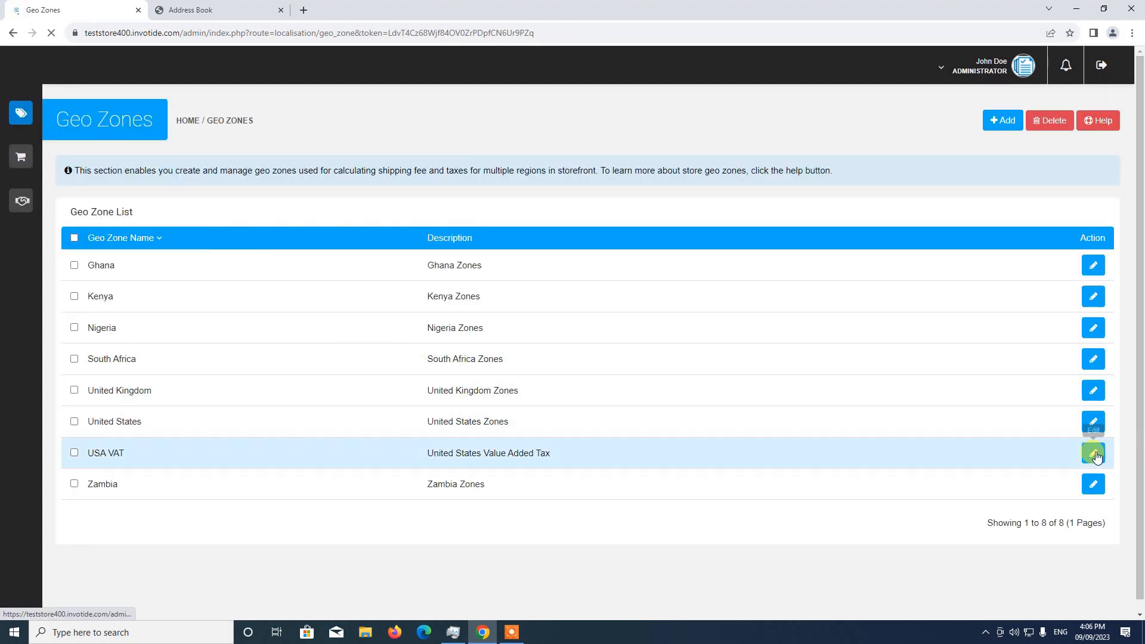
{"action": "left_click", "coordinate": [1048, 442]}
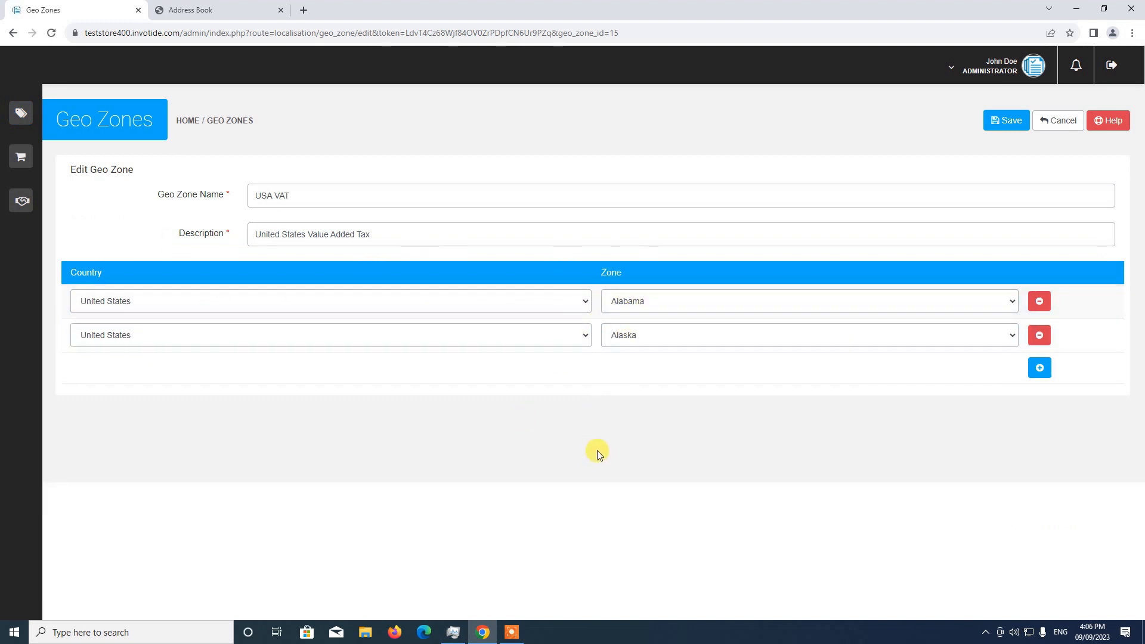
{"action": "left_click", "coordinate": [218, 11]}
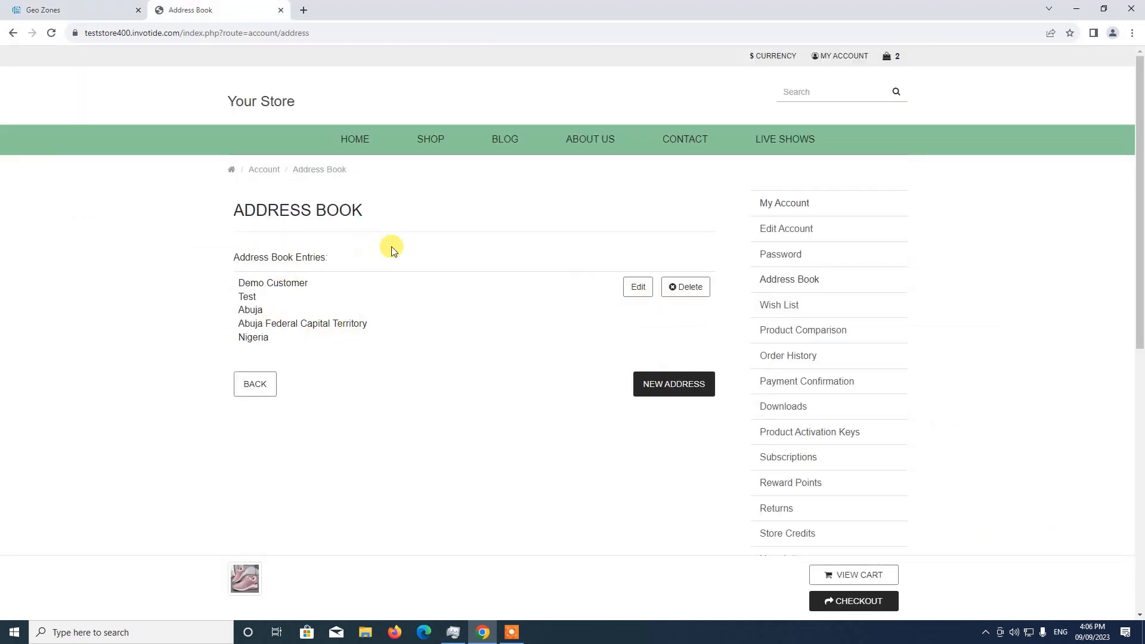
{"action": "left_click", "coordinate": [143, 7]}
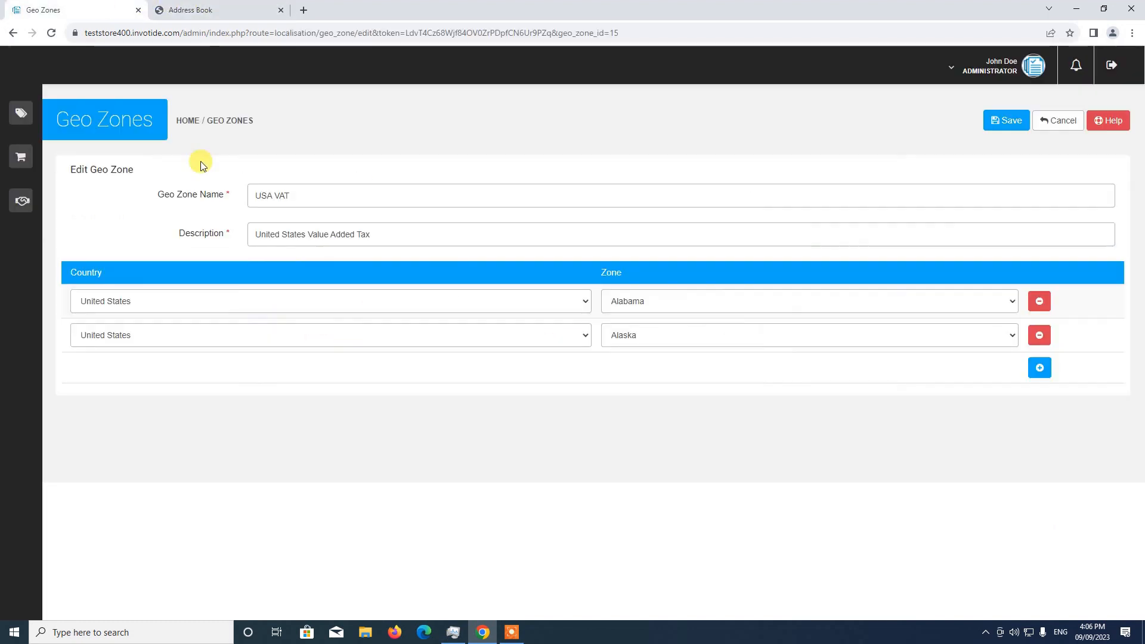
Step: Add Nigeria with the Abuja Federal Capital Territory zone to the USA VAT geo zone and save it
{"action": "left_click", "coordinate": [1041, 369]}
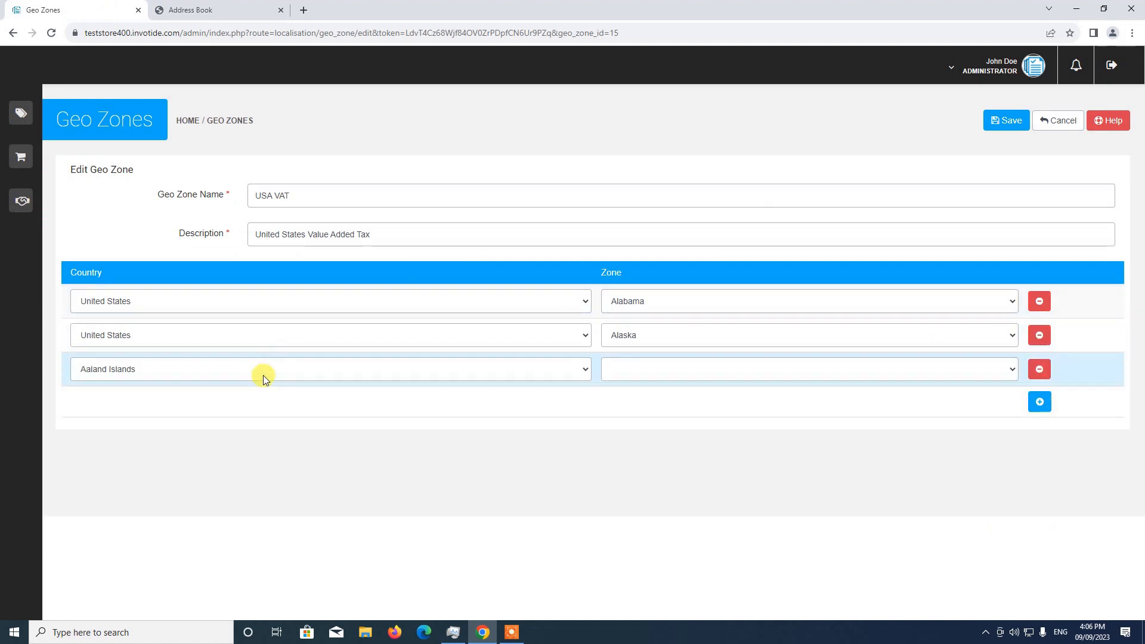
{"action": "left_click", "coordinate": [263, 370]}
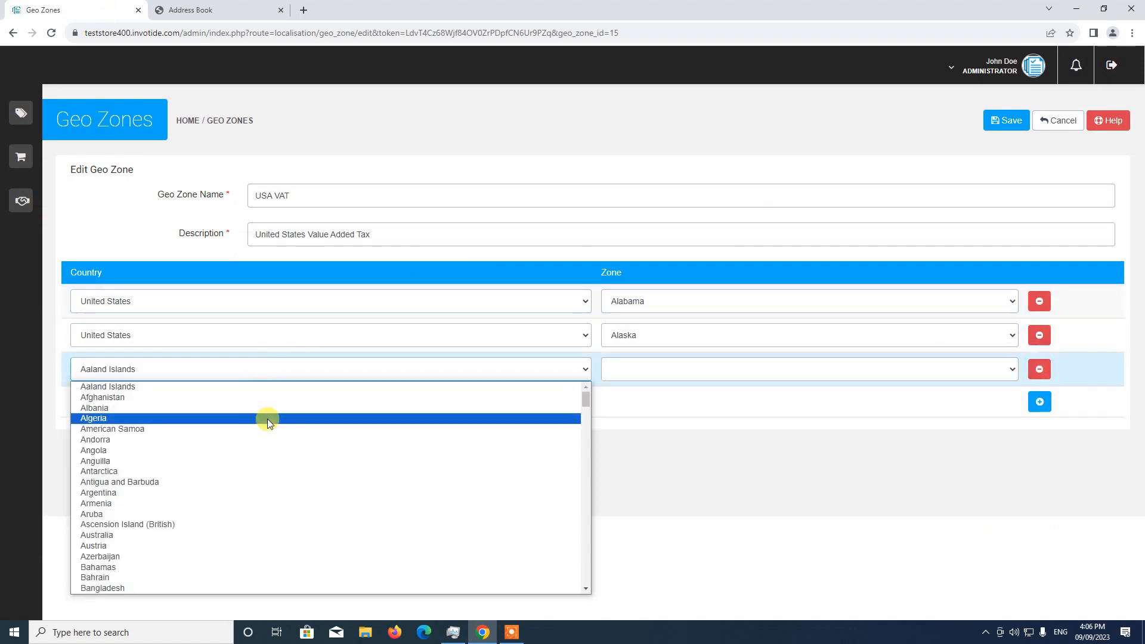
{"action": "key", "text": "n"}
{"action": "scroll", "coordinate": [250, 425], "scroll_direction": "down", "scroll_amount": 3}
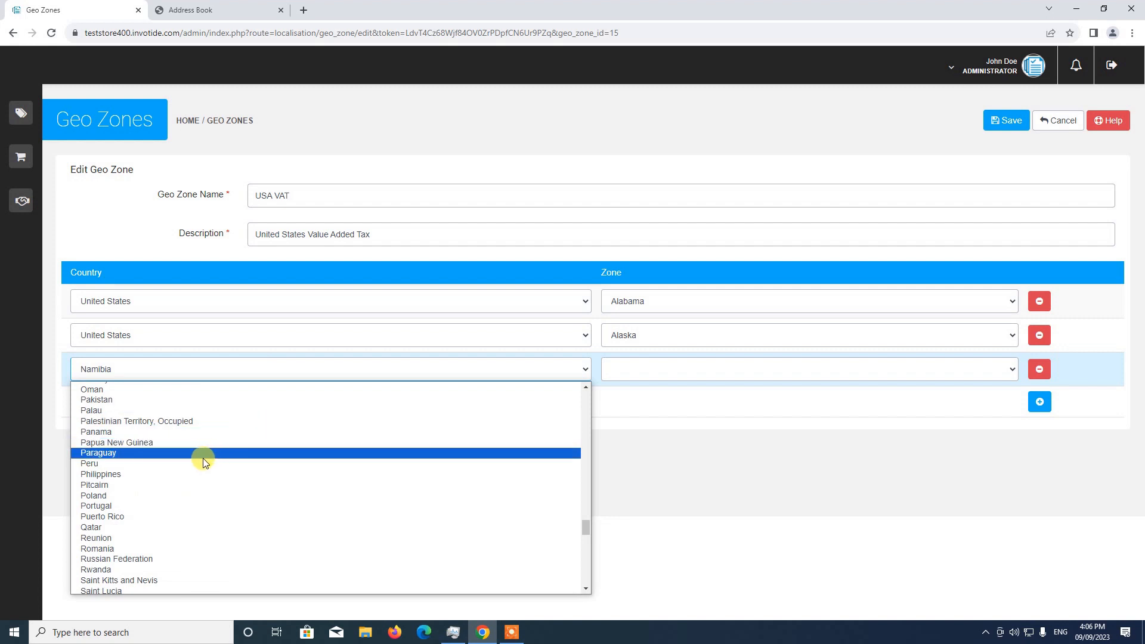
{"action": "scroll", "coordinate": [203, 458], "scroll_direction": "up", "scroll_amount": 7}
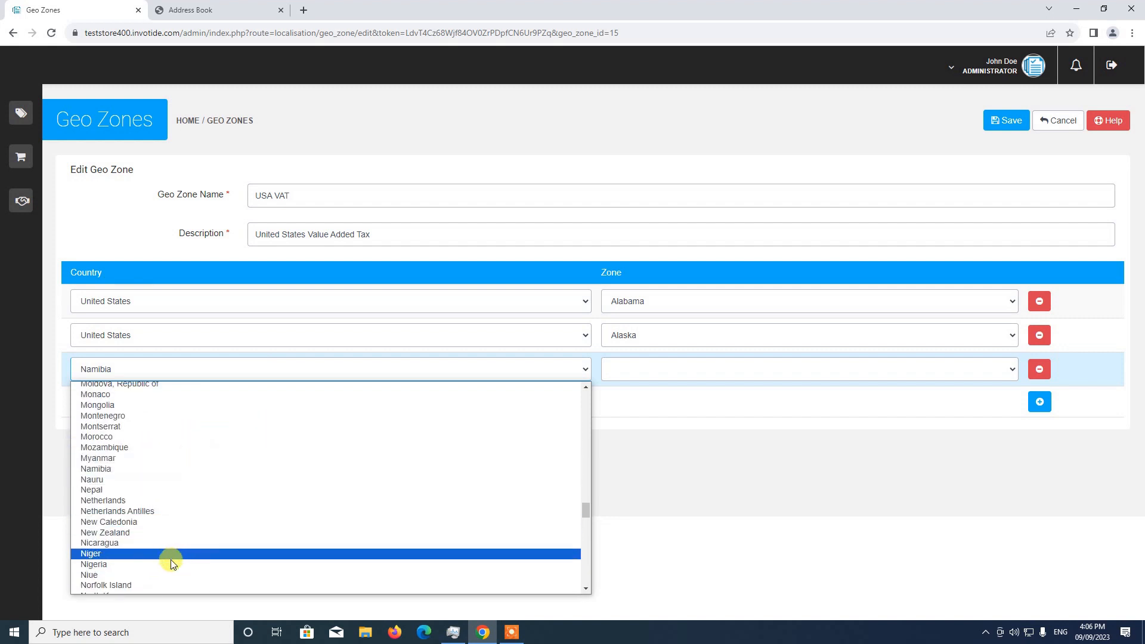
{"action": "left_click", "coordinate": [170, 564]}
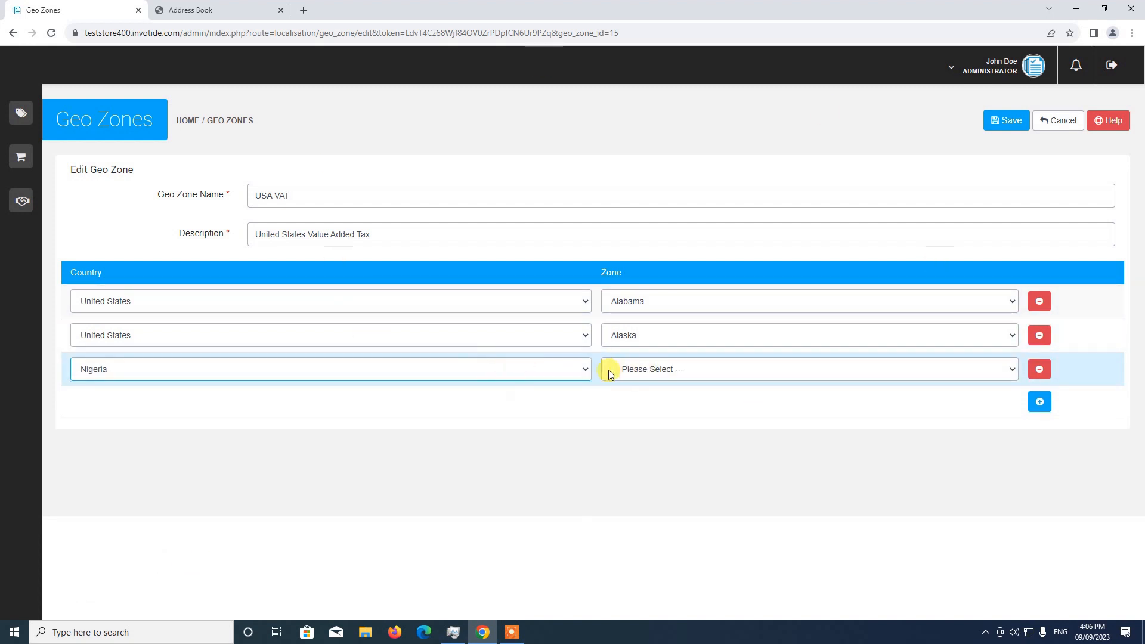
{"action": "left_click", "coordinate": [658, 375]}
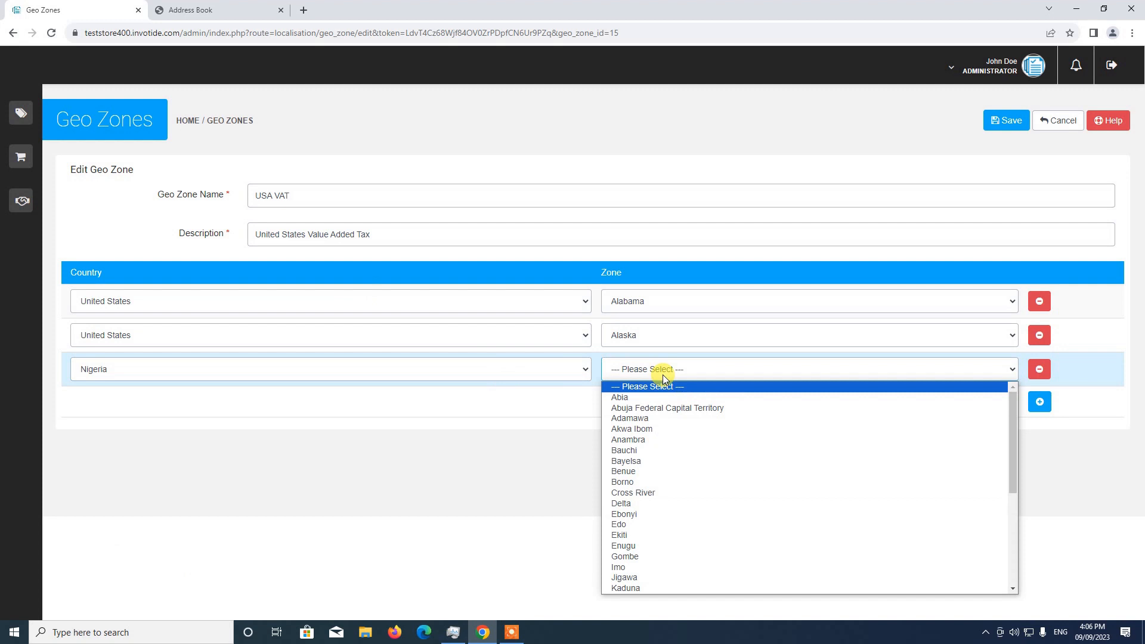
{"action": "left_click", "coordinate": [664, 409]}
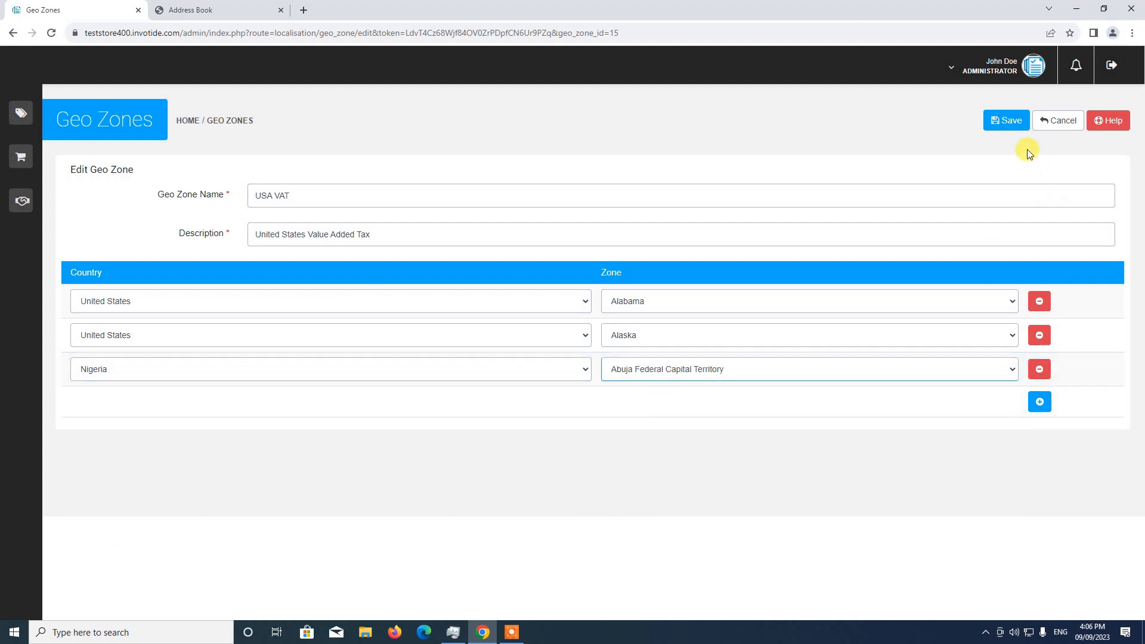
{"action": "left_click", "coordinate": [1008, 119]}
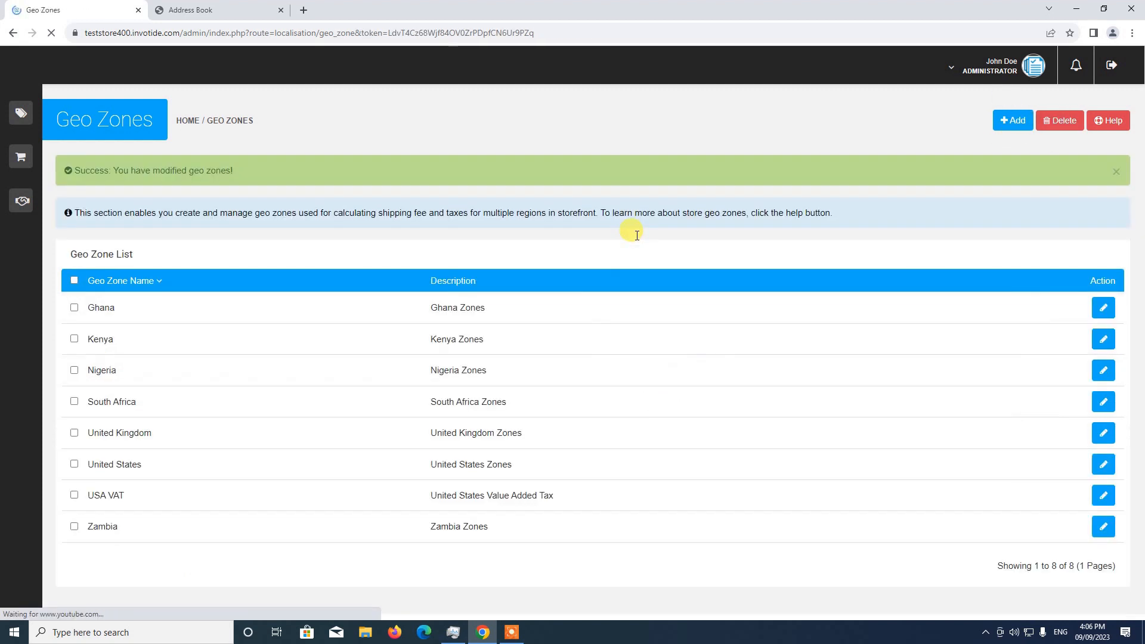
Step: Open Test Product from the storefront home page to check its price with the updated geo zone
{"action": "left_click", "coordinate": [202, 9]}
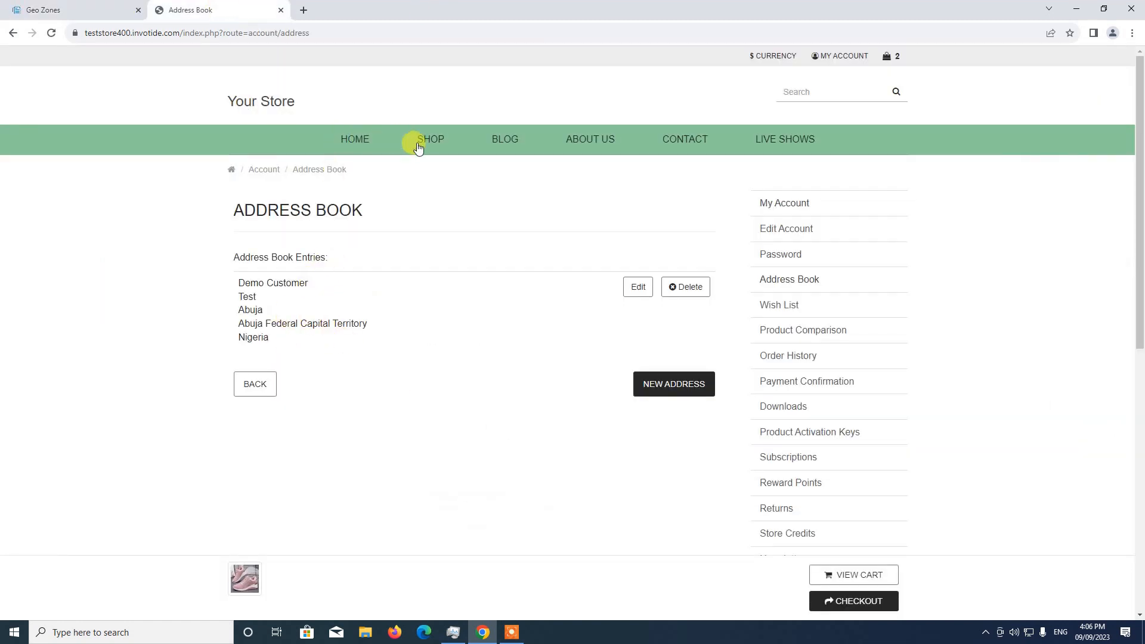
{"action": "left_click", "coordinate": [356, 142]}
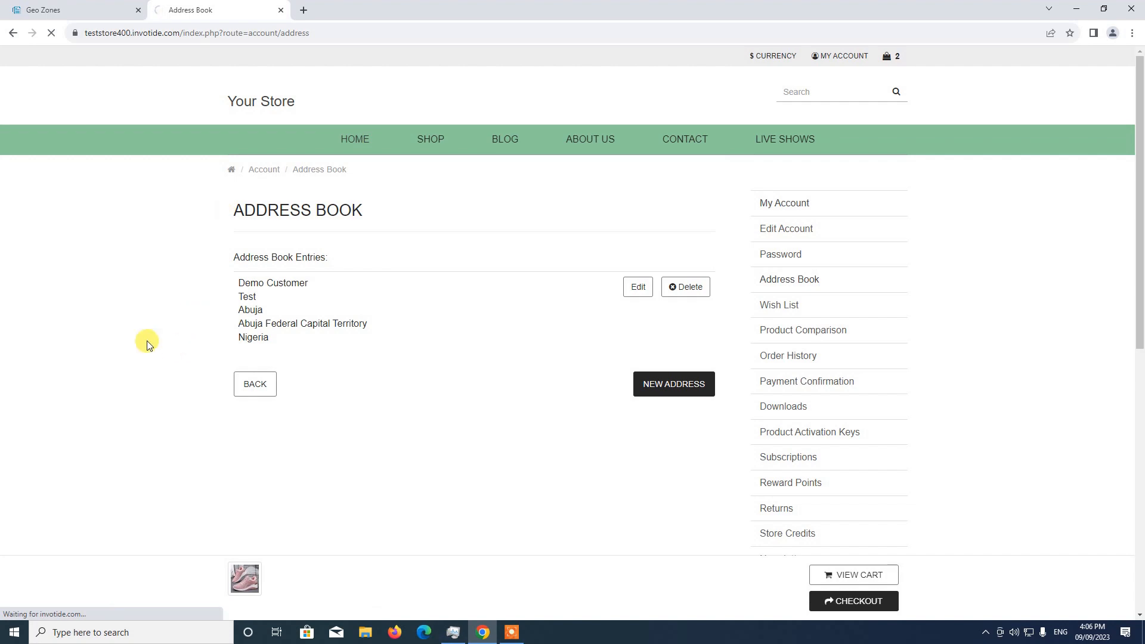
{"action": "scroll", "coordinate": [159, 337], "scroll_direction": "down", "scroll_amount": 12}
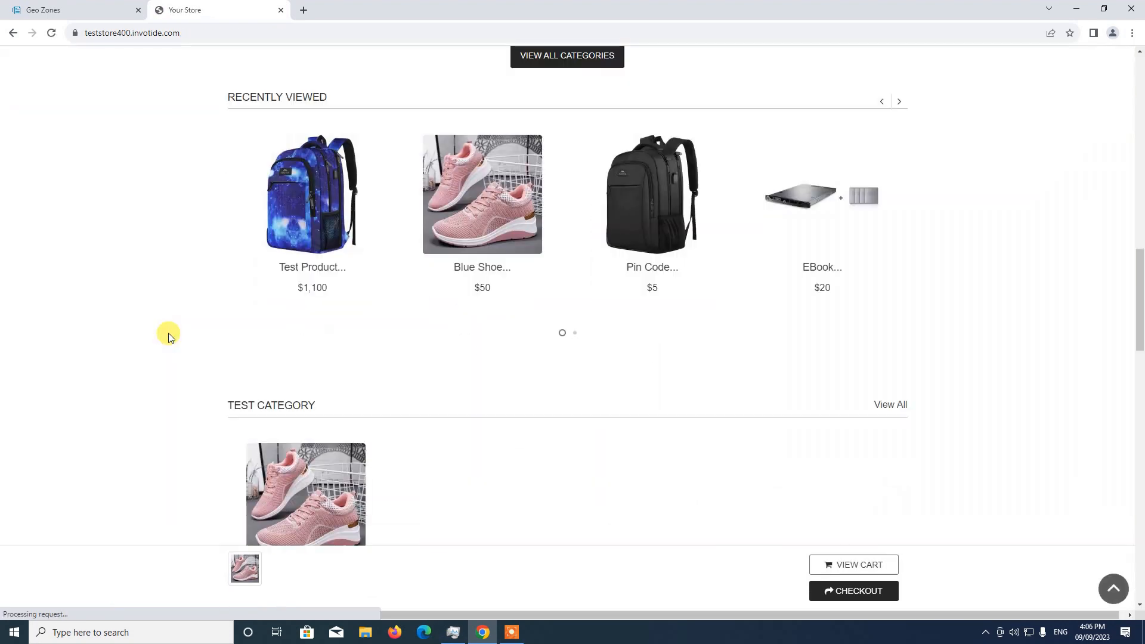
{"action": "scroll", "coordinate": [169, 333], "scroll_direction": "down", "scroll_amount": 1}
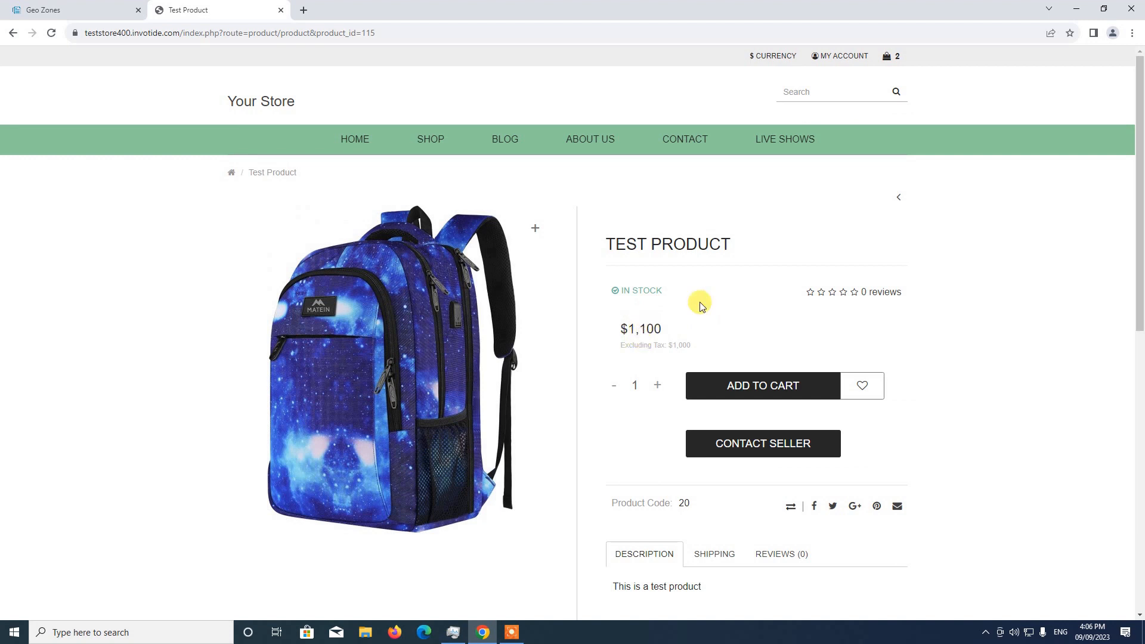
Step: Reopen the USA VAT geo zone in the admin and compare its country and zone rows with Test Product's storefront price
{"action": "left_click", "coordinate": [33, 8]}
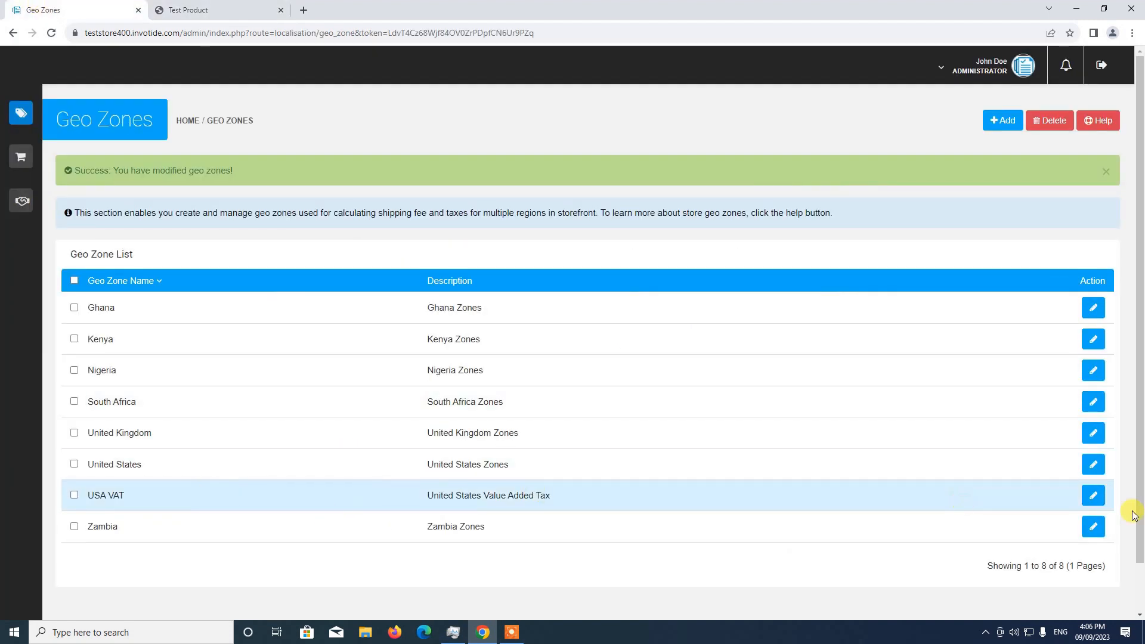
{"action": "left_click", "coordinate": [1101, 500]}
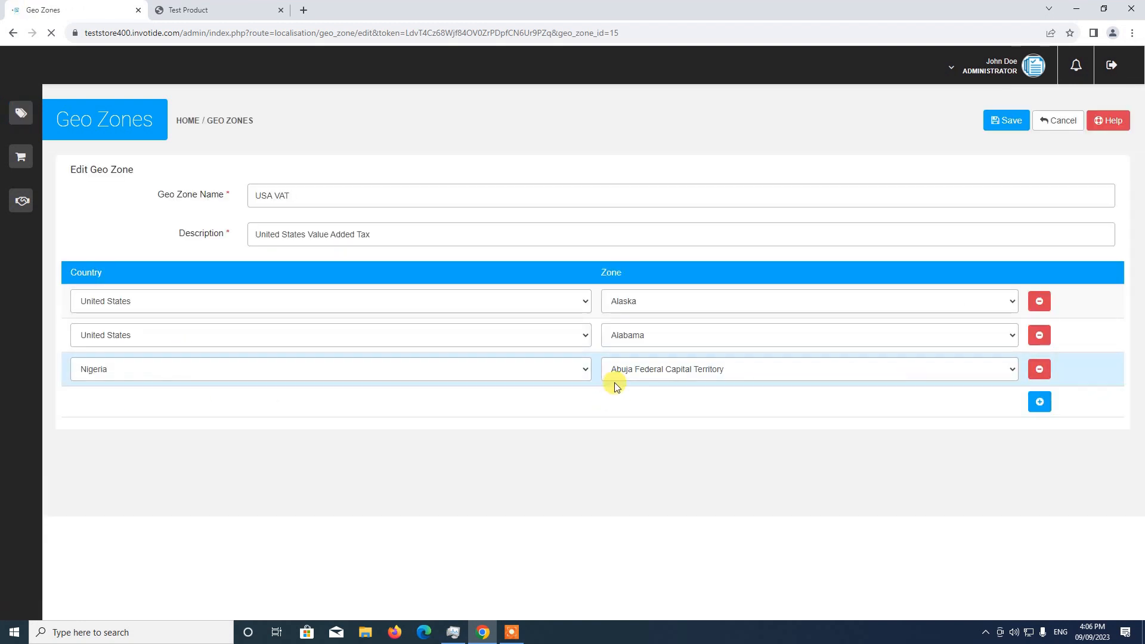
{"action": "left_click", "coordinate": [179, 10]}
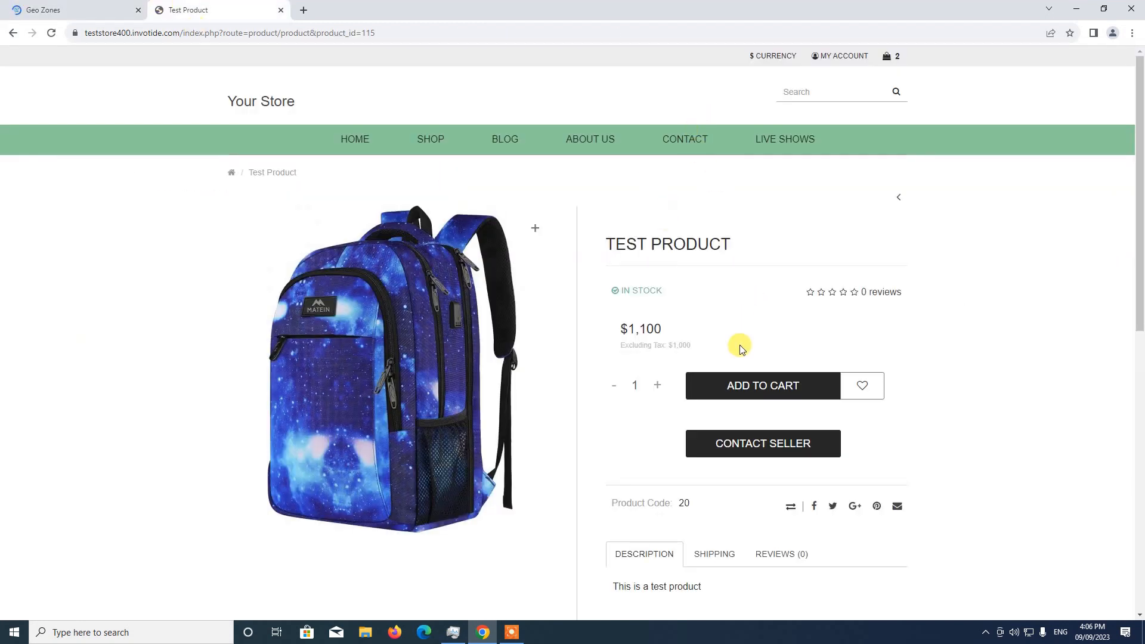
{"action": "left_click", "coordinate": [37, 8]}
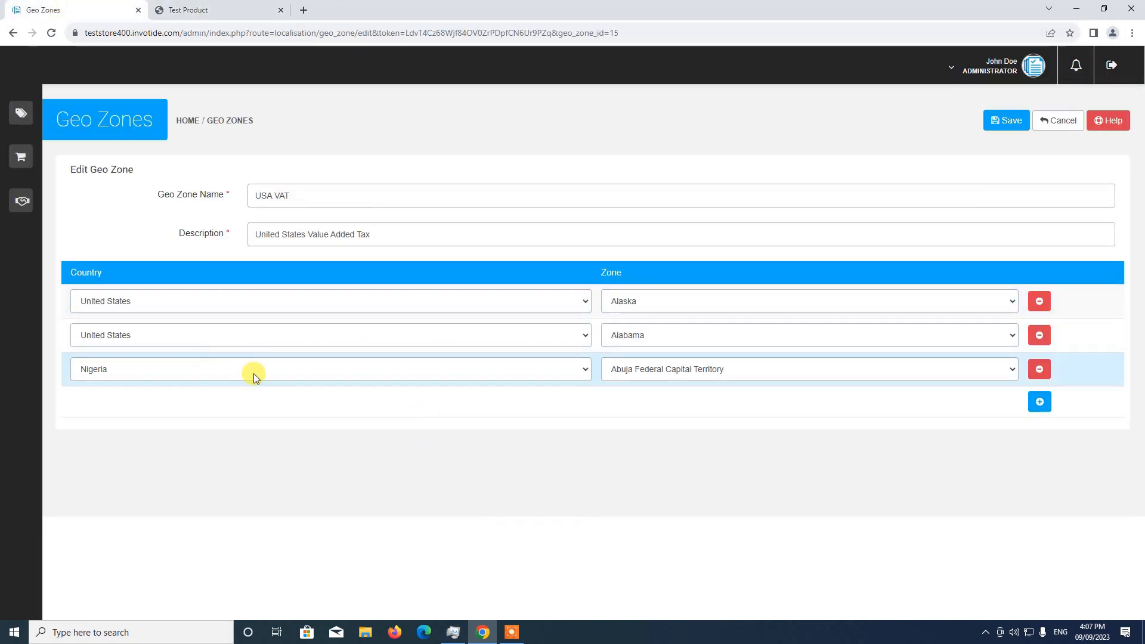
Step: Return to the storefront customer account and reopen its address book to review the saved address
{"action": "left_click", "coordinate": [215, 11]}
{"action": "left_click", "coordinate": [842, 56]}
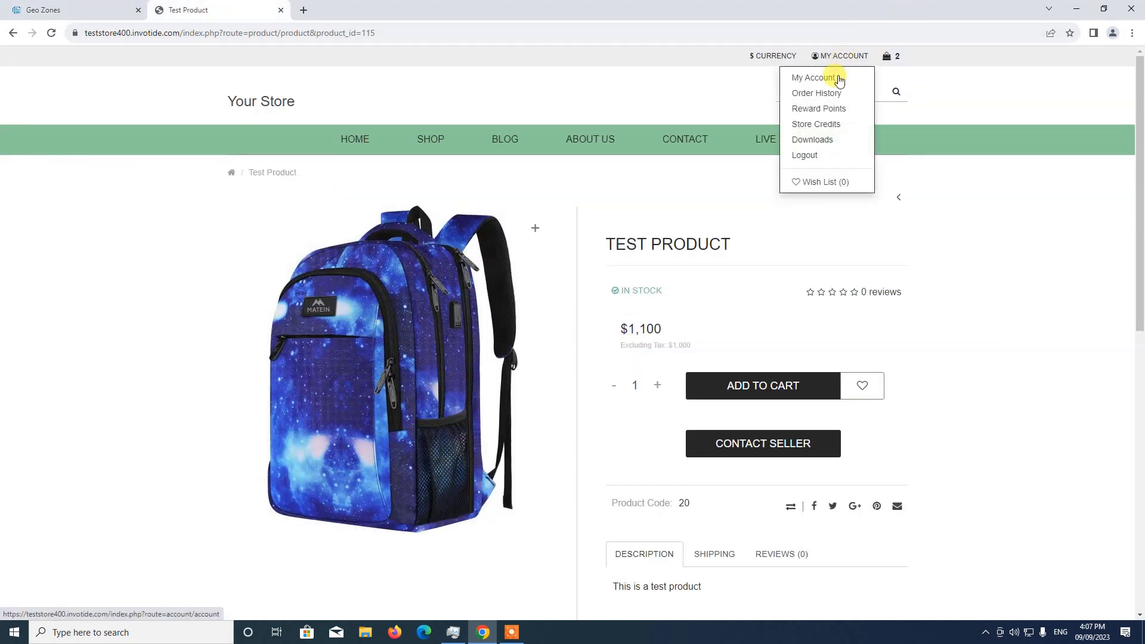
{"action": "left_click", "coordinate": [815, 78]}
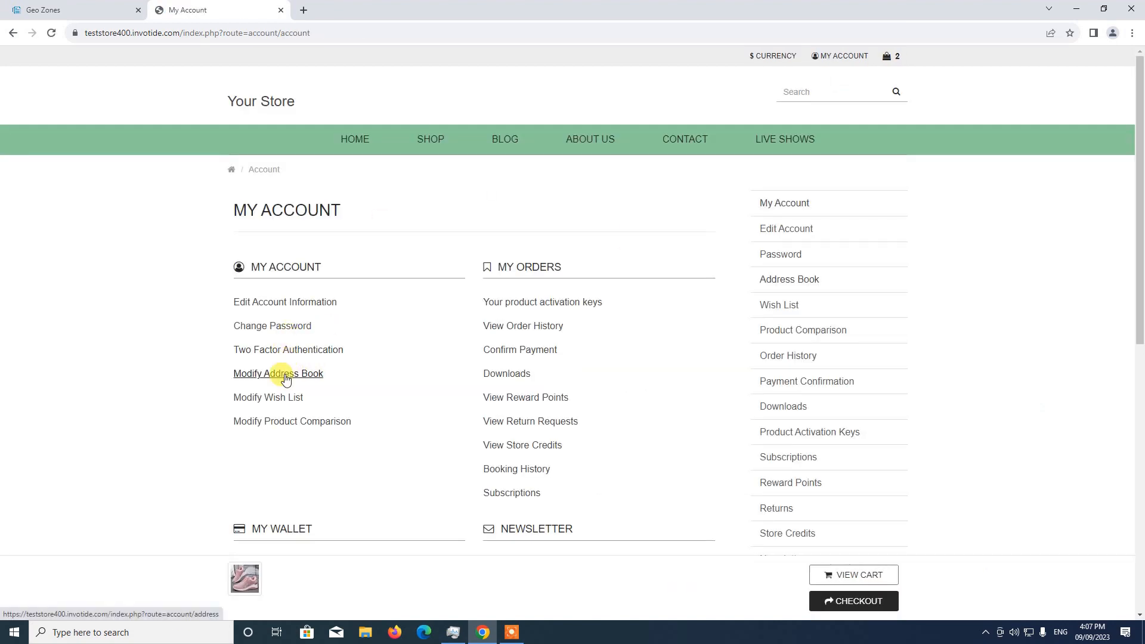
{"action": "left_click", "coordinate": [298, 374]}
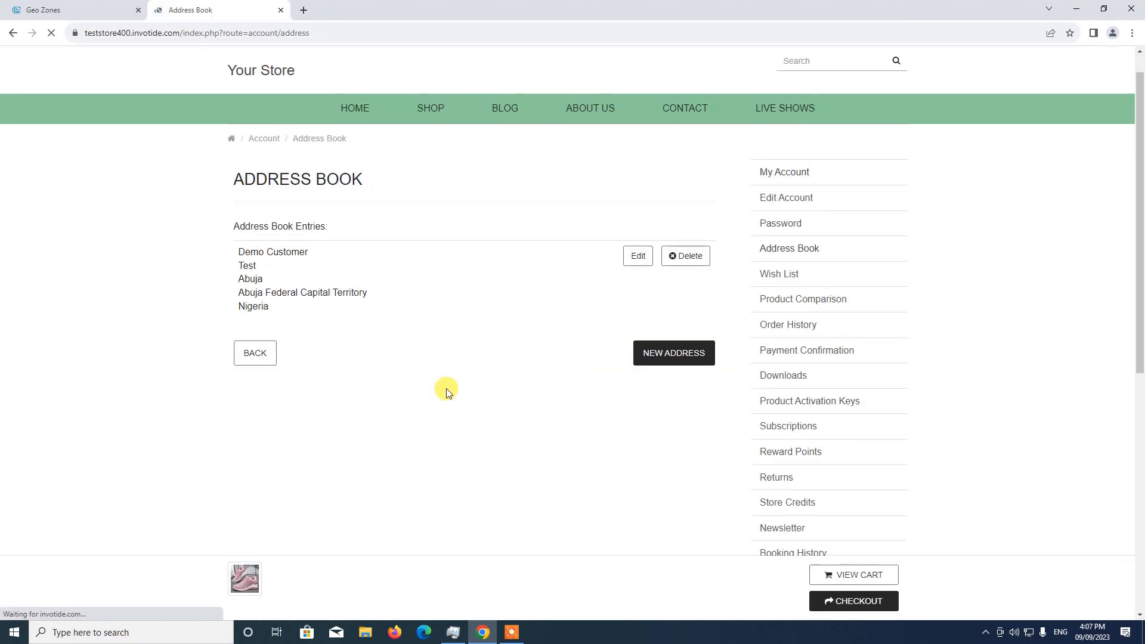
Step: Review the saved address in the customer's address book, and return to the storefront home page
{"action": "scroll", "coordinate": [445, 388], "scroll_direction": "down", "scroll_amount": 3}
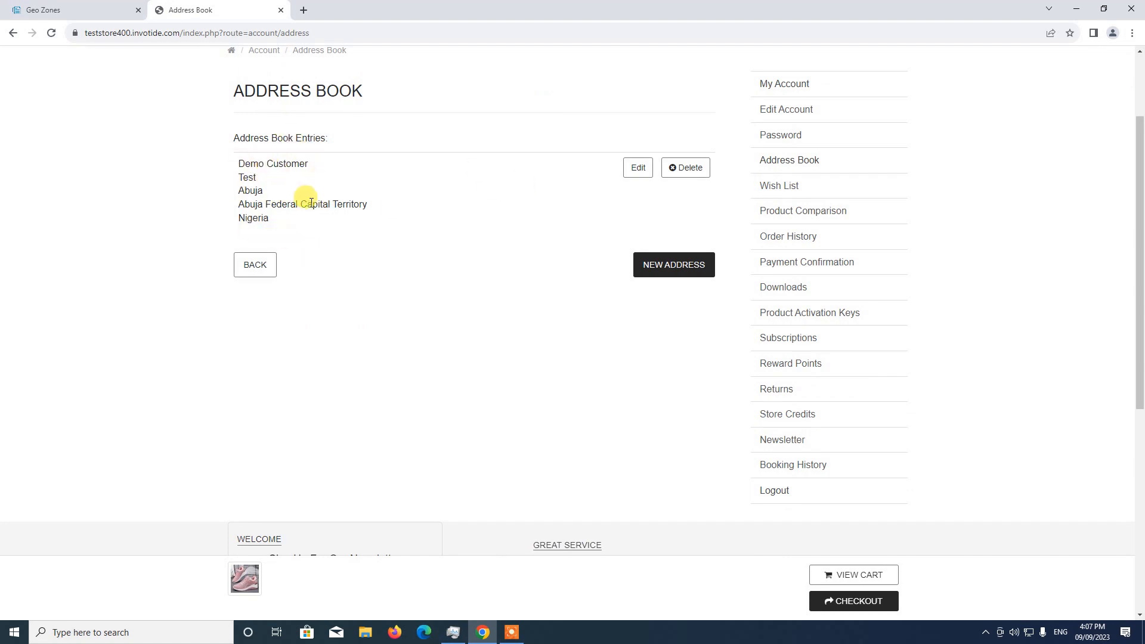
{"action": "scroll", "coordinate": [192, 243], "scroll_direction": "up", "scroll_amount": 3}
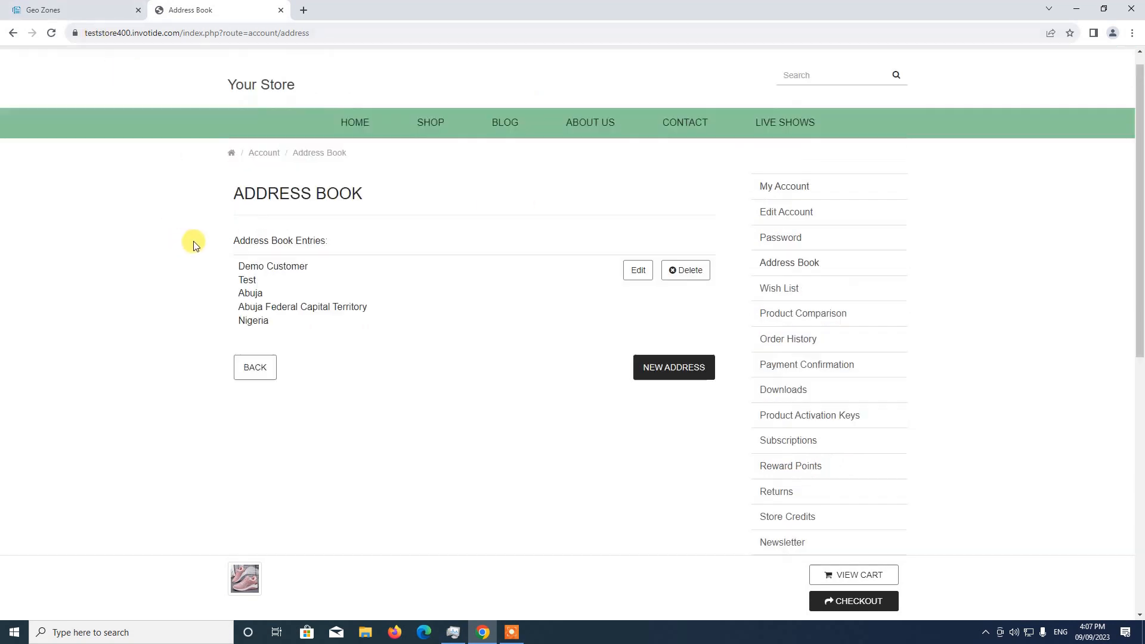
{"action": "left_click", "coordinate": [349, 154]}
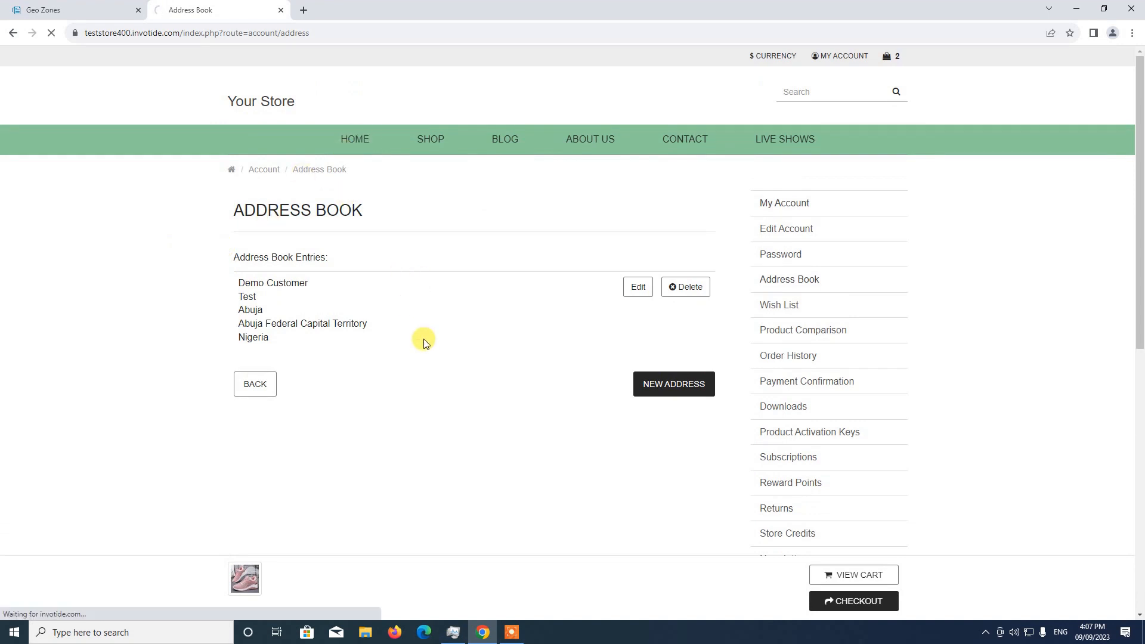
{"action": "scroll", "coordinate": [654, 294], "scroll_direction": "down", "scroll_amount": 7}
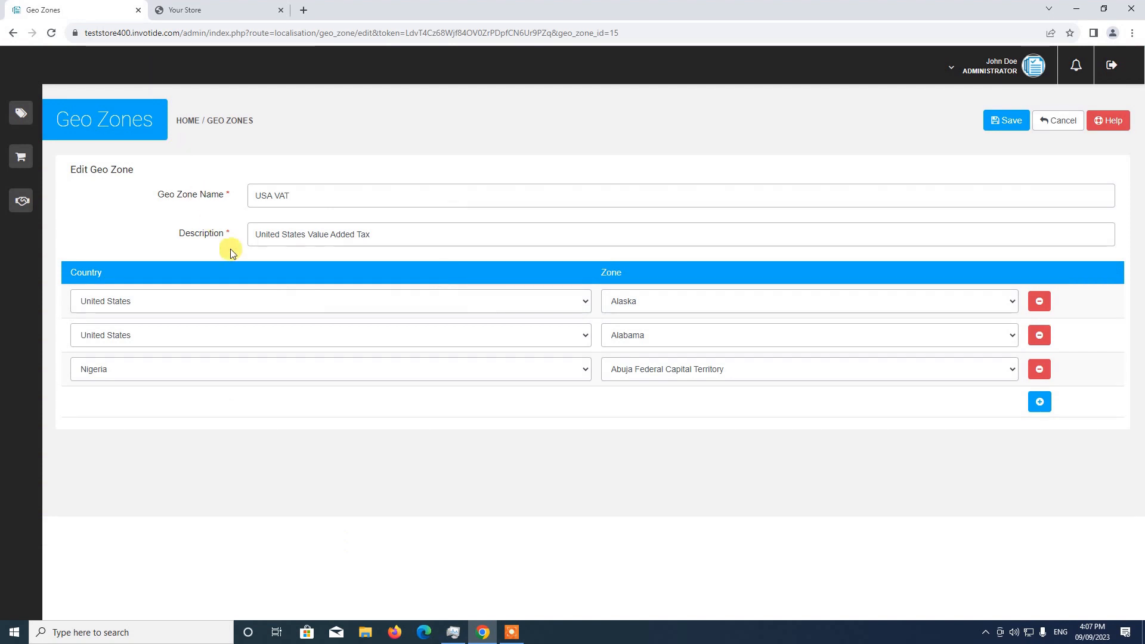
Step: Switch back to the store admin and leave the USA VAT geo zone for the Store Management dashboard
{"action": "left_click", "coordinate": [62, 118]}
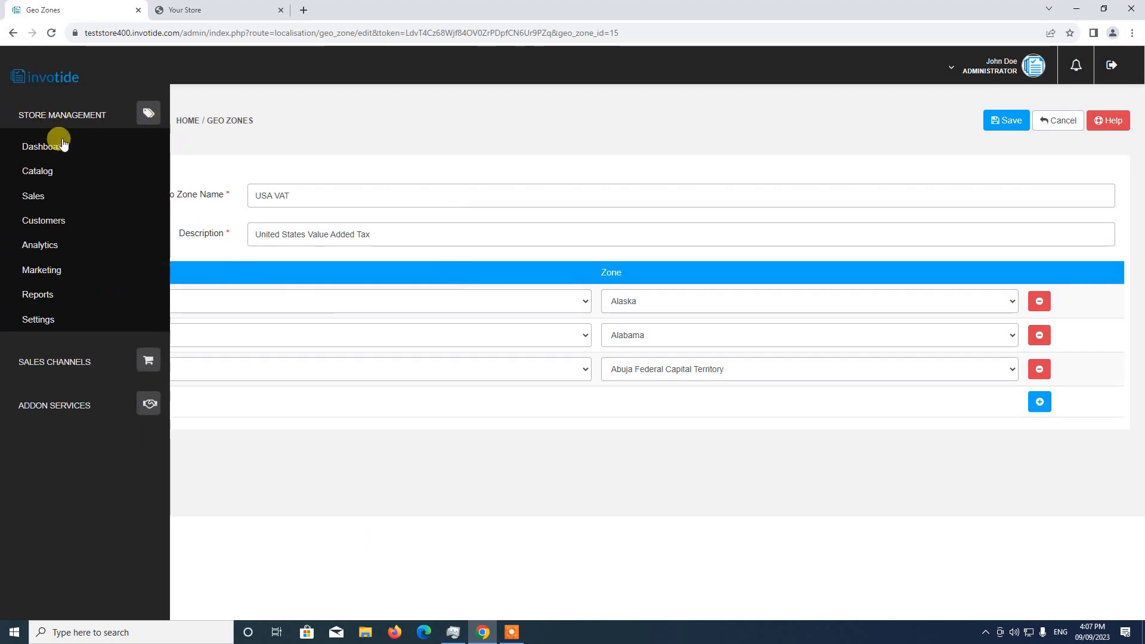
{"action": "left_click", "coordinate": [55, 145]}
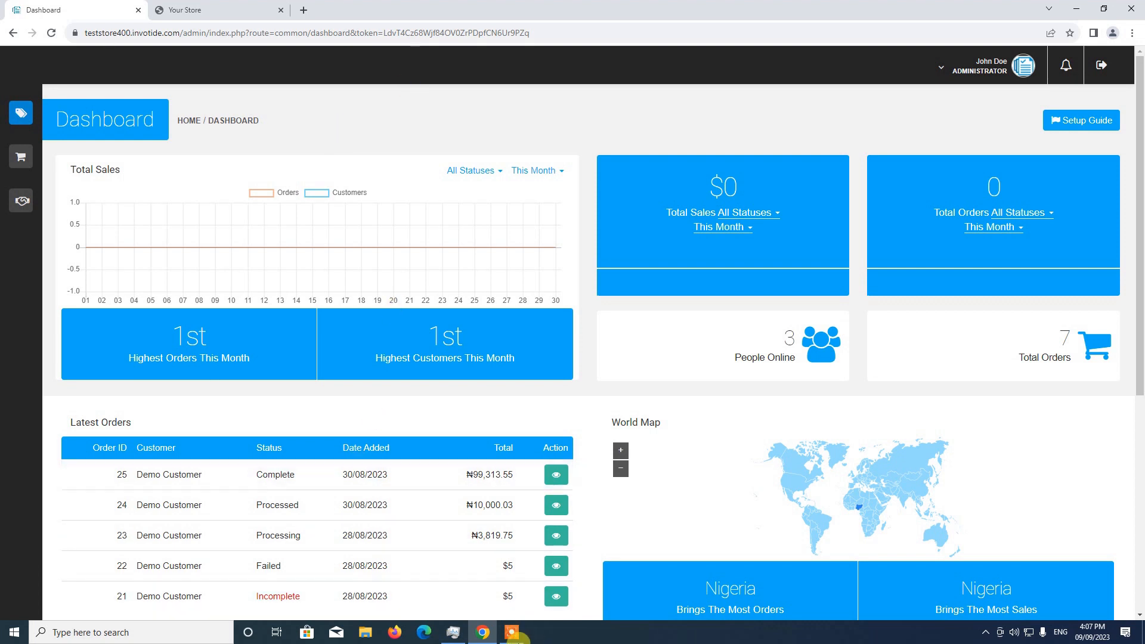
{"action": "left_click", "coordinate": [513, 634]}
{"action": "left_click", "coordinate": [813, 614]}
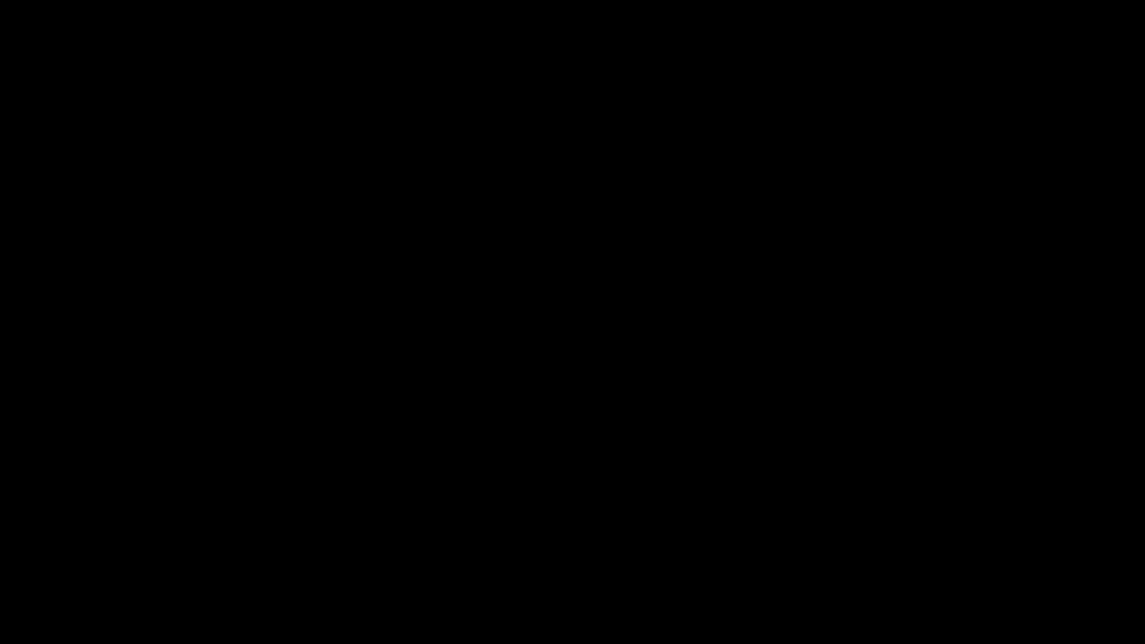